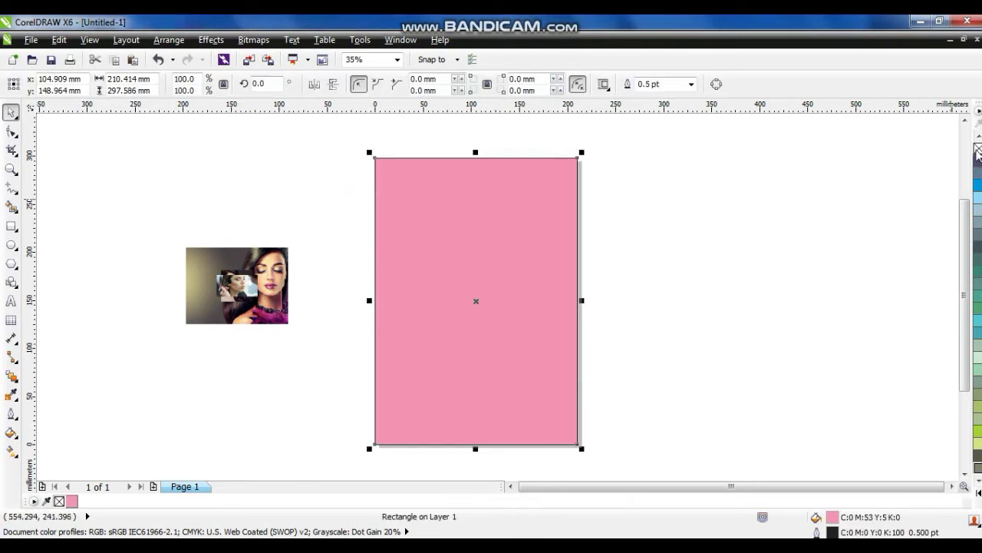
Step: Draw a circle about 85 mm in diameter over the upper right part of the pink page
left_click(785, 256)
left_click(11, 169)
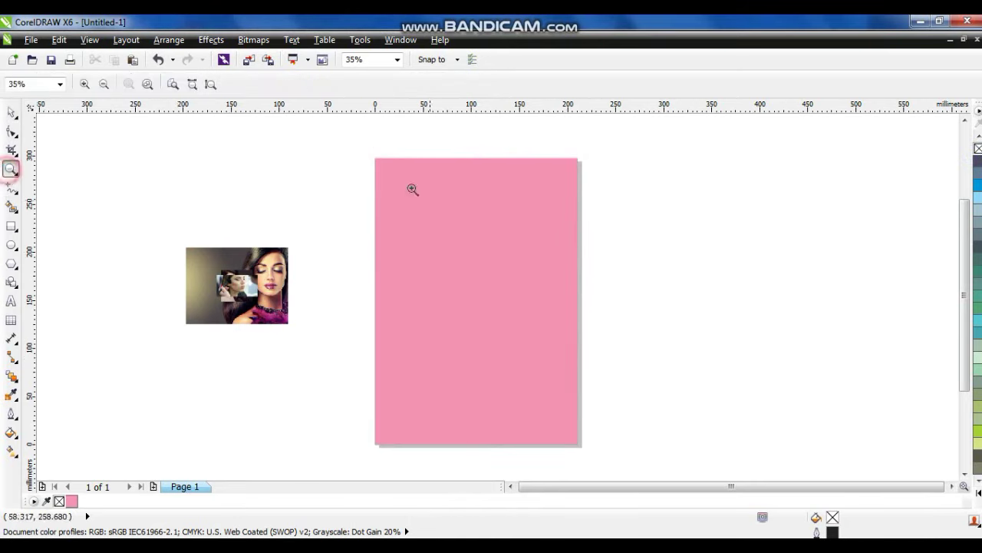
left_click_drag(356, 147, 620, 377)
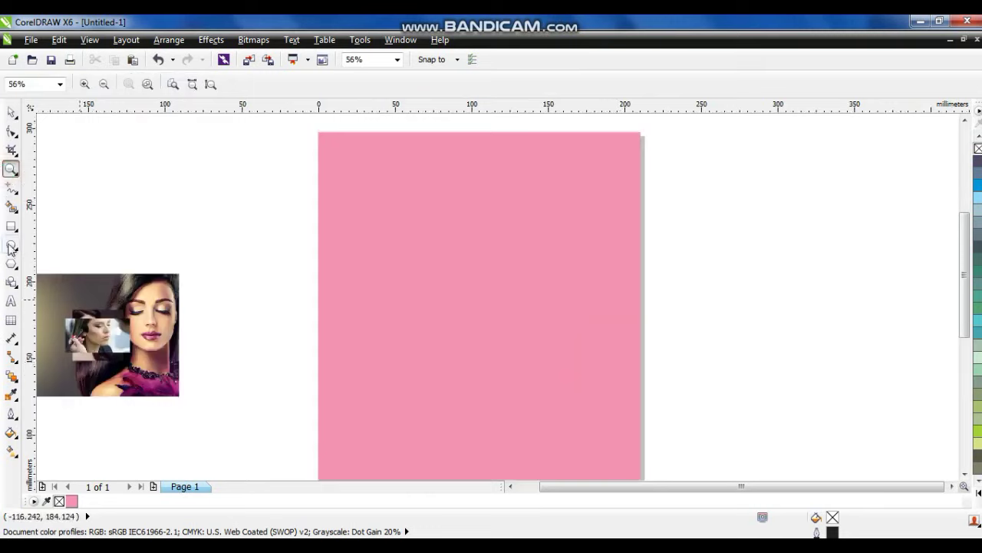
left_click(10, 245)
left_click_drag(482, 202, 566, 335)
left_click(11, 112)
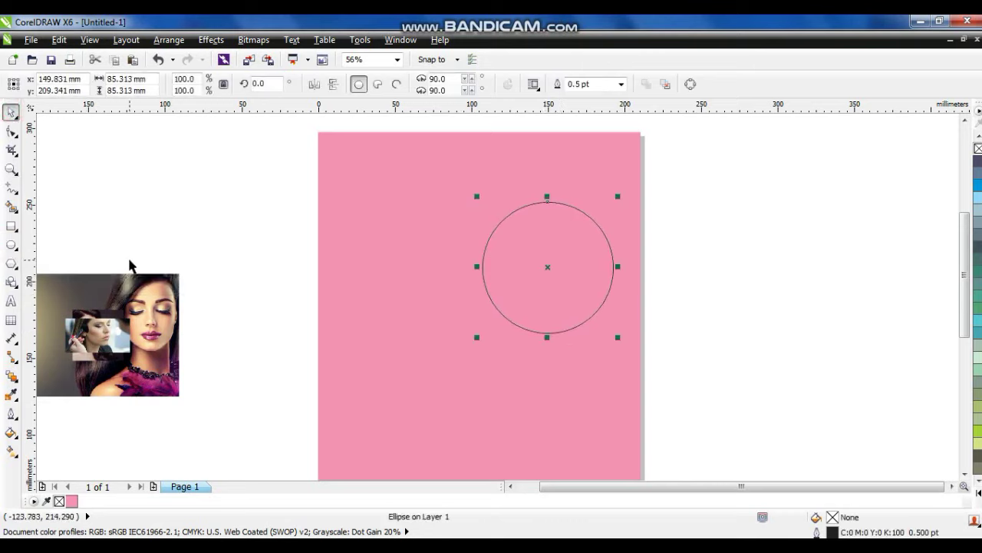
Step: Add two concentric copies inside the circle, about 81 mm and 77 mm across, and fill the innermost one black
left_click(11, 170)
left_click_drag(441, 180, 651, 361)
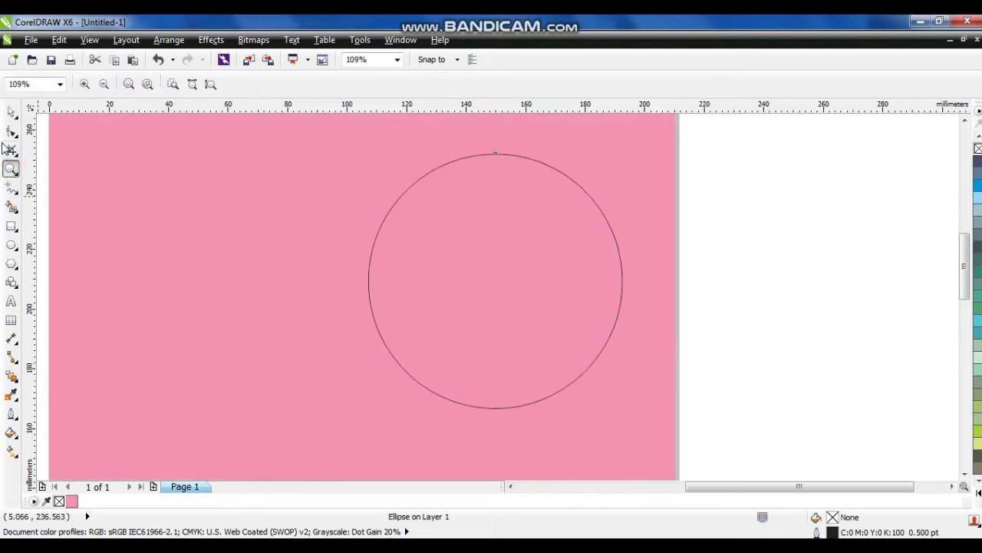
left_click(11, 112)
left_click_drag(623, 150, 625, 170)
left_click(977, 492)
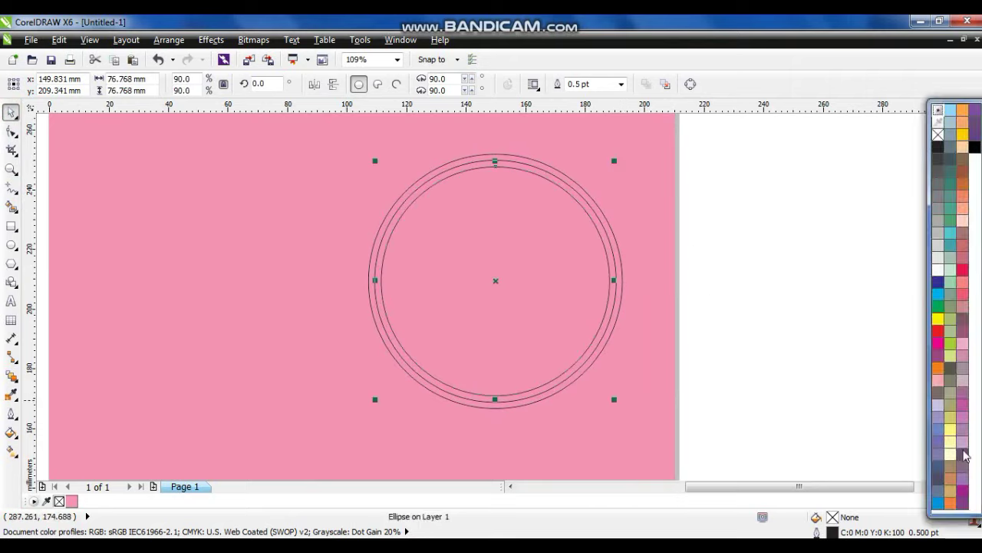
left_click(973, 148)
Step: Fill the middle circle magenta and the outer circle purple (C40 M100 Y0 K0)
left_click(508, 159)
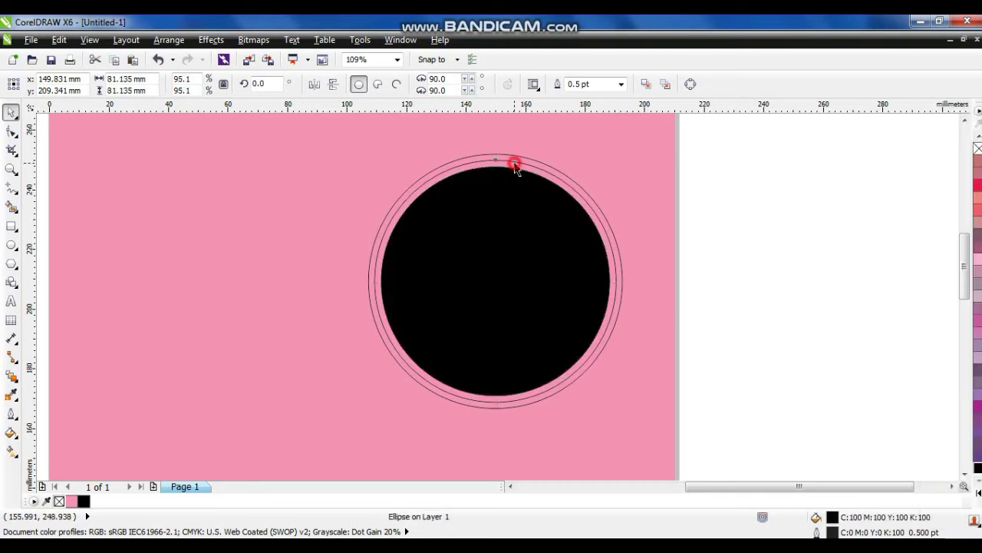
left_click(977, 495)
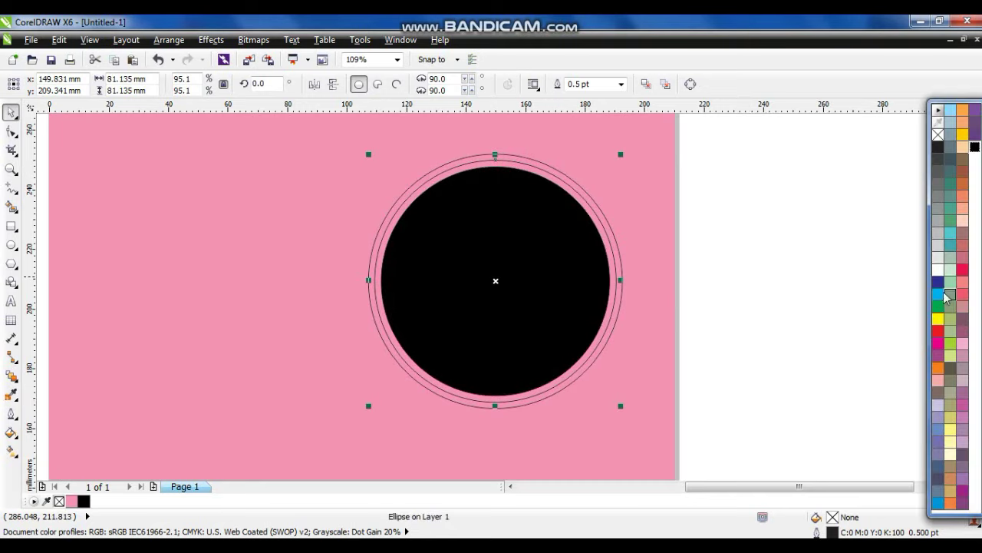
left_click(938, 344)
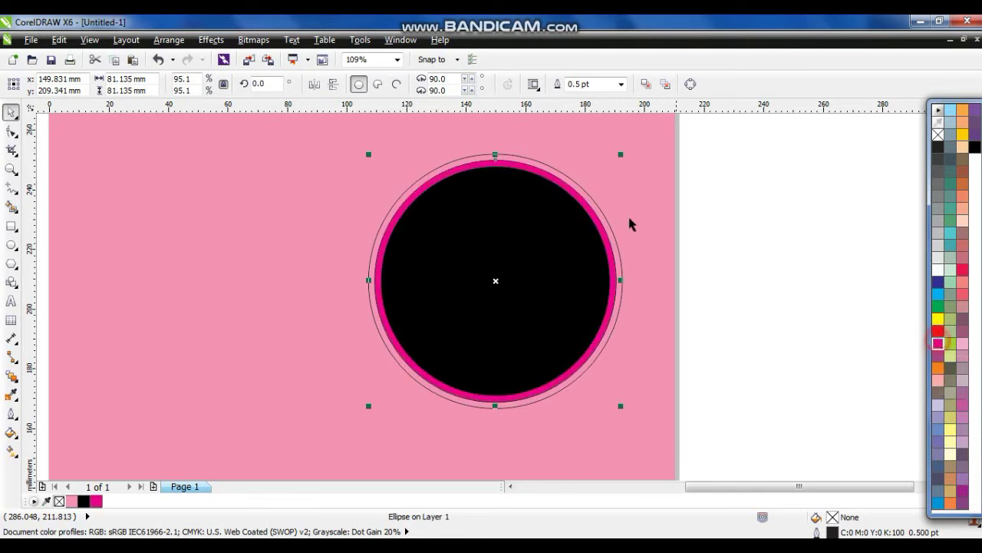
left_click(586, 194)
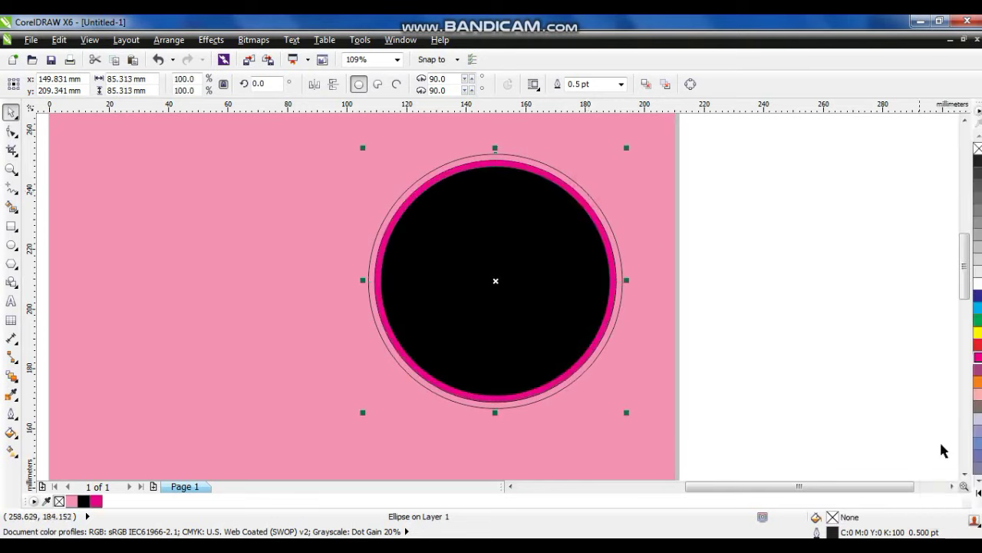
left_click(978, 497)
left_click(962, 491)
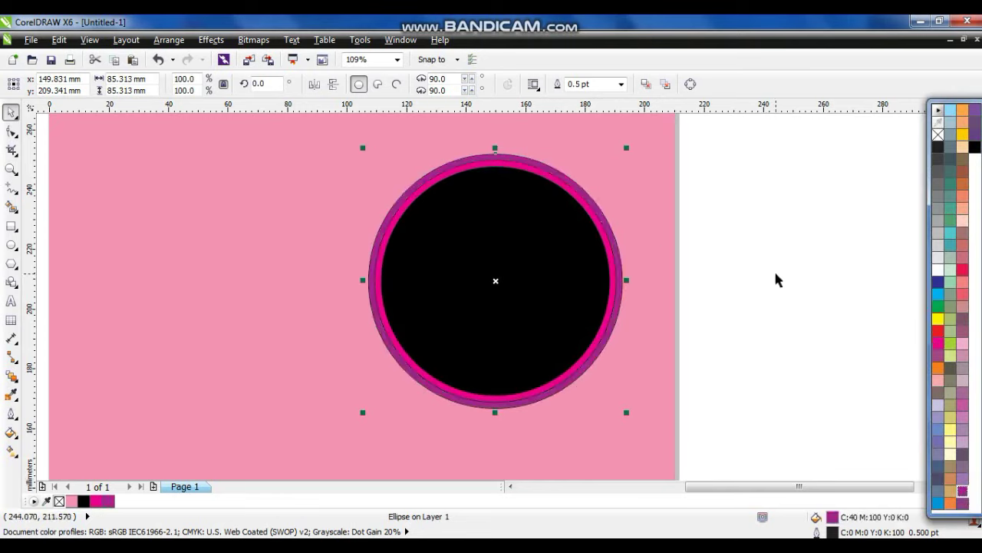
left_click(775, 279)
Step: Draw a closed five-point freehand outline about 233 mm wide around the page's upper part, its lower edge crossing the circles
left_click(636, 381)
key("shift+F4")
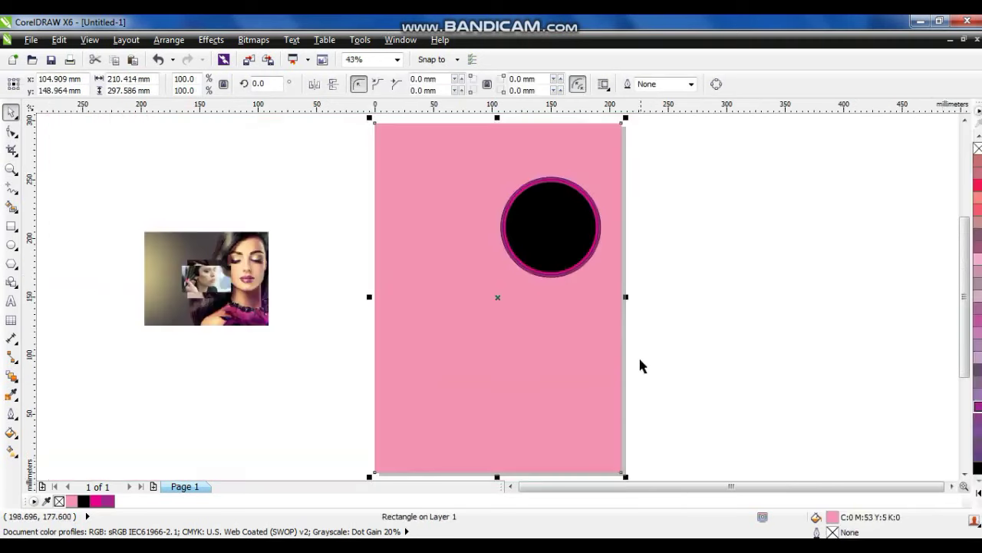
left_click(695, 303)
left_click(5, 170)
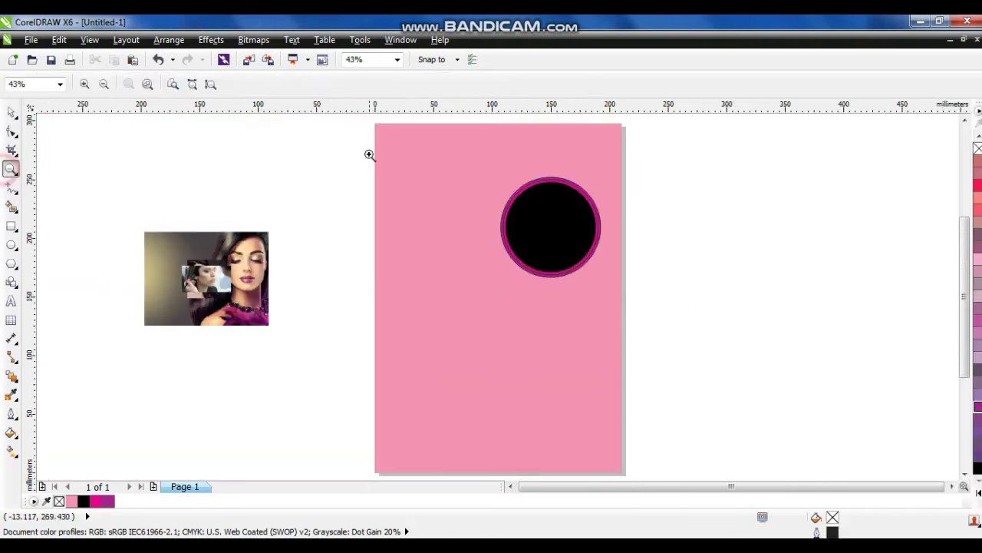
left_click_drag(354, 118, 742, 353)
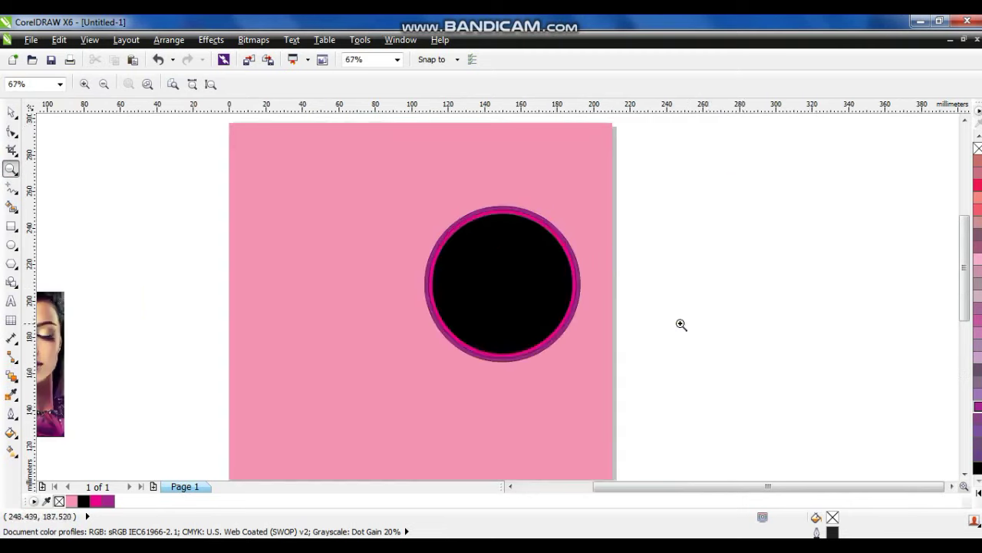
left_click(9, 187)
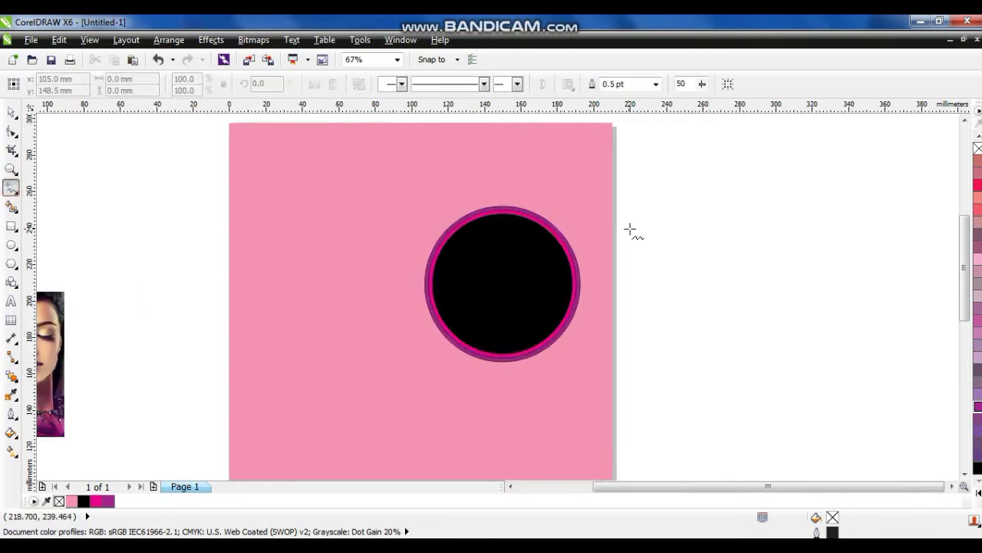
left_click(622, 171)
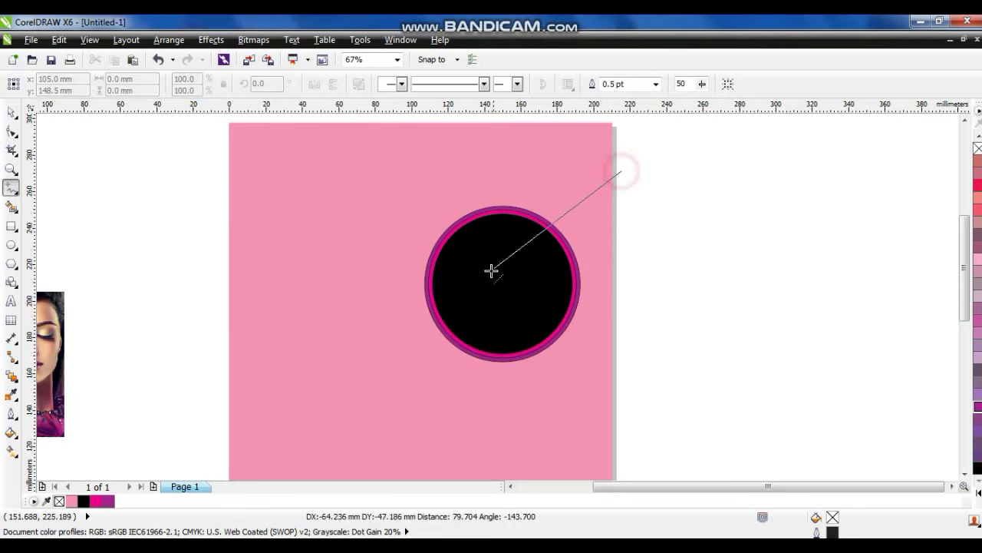
double_click(452, 314)
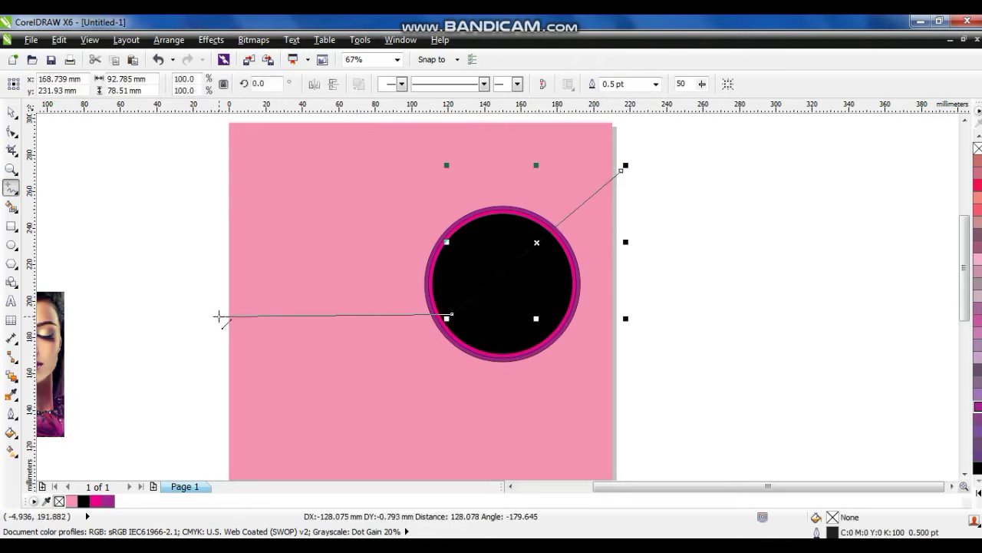
double_click(214, 316)
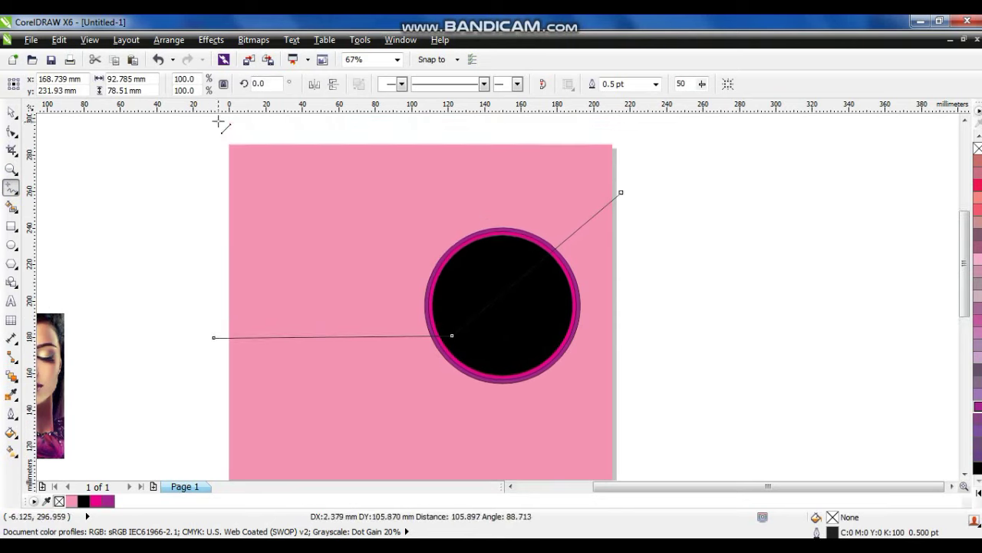
double_click(221, 139)
double_click(638, 140)
left_click(620, 200)
Step: Convert the outline's segments to curves and bend its lower edge into a flowing wave
left_click(11, 131)
left_click_drag(179, 127, 704, 402)
left_click(198, 86)
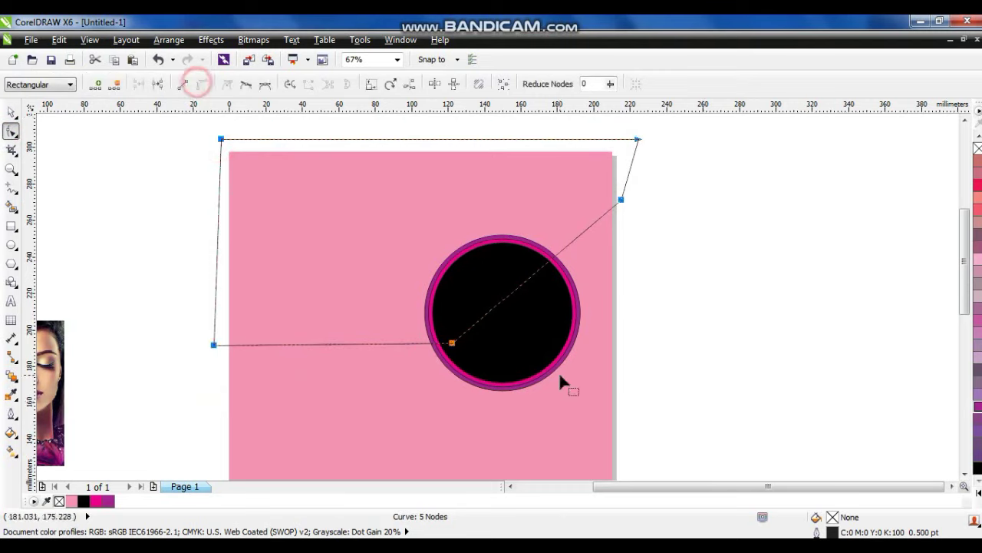
left_click_drag(563, 244, 510, 186)
left_click_drag(507, 296, 595, 341)
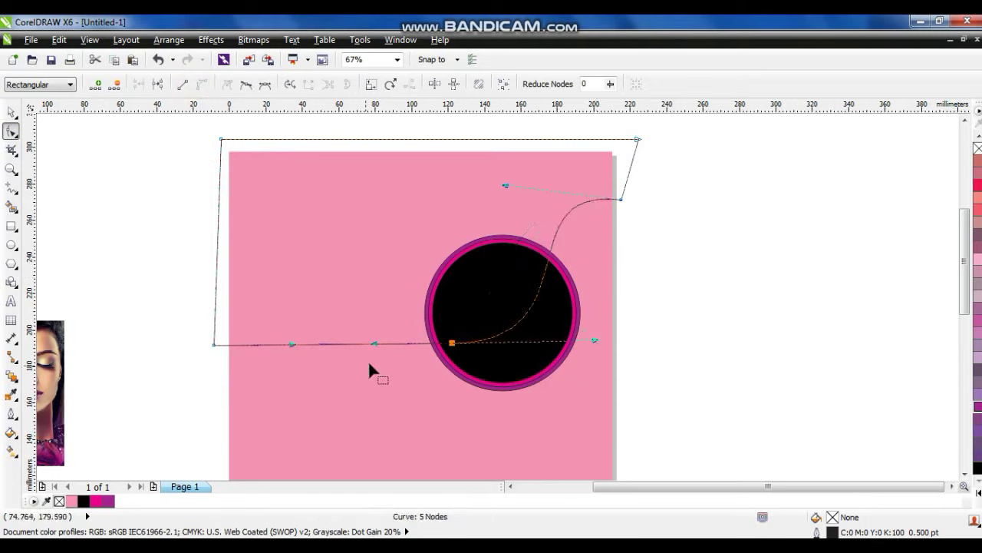
left_click_drag(375, 342, 347, 258)
left_click_drag(291, 341, 324, 408)
left_click(10, 113)
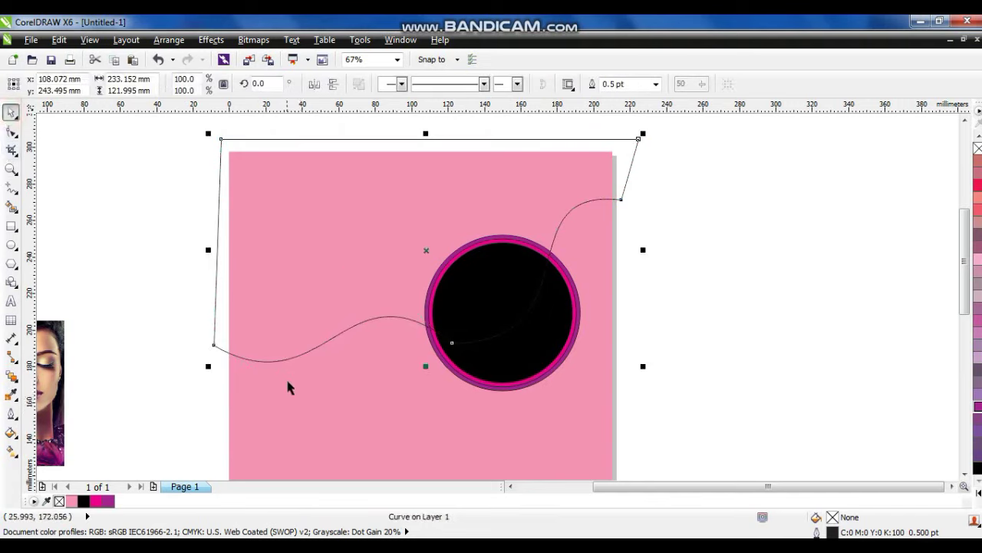
Step: Fill the wavy shape with a diagonal linear fountain fill from black at the upper left to purple at the lower edge
left_click(82, 501)
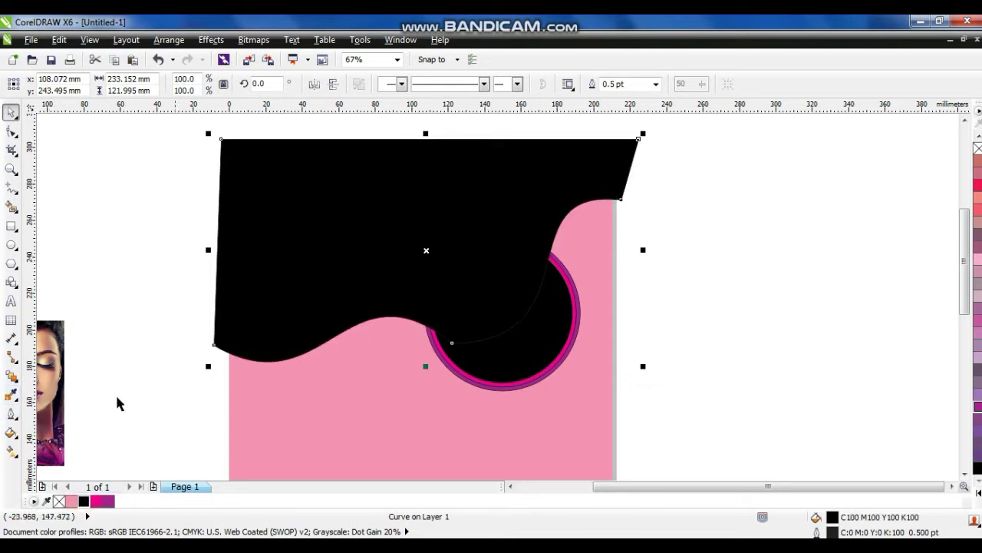
left_click(12, 452)
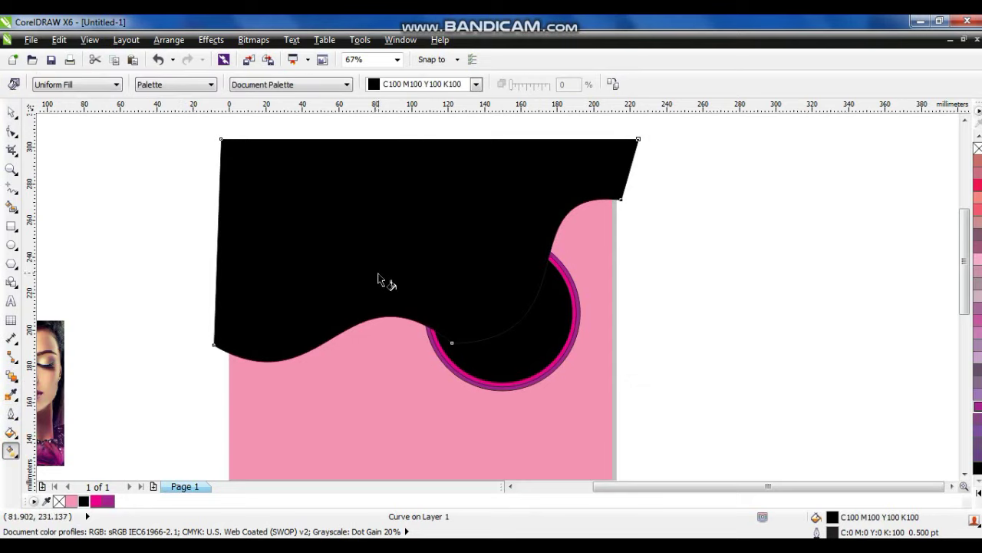
left_click_drag(311, 179, 368, 294)
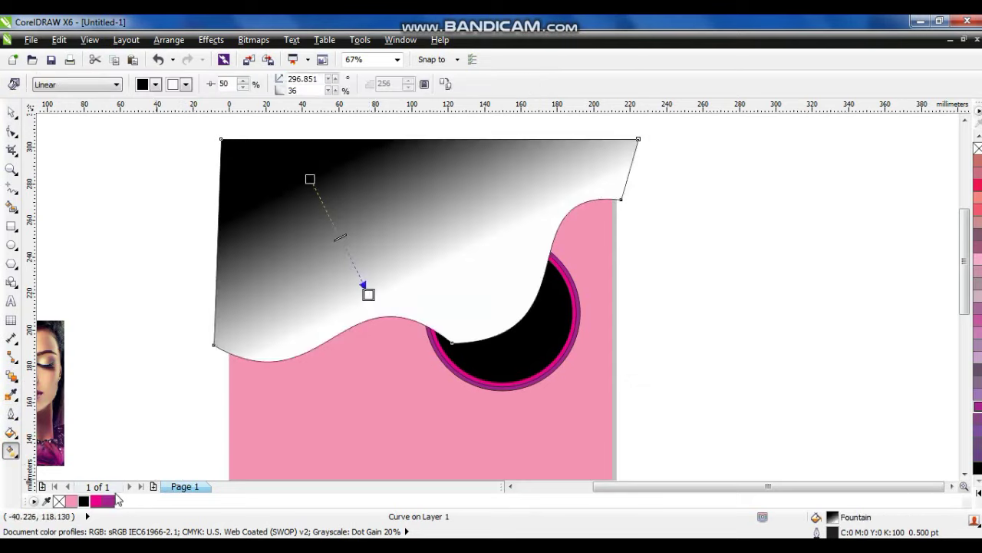
left_click_drag(108, 501, 390, 342)
left_click_drag(311, 179, 298, 150)
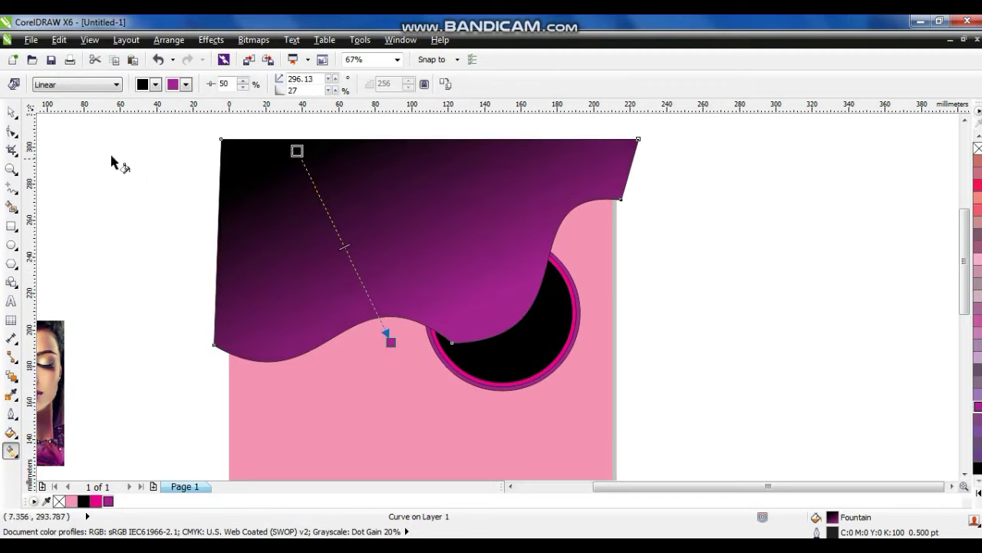
Step: Move the wavy gradient shape behind the circles and remove its outline
left_click(12, 114)
key("ctrl+Page_Down")
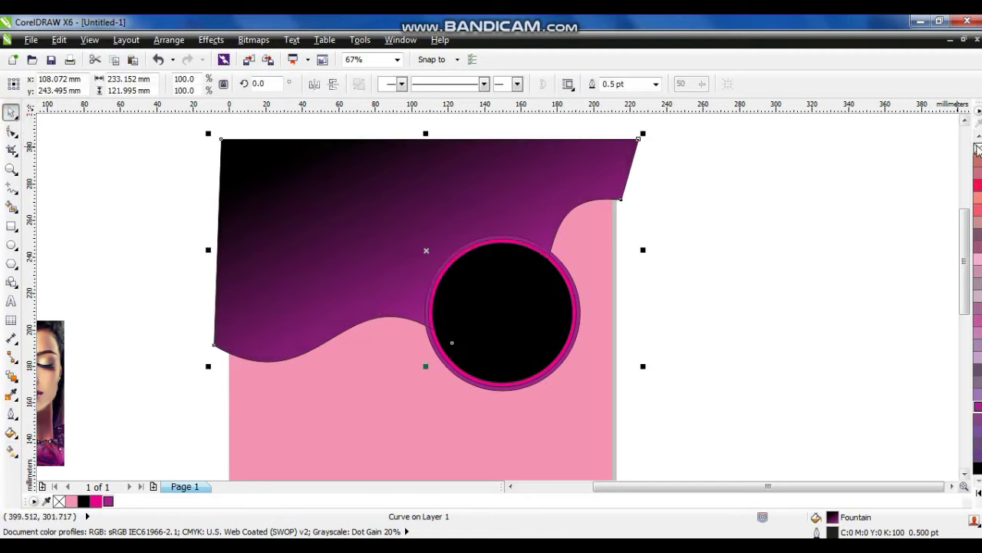
right_click(978, 148)
left_click(702, 253)
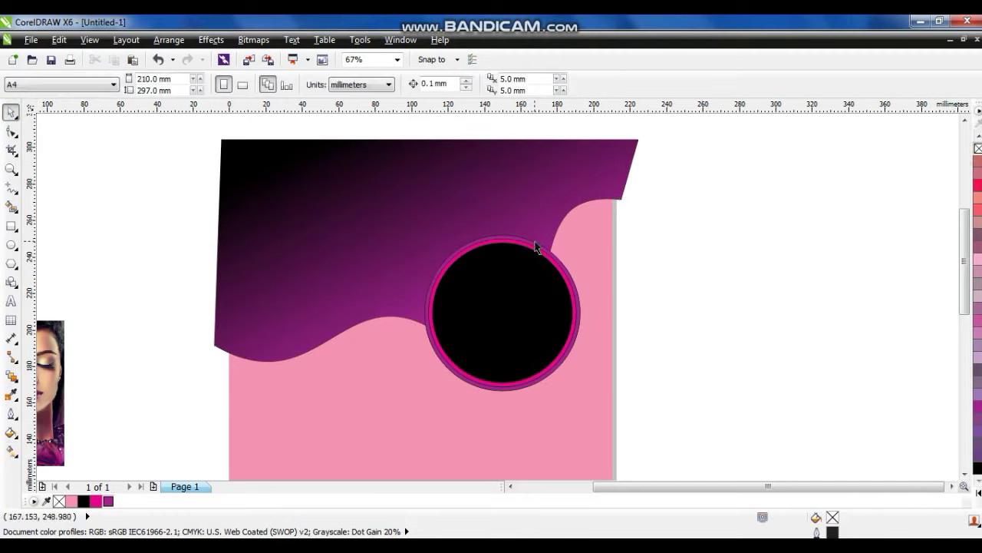
Step: Recolour the outer circle magenta (M100) and the middle circle purple
left_click(535, 247)
left_click(977, 493)
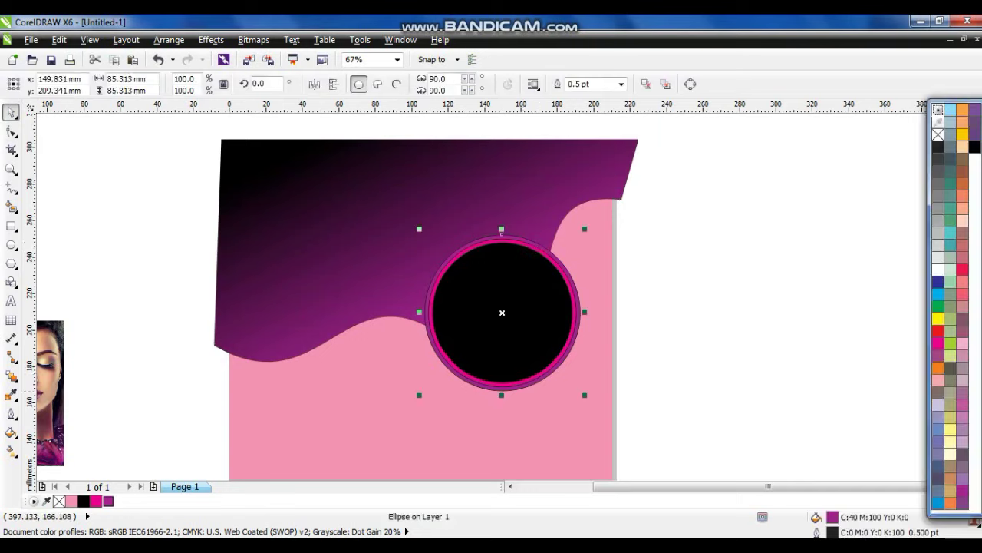
left_click(940, 343)
left_click(554, 263)
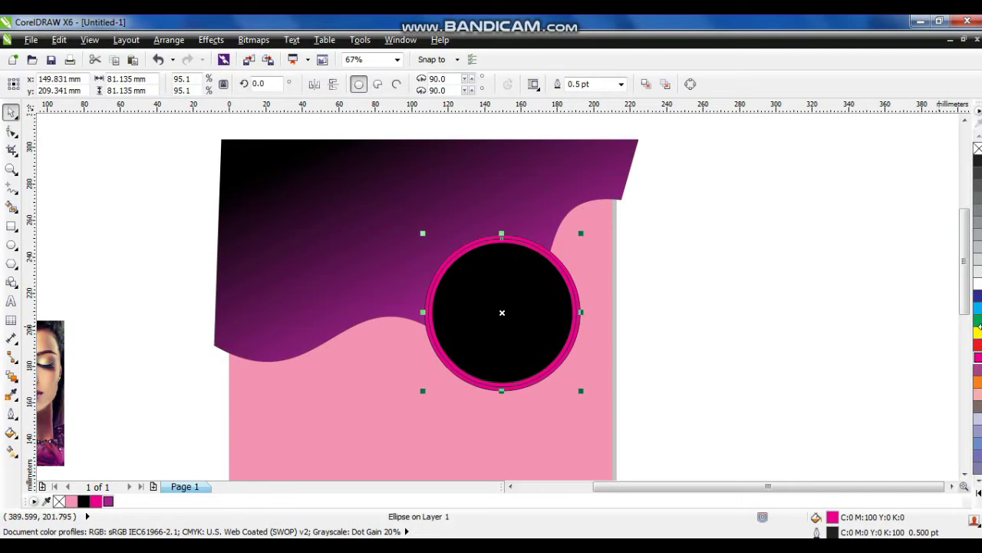
left_click(107, 502)
left_click(120, 256)
Step: Remove the outlines from all three concentric circles
left_click_drag(743, 198, 441, 398)
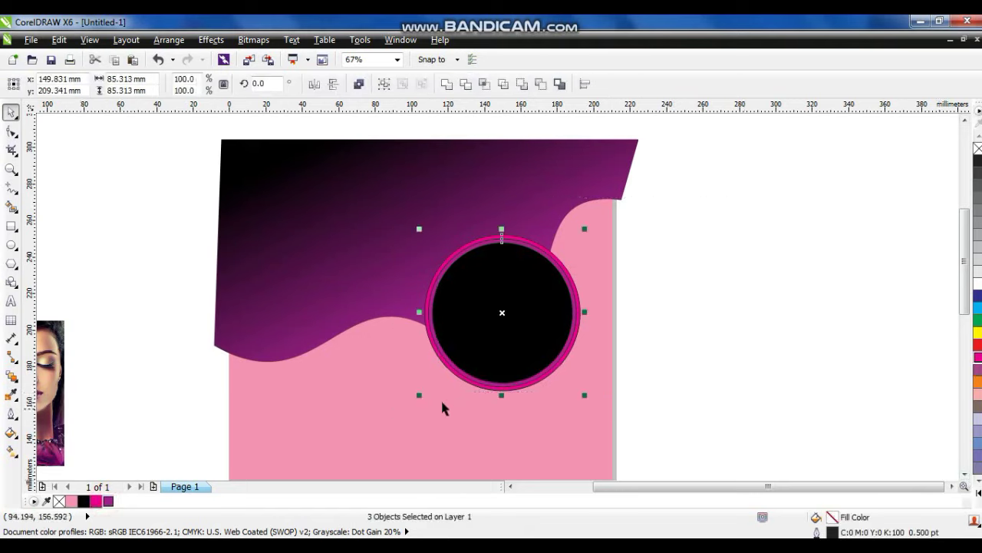
left_click(829, 212)
left_click(545, 193)
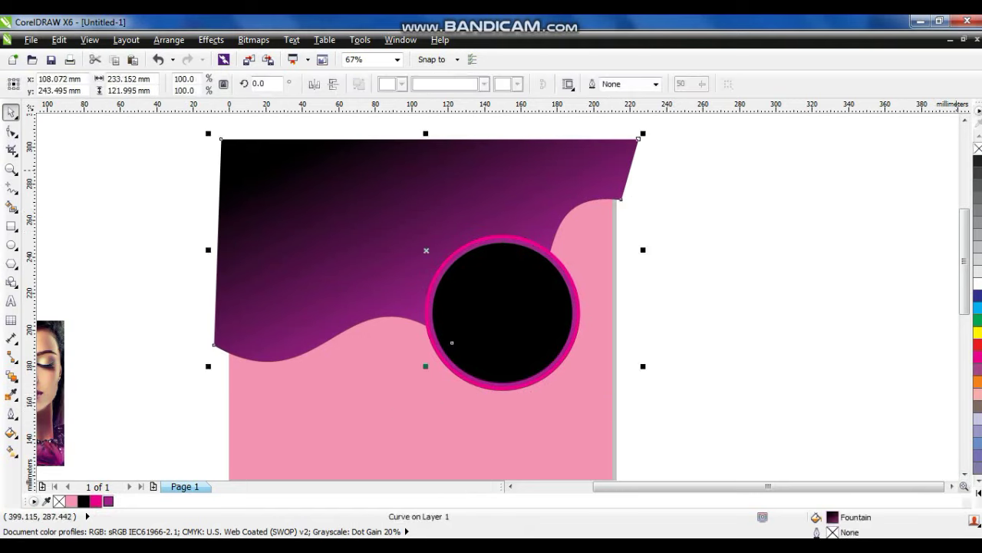
left_click(762, 262)
Step: Give the wavy shape an 8 pt outline and convert that outline to a separate object
left_click(262, 263)
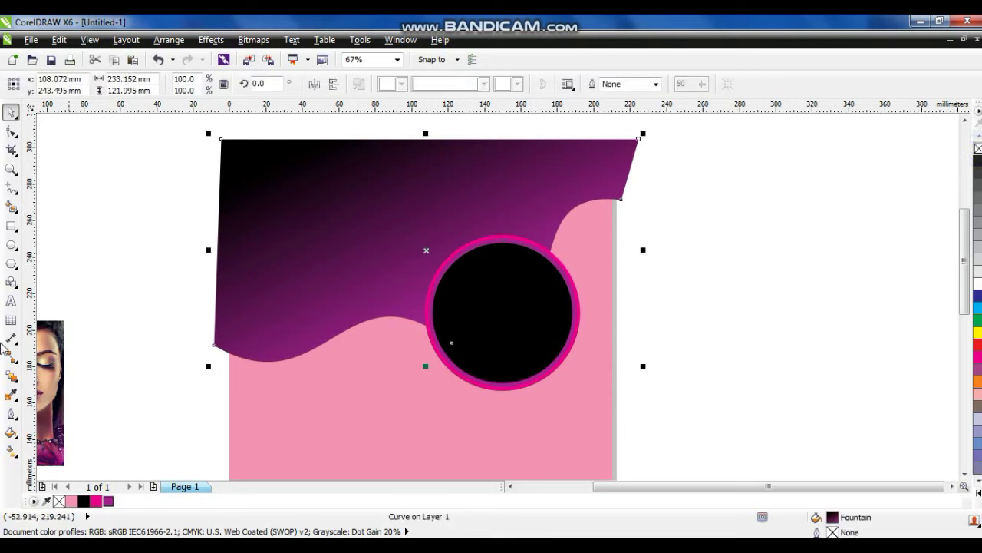
left_click(11, 415)
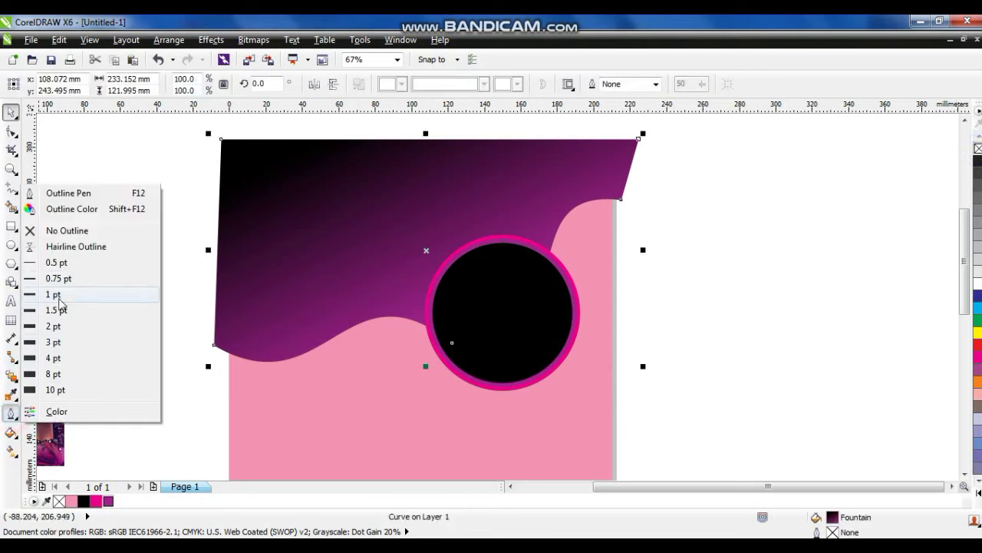
left_click(53, 358)
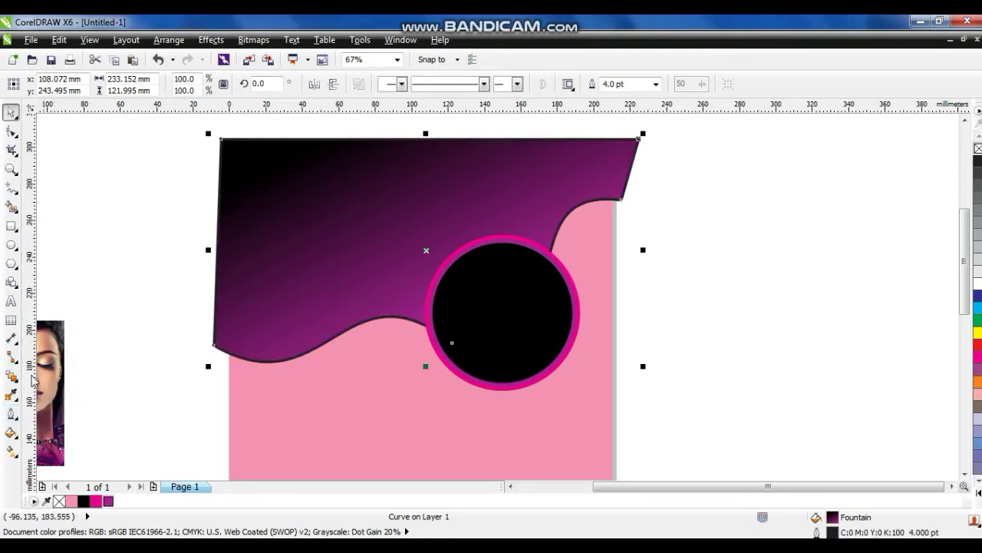
left_click(12, 418)
left_click(54, 374)
left_click(141, 323)
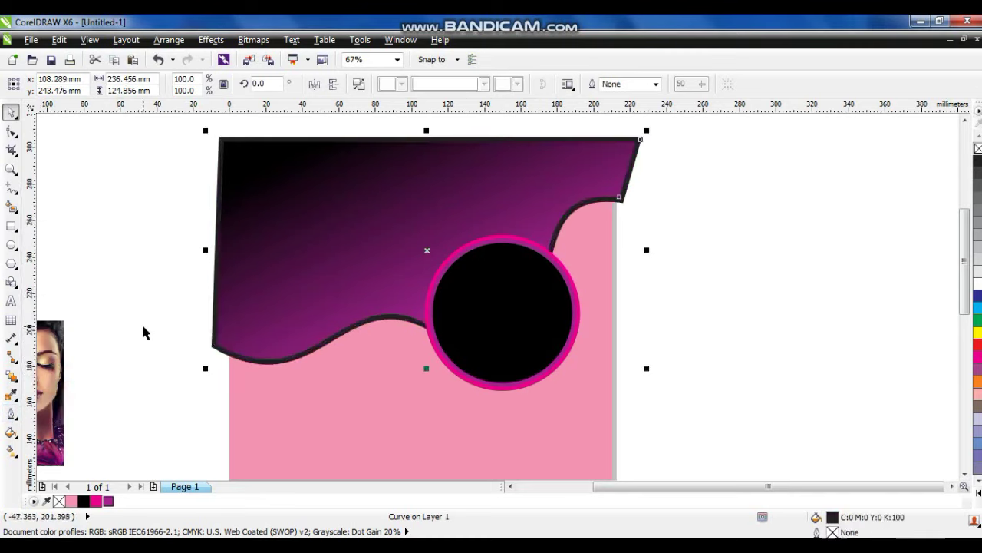
Step: Fill the wavy shape's separated border with a linear custom fountain fill using the Cylinder - Gold 01 preset
left_click(244, 364)
left_click(11, 432)
left_click(59, 343)
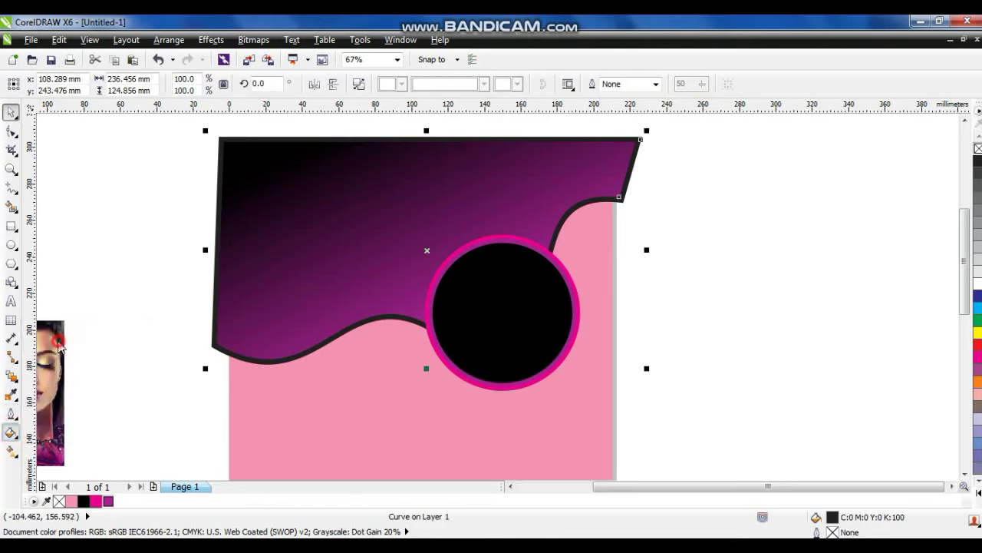
left_click(432, 271)
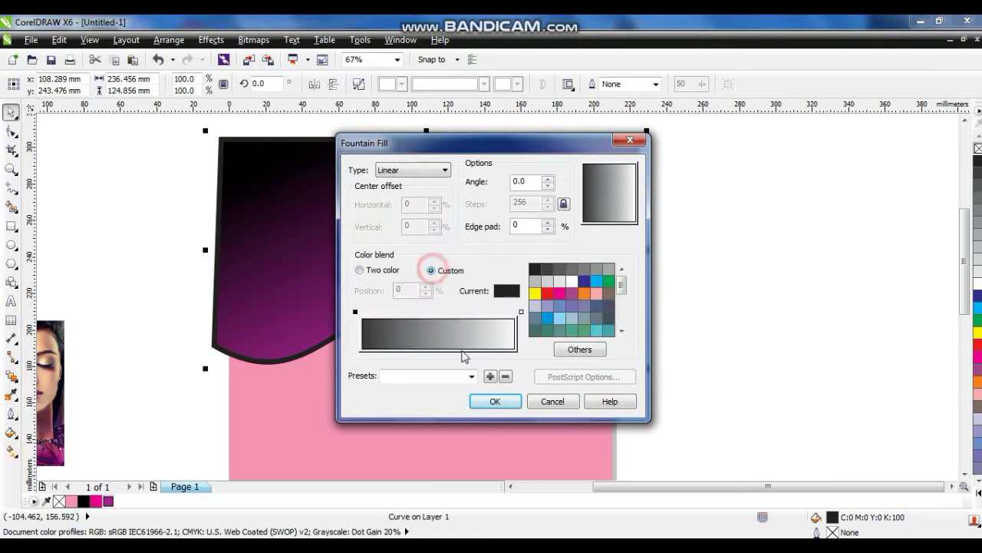
left_click(471, 375)
left_click(475, 317)
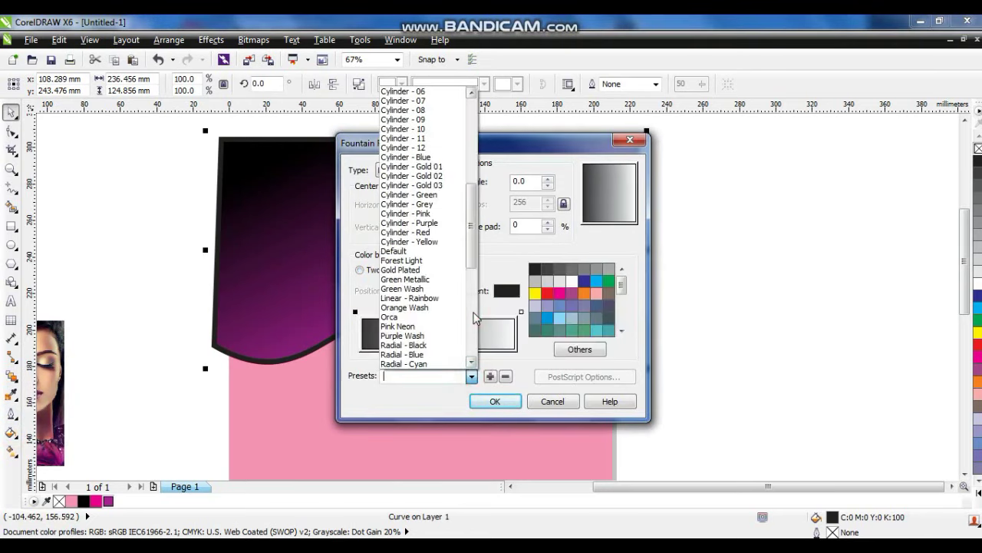
left_click(444, 166)
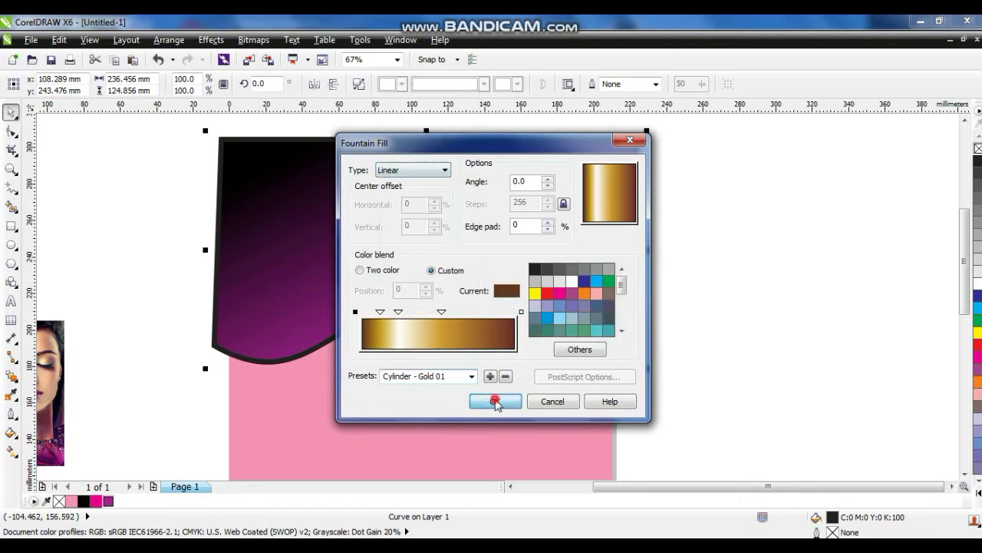
left_click(495, 401)
left_click(176, 331)
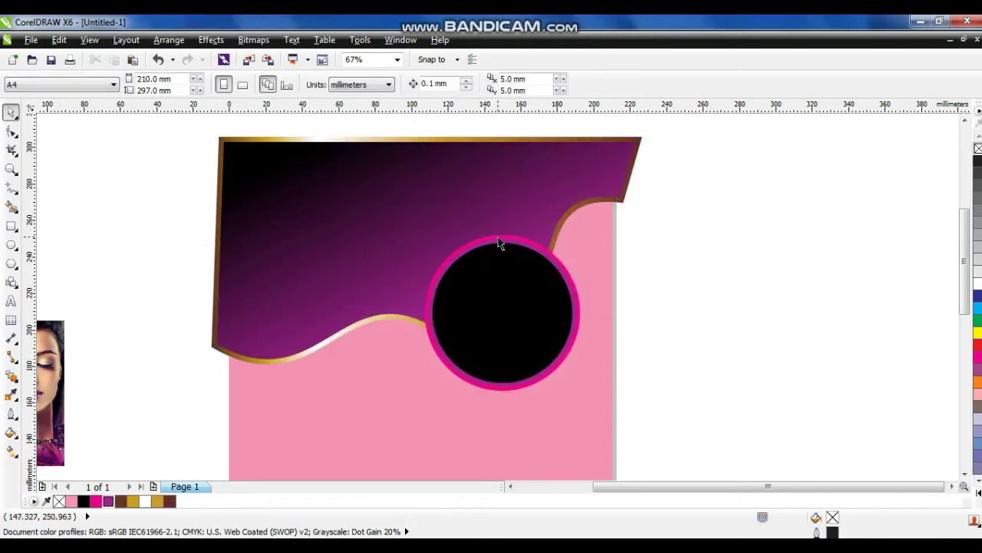
Step: Copy only the gold fill from the wavy shape's border onto the outer circle
left_click(505, 242)
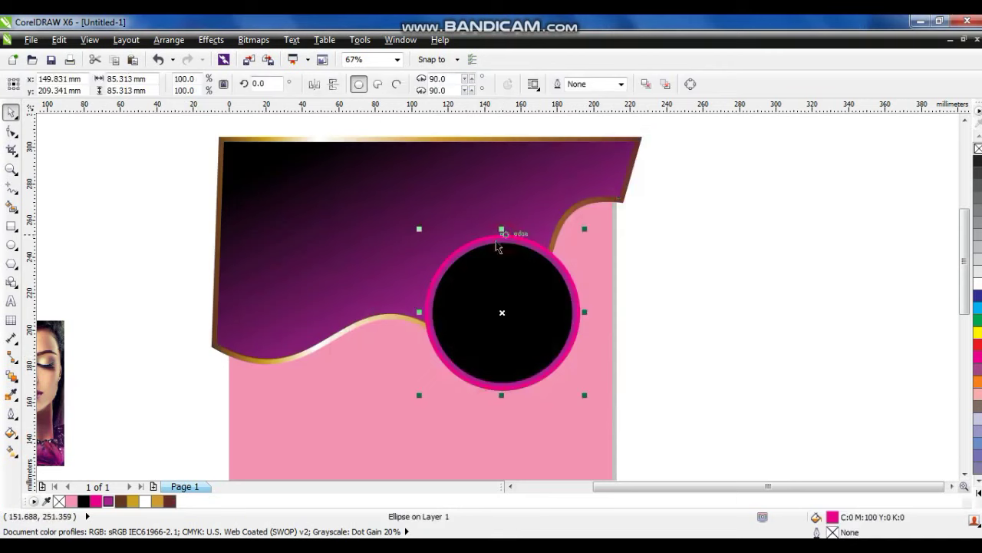
left_click(59, 39)
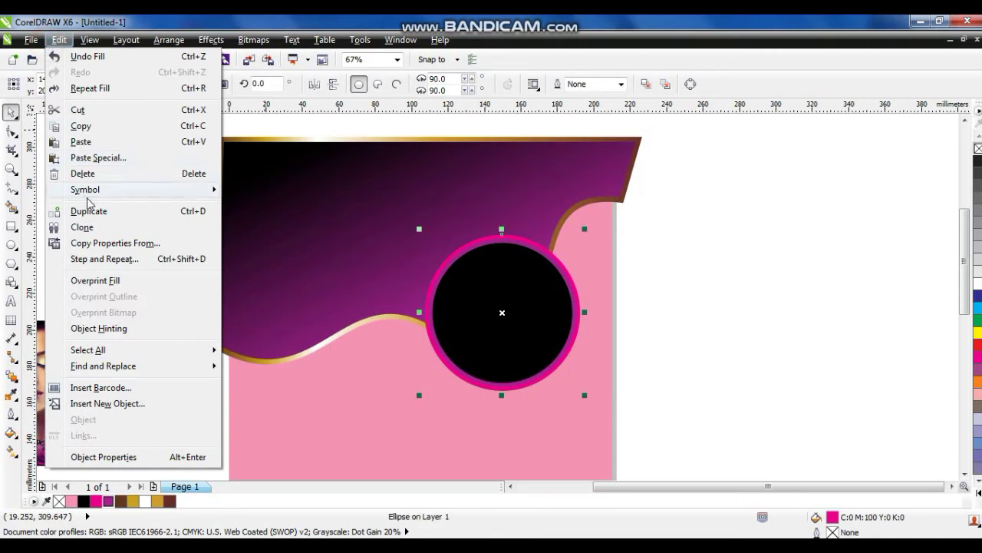
left_click(103, 242)
left_click(377, 271)
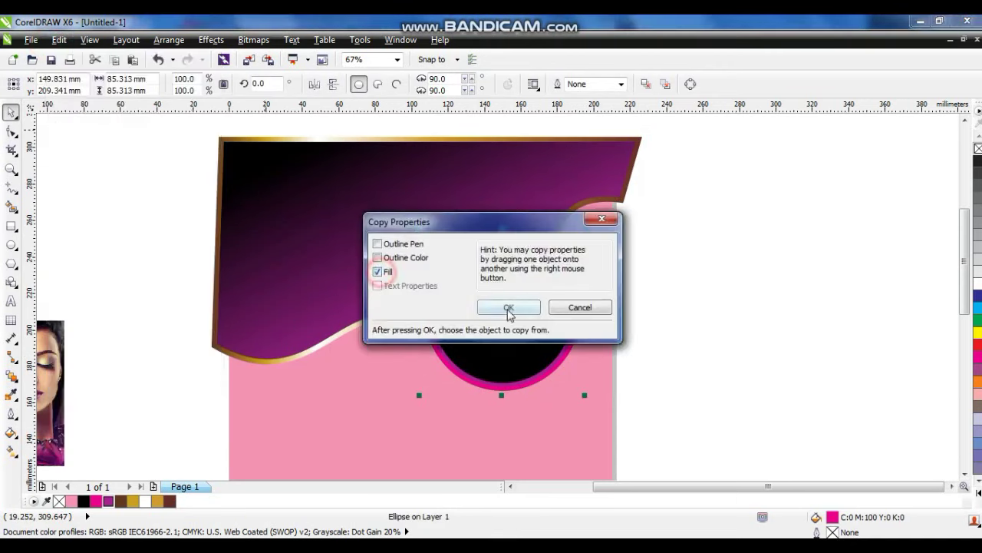
left_click(508, 307)
left_click(247, 139)
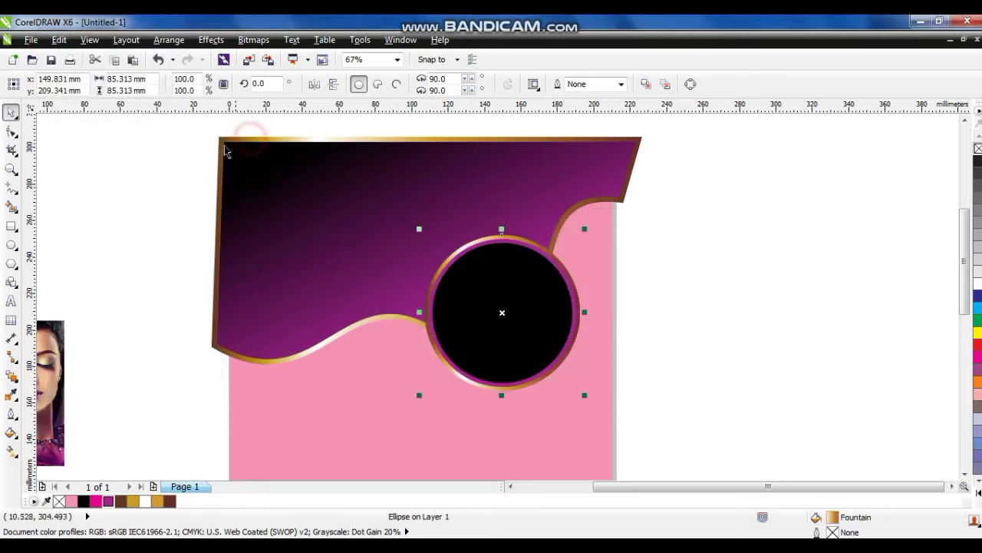
left_click(134, 162)
Step: Recolour the purple middle circle white
left_click(568, 282)
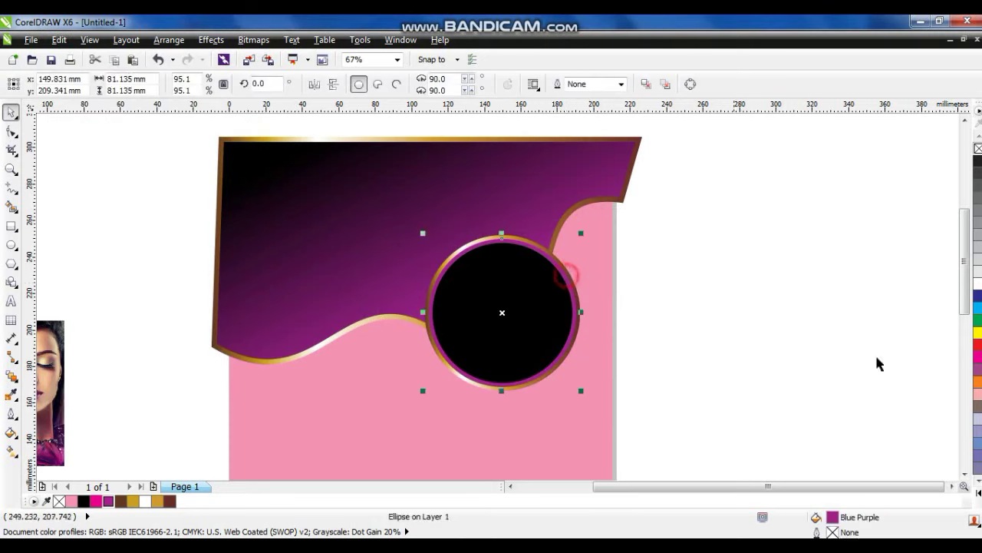
left_click(978, 284)
left_click(848, 319)
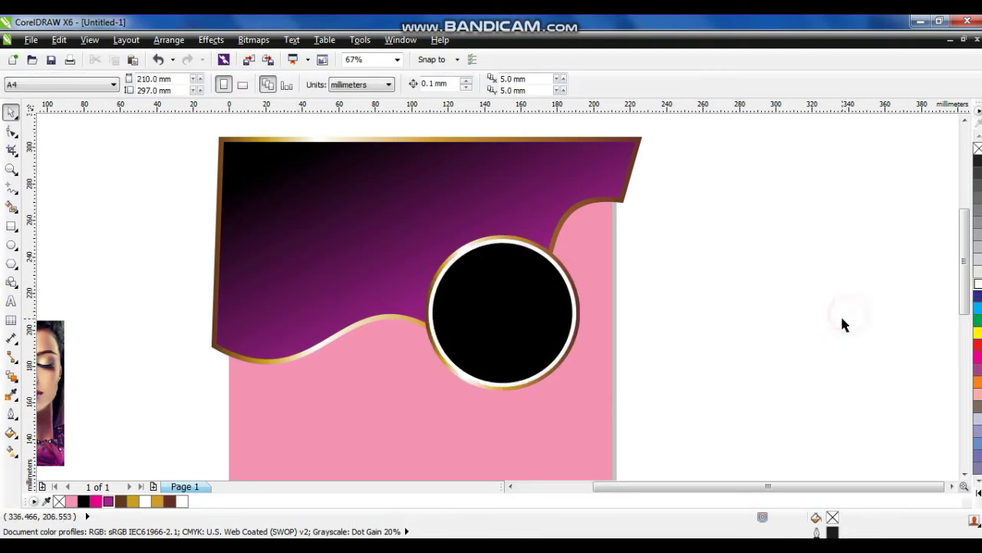
Step: Place the photo of the dark-haired woman in front of the circles and enlarge it to about 130 × 98 mm
left_click_drag(63, 346, 574, 263)
key("shift+Page_Up")
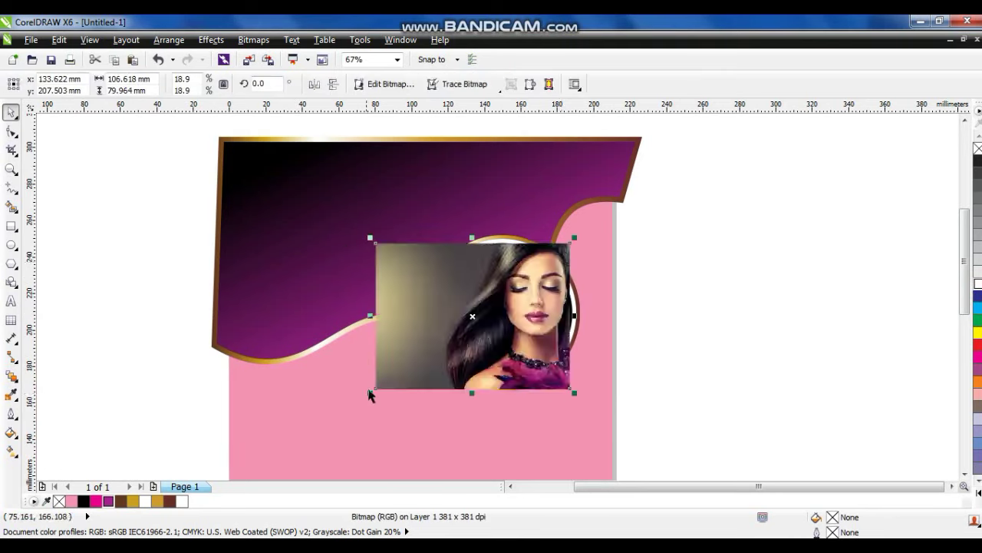
left_click_drag(366, 394, 332, 421)
left_click_drag(574, 239, 580, 231)
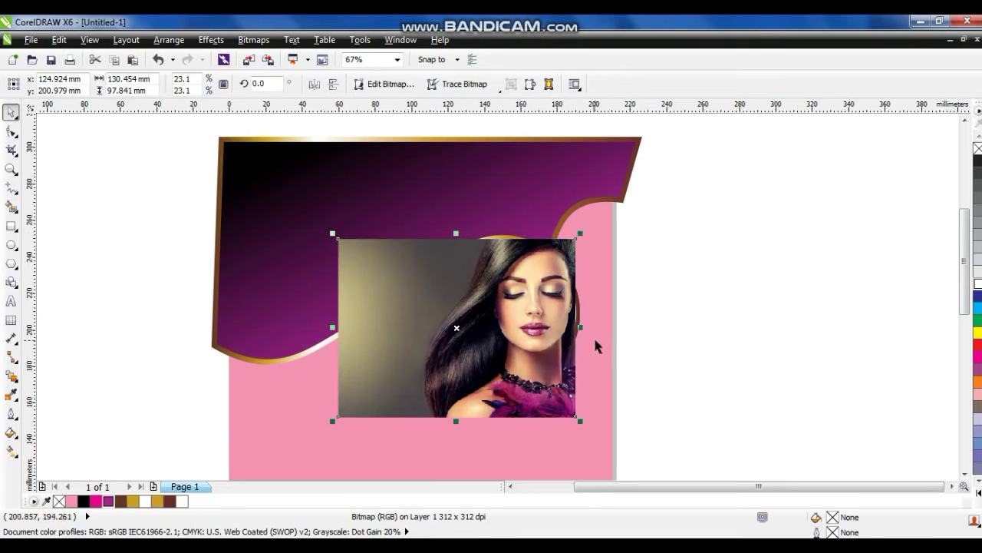
Step: Send the woman's photo to the back and PowerClip it inside the black inner circle
key("shift+Page_Down")
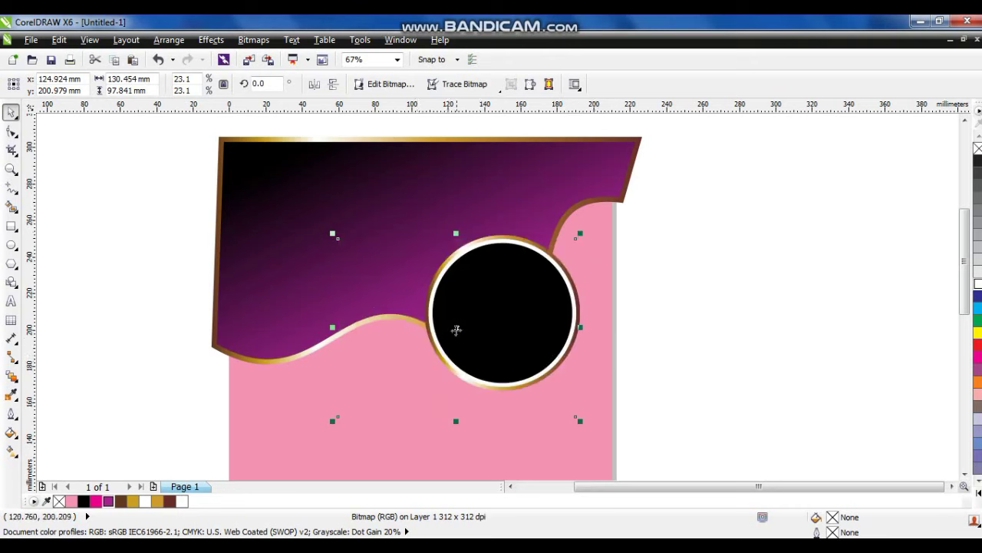
right_click(459, 326)
left_click(502, 23)
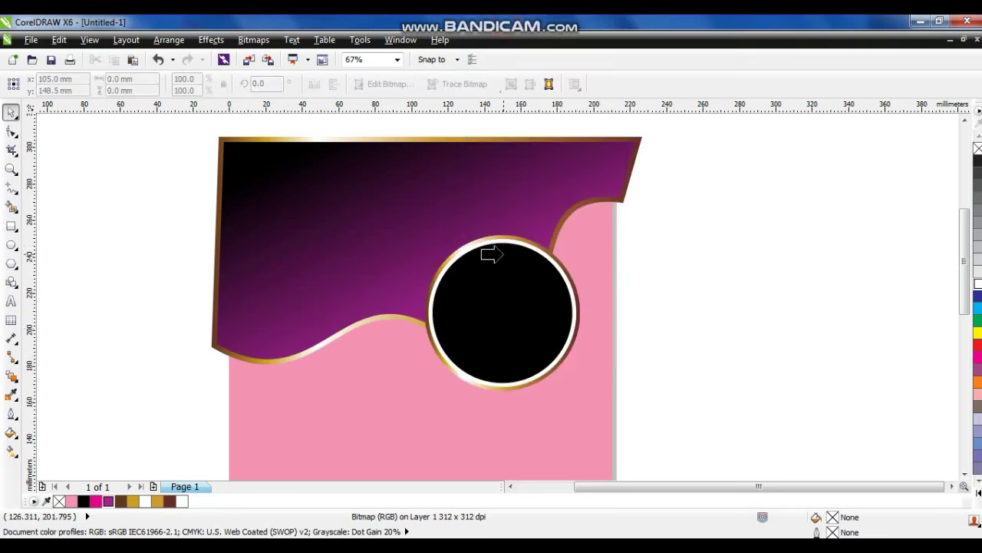
left_click(504, 254)
left_click(707, 301)
left_click(733, 303)
left_click(725, 262)
Step: Weld a slightly enlarged copy of the header and circles into one silhouette about 243 × 143 mm and fill it purple
left_click_drag(693, 412, 219, 126)
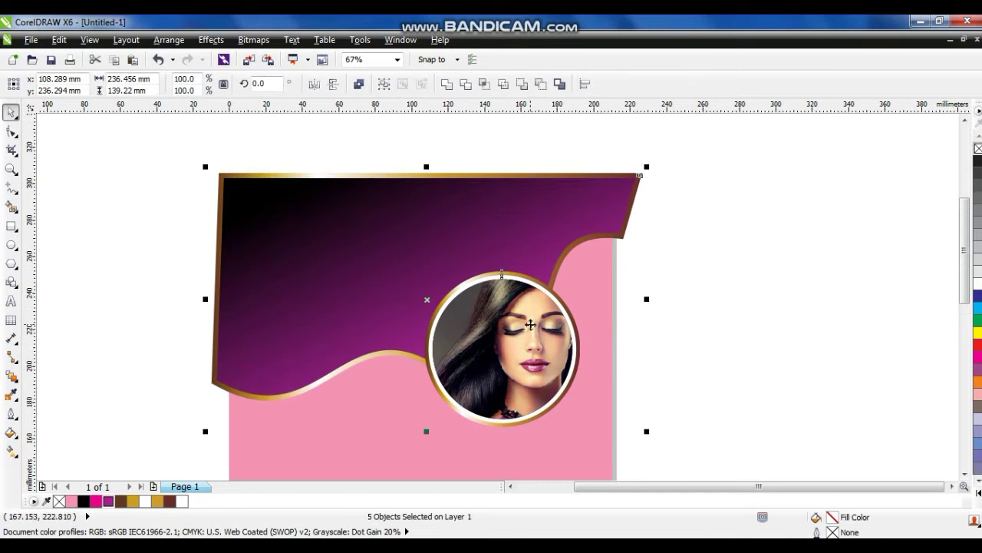
left_click_drag(647, 431, 668, 441)
left_click(447, 83)
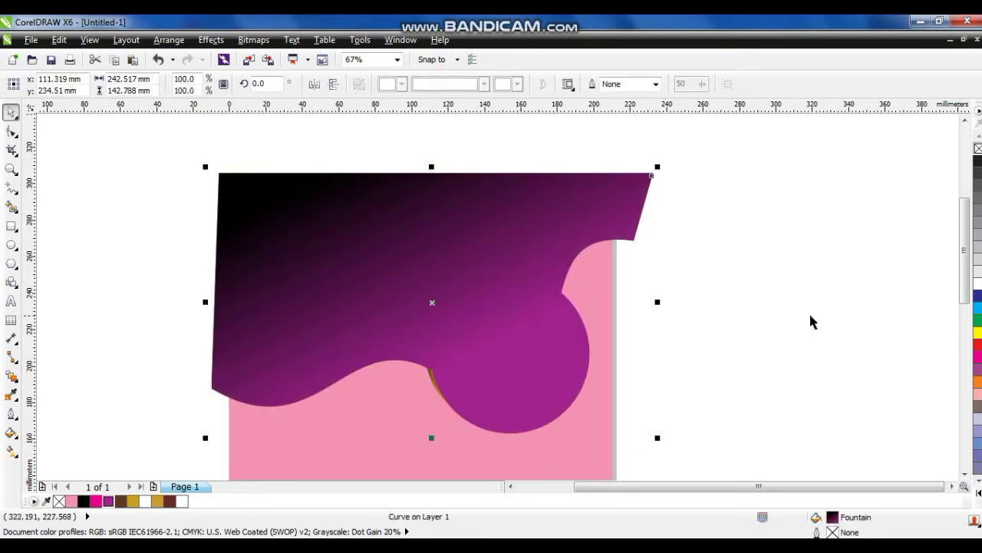
left_click(83, 500)
left_click(107, 500)
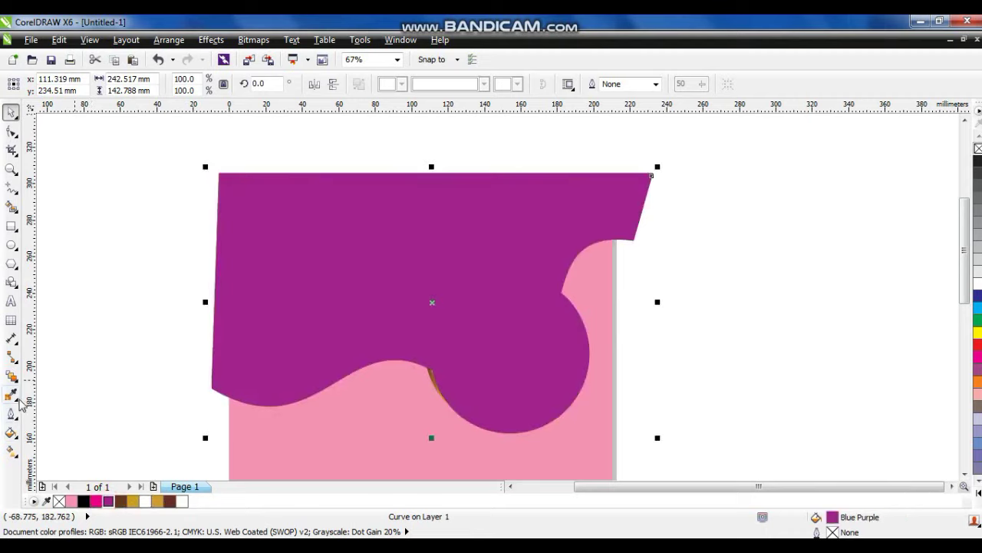
Step: Give the purple silhouette a uniform transparency of 71 and place it behind the header and circles
left_click(17, 404)
left_click(46, 468)
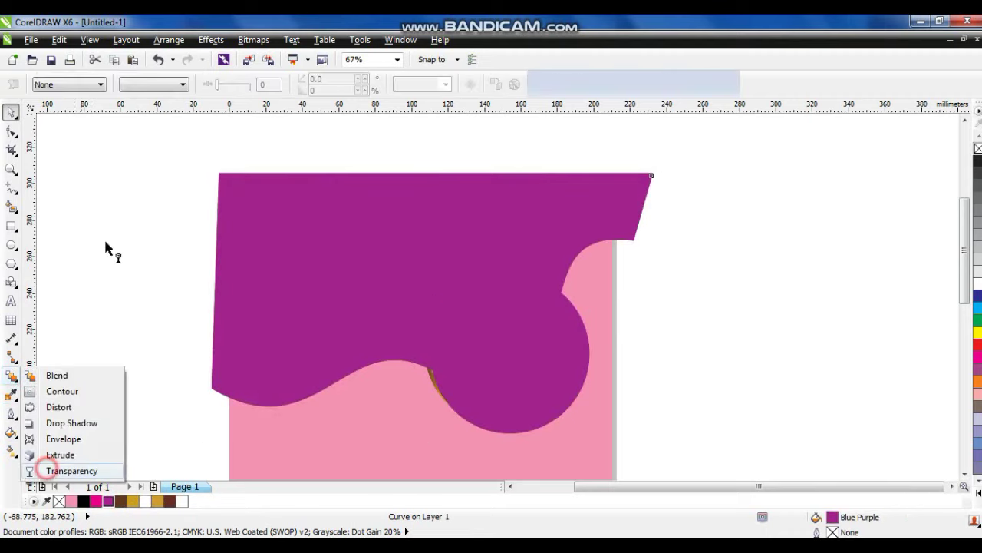
left_click(74, 84)
left_click(74, 106)
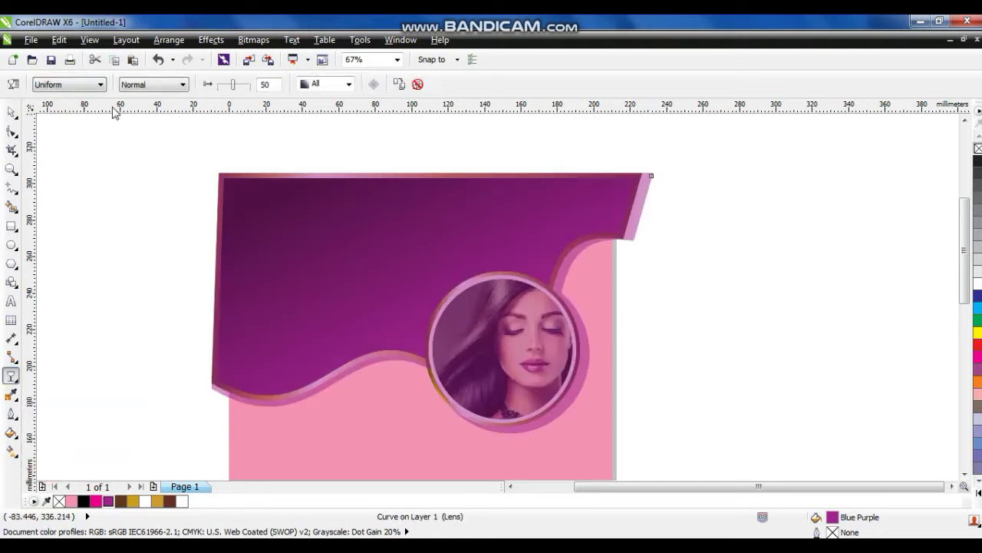
left_click_drag(234, 90, 240, 90)
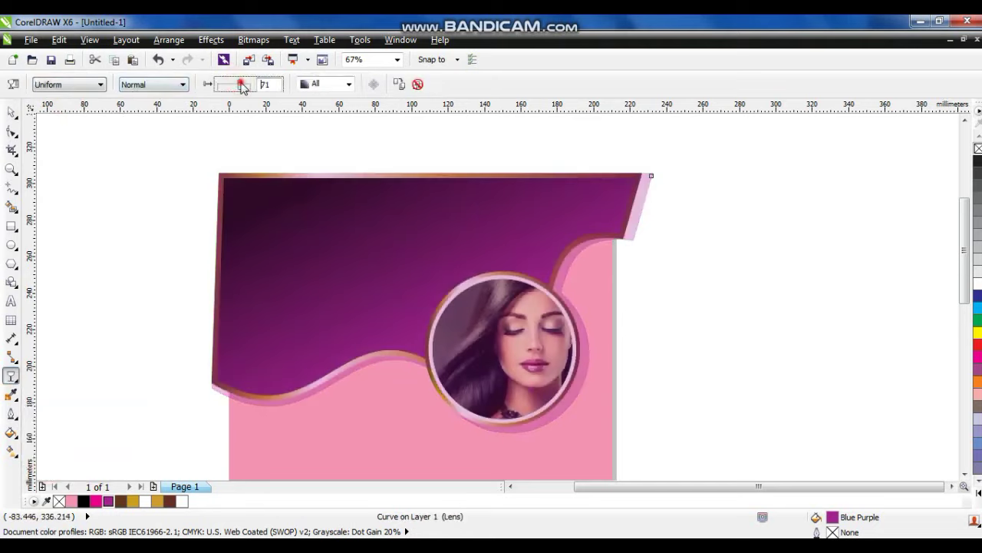
left_click(13, 116)
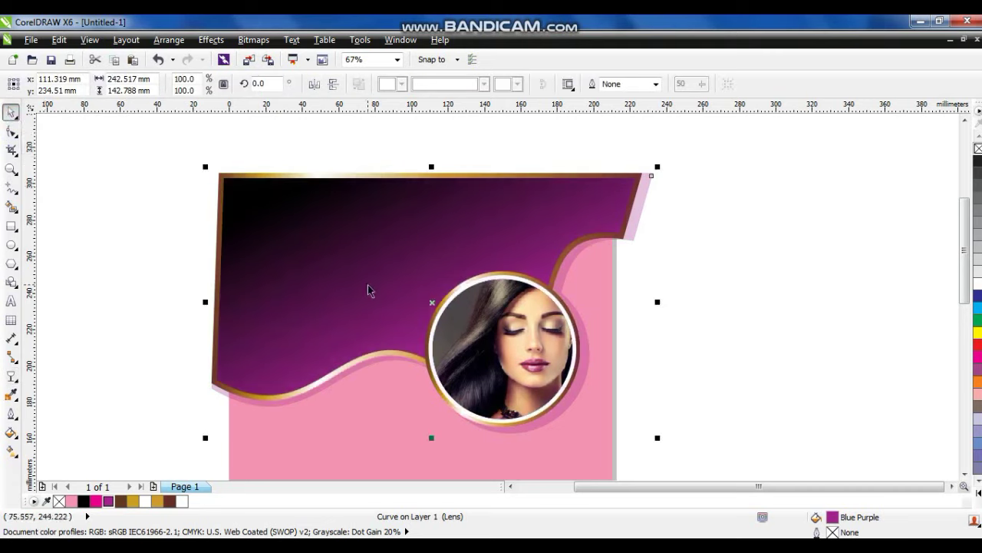
Step: Shift the transparent silhouette slightly left and down so it works as a shadow of the header and circles
left_click_drag(432, 302, 428, 307)
key("Left")
key("Down")
left_click_drag(429, 311, 429, 307)
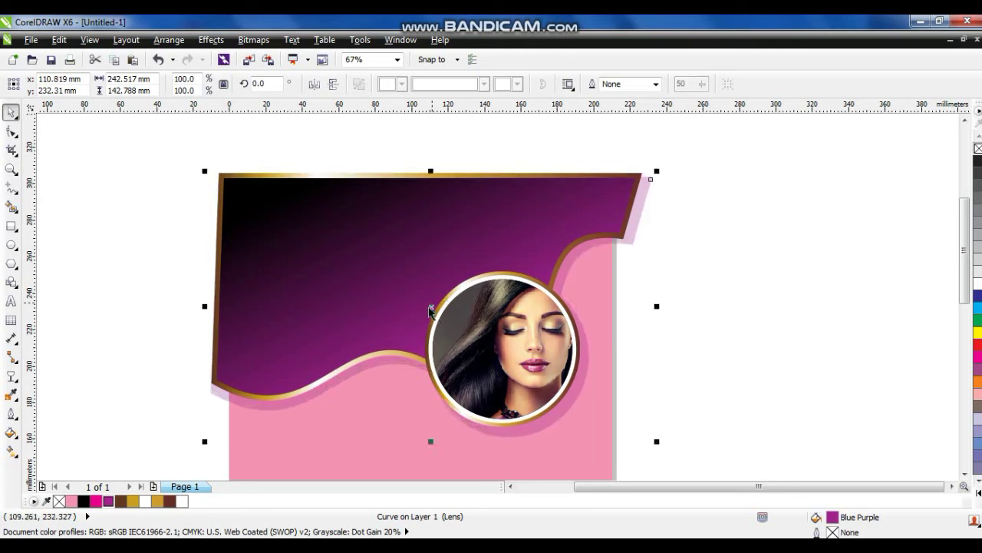
Step: PowerClip the header, circles and shadow together inside the pink page rectangle
left_click_drag(132, 138, 705, 456)
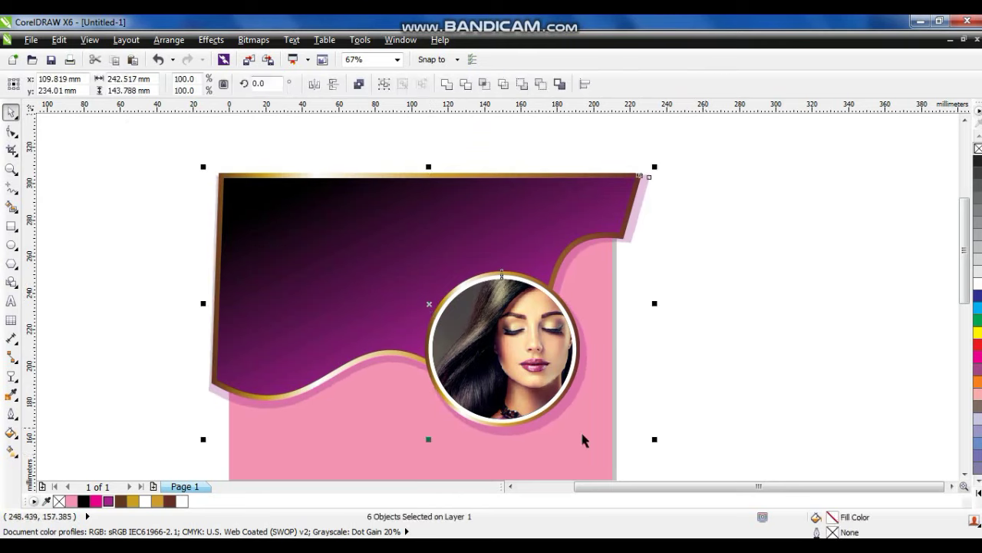
right_click(465, 218)
left_click(521, 23)
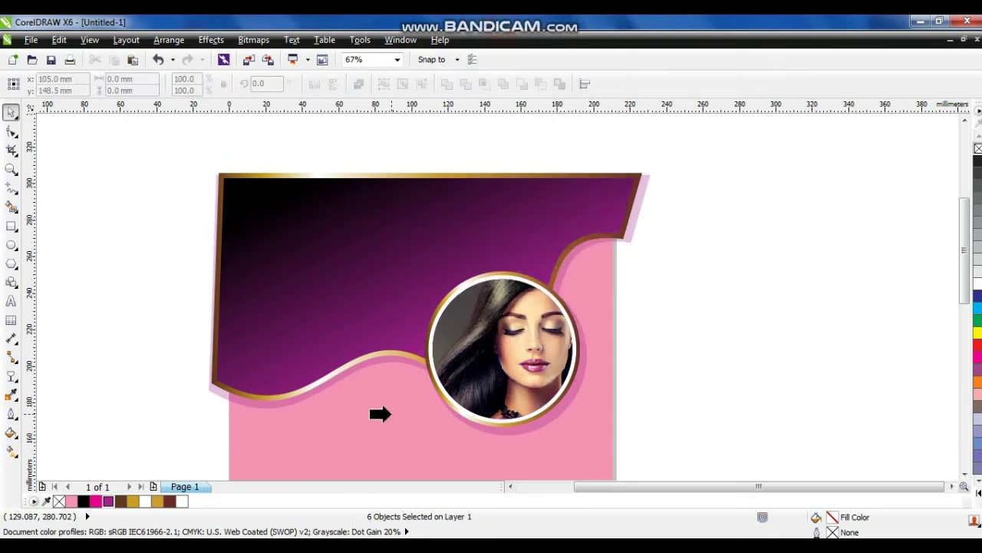
left_click(391, 414)
key("shift+F4")
left_click(686, 306)
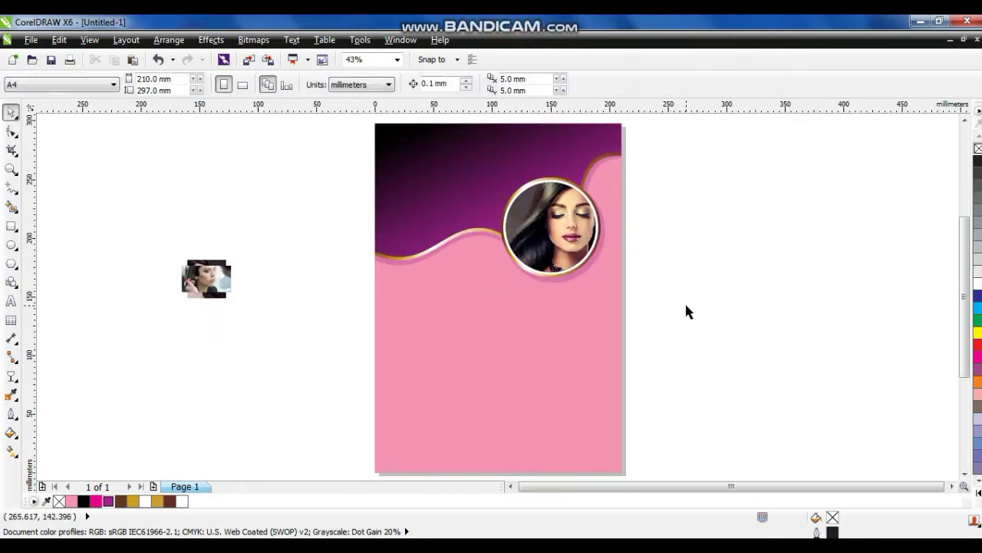
Step: Draw a closed three-node shape about 116 mm wide below the header, from beyond the page's left edge to the photo circle
left_click(11, 169)
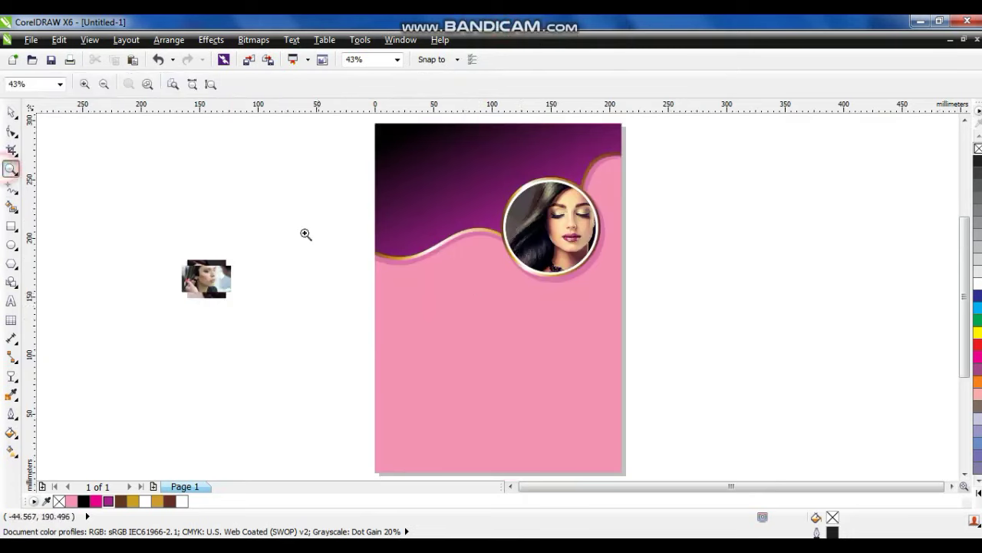
left_click_drag(295, 188, 751, 406)
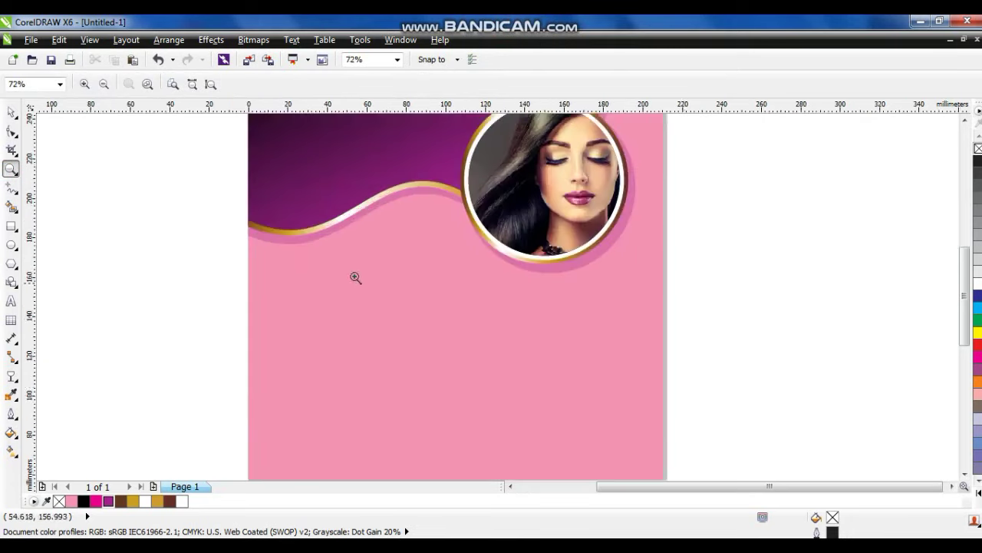
right_click(356, 277)
left_click_drag(362, 117, 702, 394)
left_click(11, 189)
left_click(284, 317)
double_click(460, 286)
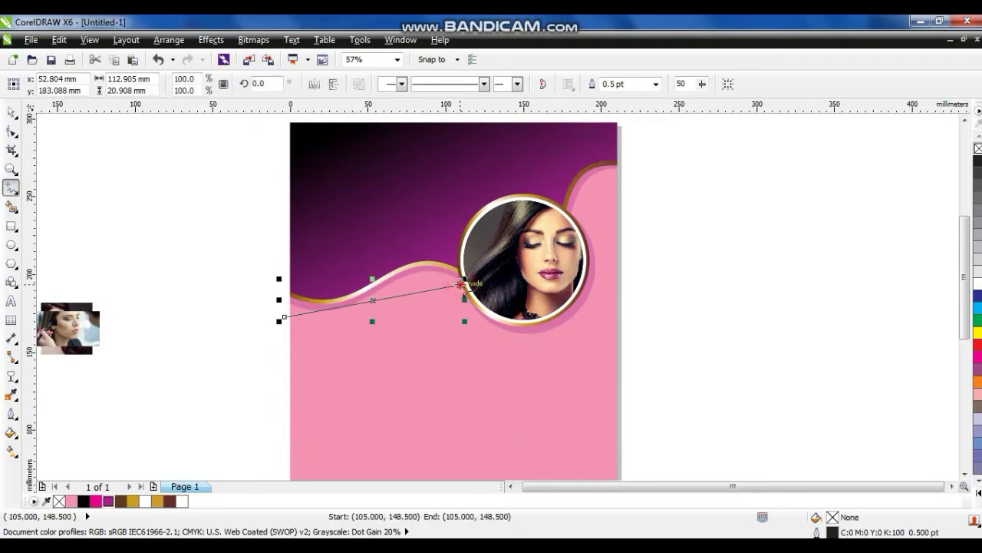
double_click(280, 412)
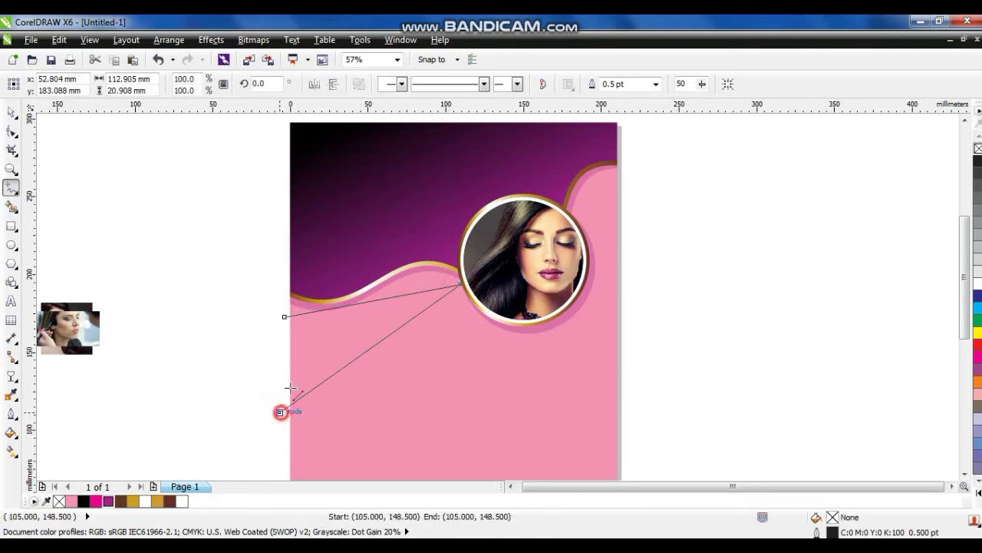
left_click(284, 317)
Step: Convert the triangle's sides to curves and bend its upper edge into a wave parallel to the header's lower border
left_click(10, 136)
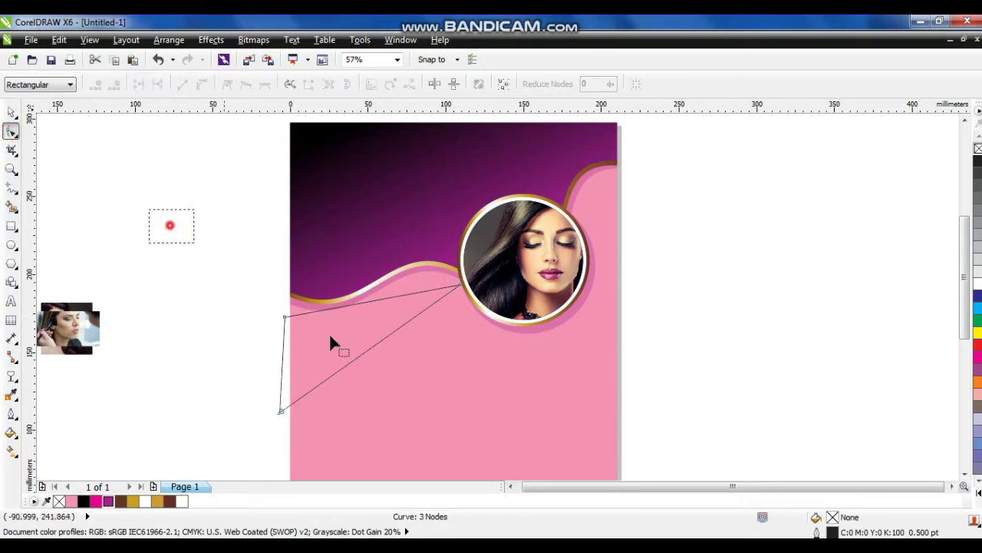
left_click(202, 84)
left_click(284, 313)
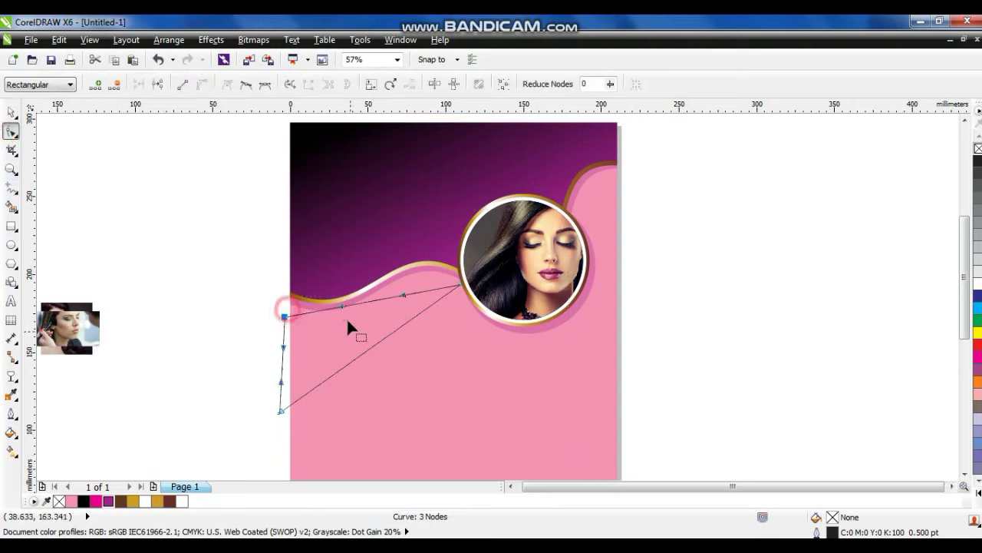
left_click_drag(343, 306, 392, 266)
left_click_drag(347, 355, 361, 352)
left_click(285, 317)
left_click_drag(286, 319, 285, 309)
mouse_move(393, 268)
left_mouse_down()
mouse_move(396, 259)
mouse_move(388, 285)
left_mouse_up()
left_click_drag(359, 346, 360, 349)
Step: Bend the shape's lower edge into an S-curve sweeping from the lower-left node up to the photo circle
left_click(228, 394)
left_click_drag(306, 441, 307, 443)
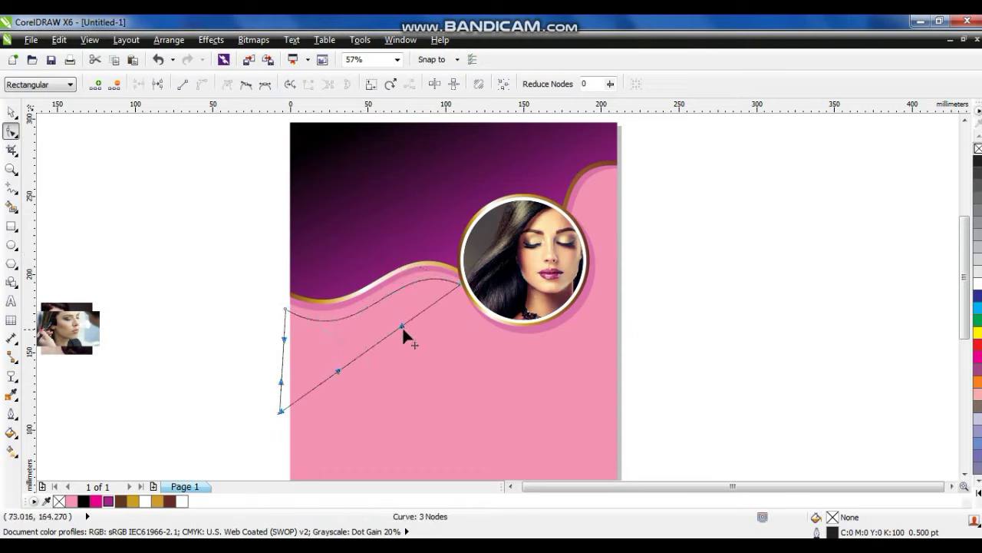
left_click_drag(335, 365, 388, 426)
left_click_drag(401, 326, 387, 306)
left_click_drag(388, 427, 393, 431)
left_click_drag(387, 305, 375, 304)
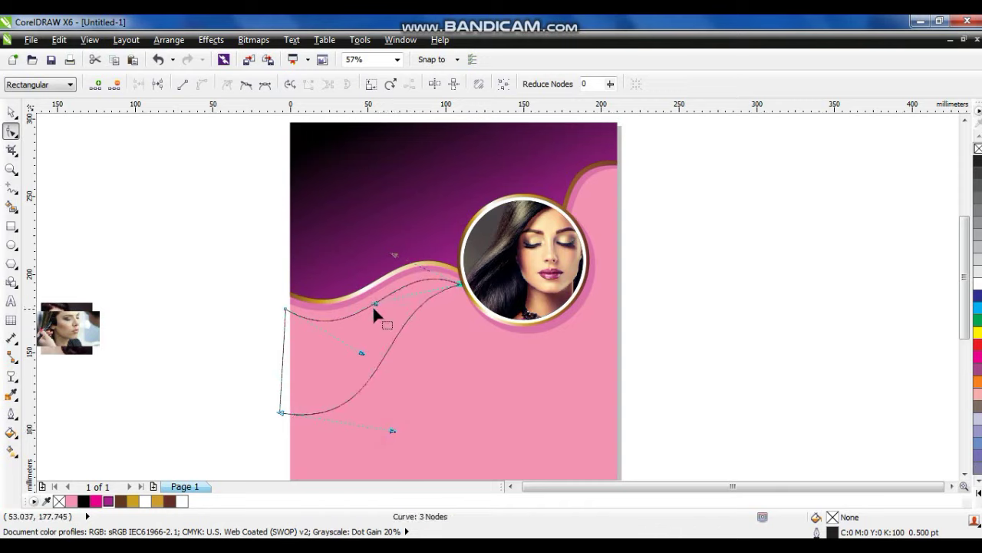
left_click(11, 112)
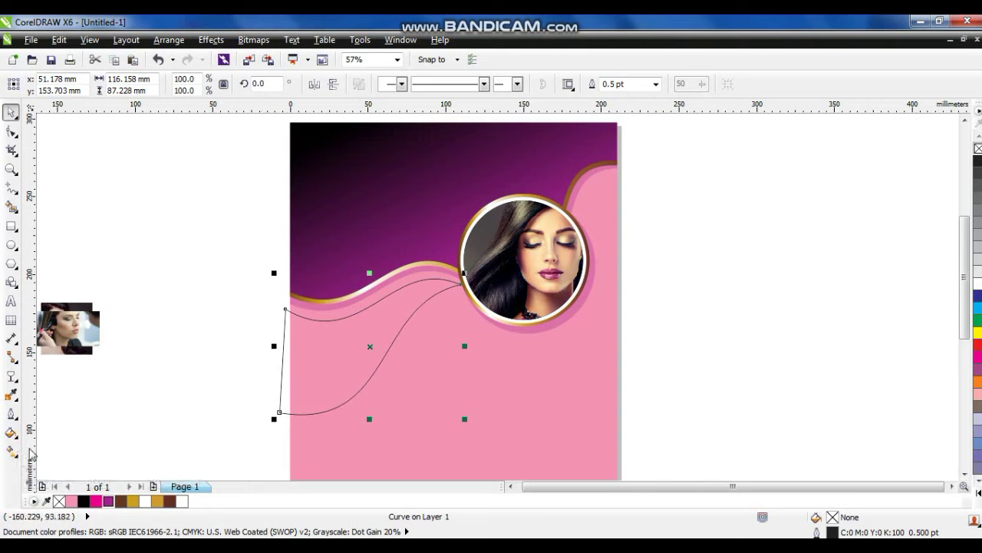
Step: Fill the wavy shape below the header with the Cylinder - Gold 01 fountain preset and remove its outline
left_click(11, 433)
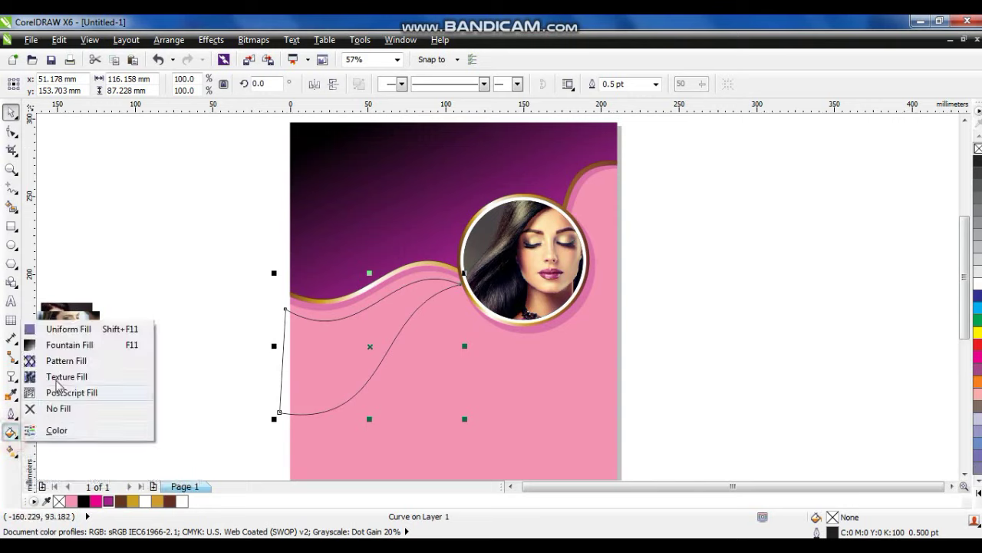
left_click(65, 345)
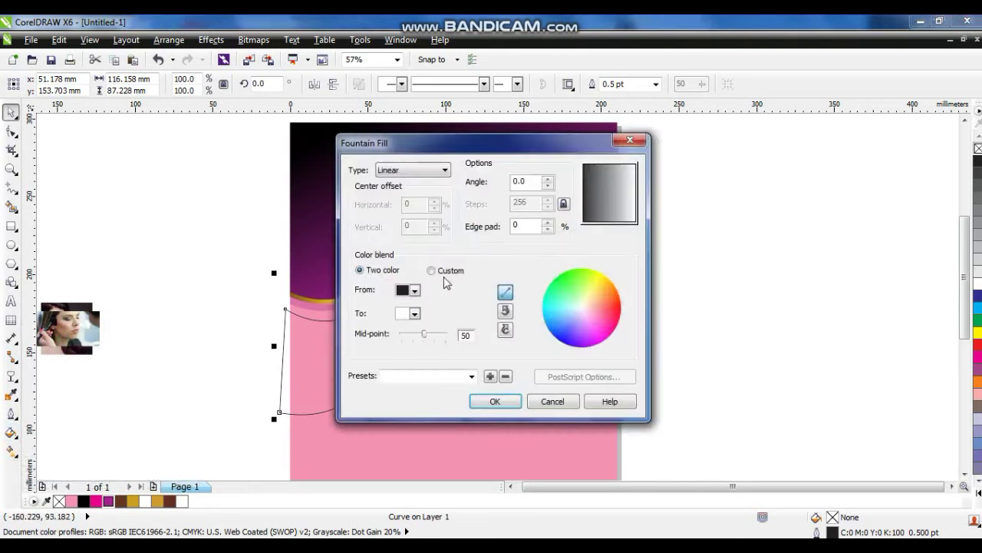
left_click(431, 270)
left_click(471, 375)
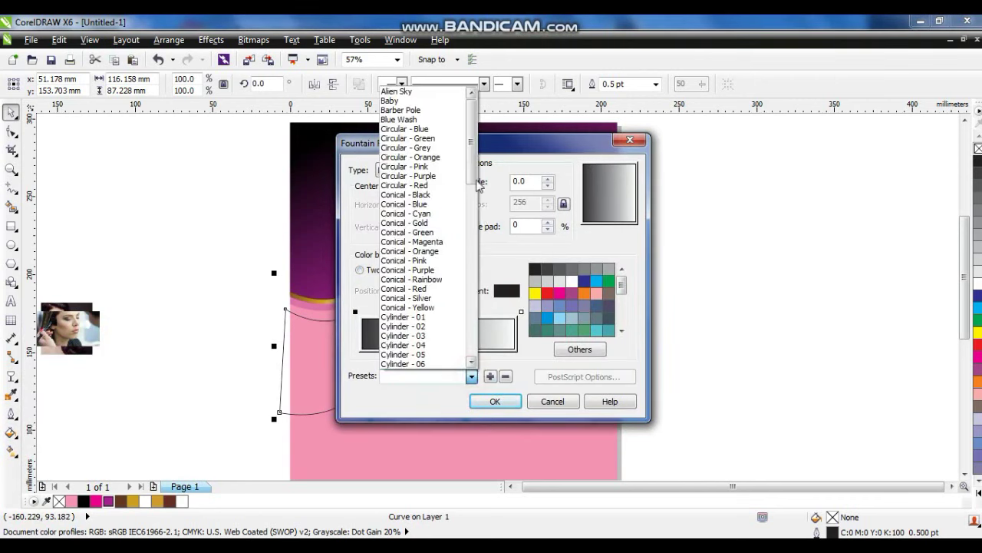
scroll(473, 175, "down", 6)
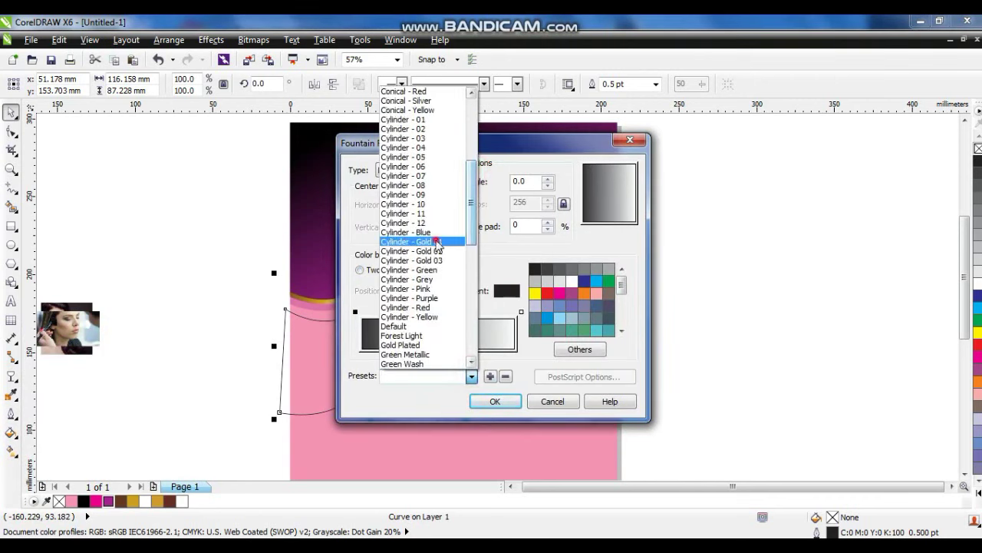
left_click(418, 244)
left_click(496, 401)
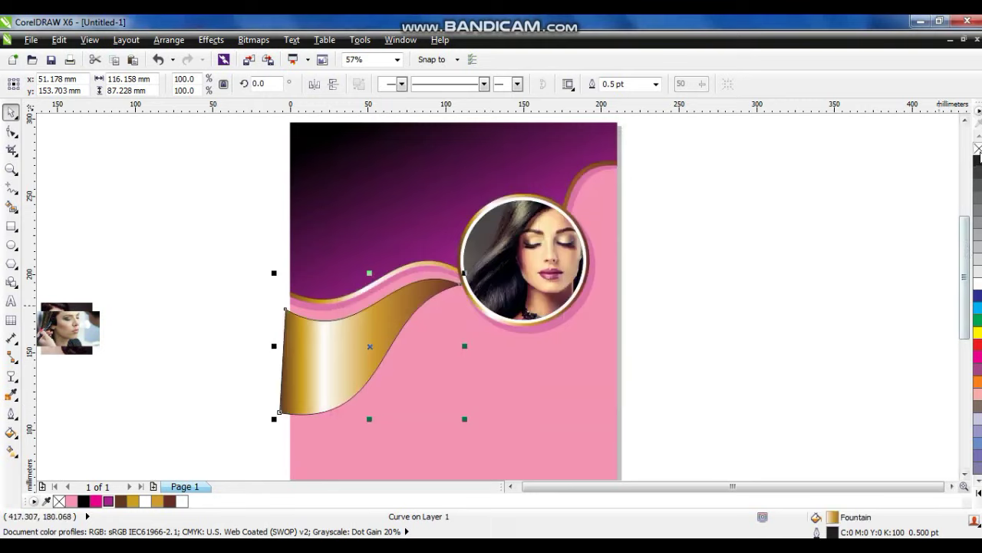
right_click(978, 148)
left_click(790, 250)
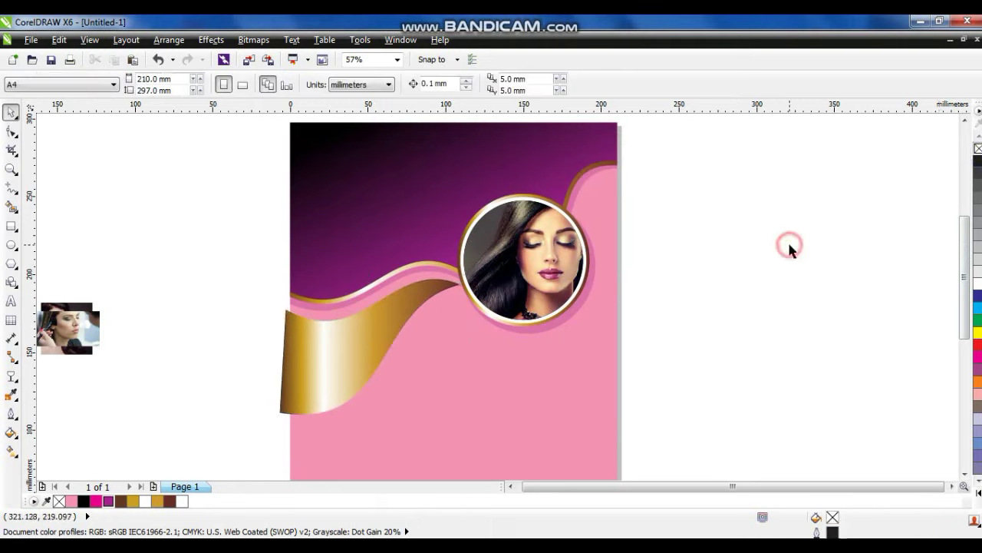
Step: Make a copy of the gold shape skewed slightly downward, fill it with dark brown #662D29 and place it behind the original
left_click(344, 378)
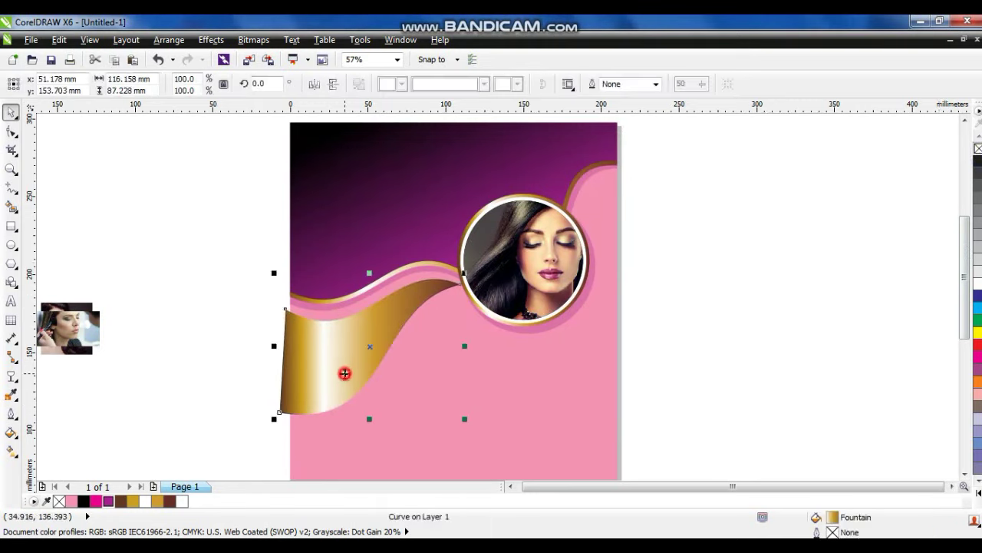
left_click(310, 390)
left_click_drag(276, 348, 280, 364)
left_click(170, 500)
key("ctrl+Page_Down")
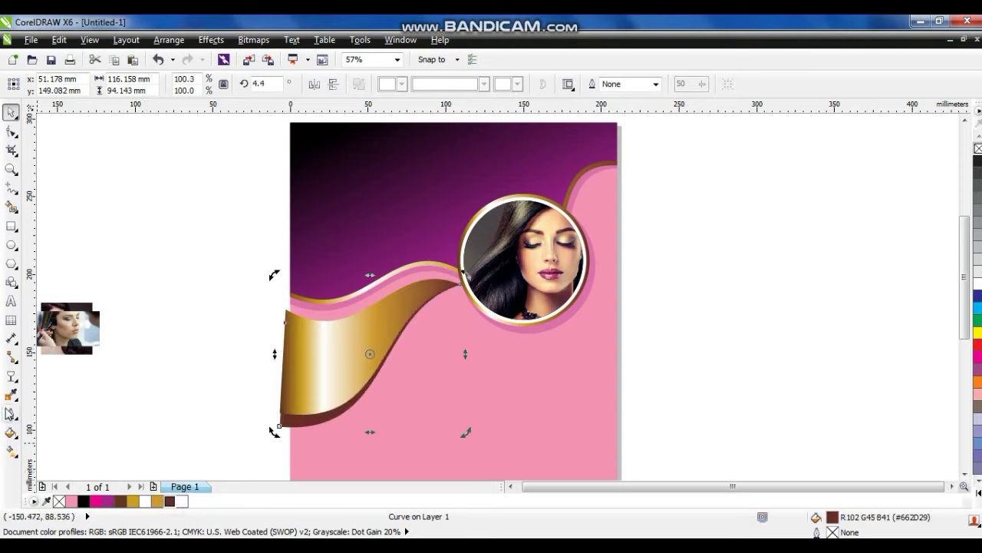
Step: Apply a uniform transparency of 50 to the brown shadow shape
left_click(10, 375)
left_click(77, 84)
left_click(73, 102)
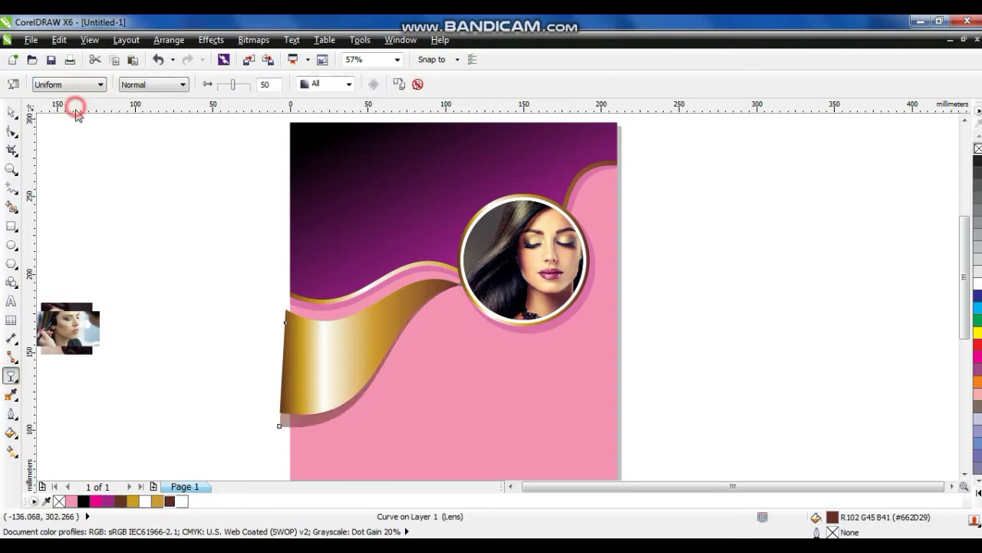
Step: PowerClip the gold shape and its shadow together inside the pink page rectangle
left_click(13, 115)
left_click_drag(193, 227, 484, 465)
right_click(355, 335)
left_click(391, 29)
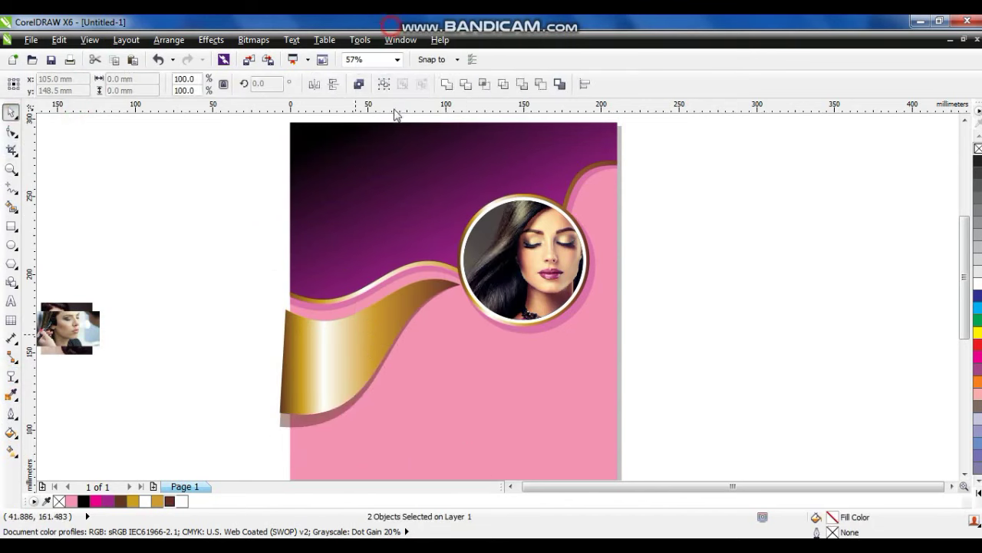
scroll(711, 278, "down", 1)
left_click(713, 305)
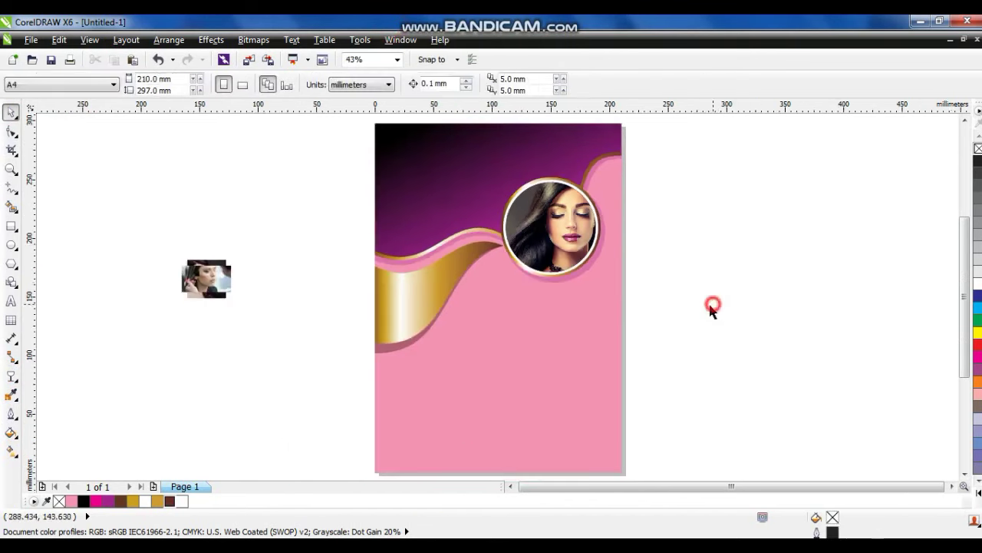
Step: Draw a circle about 81 mm in diameter overlapping the page's left edge
left_click(273, 315)
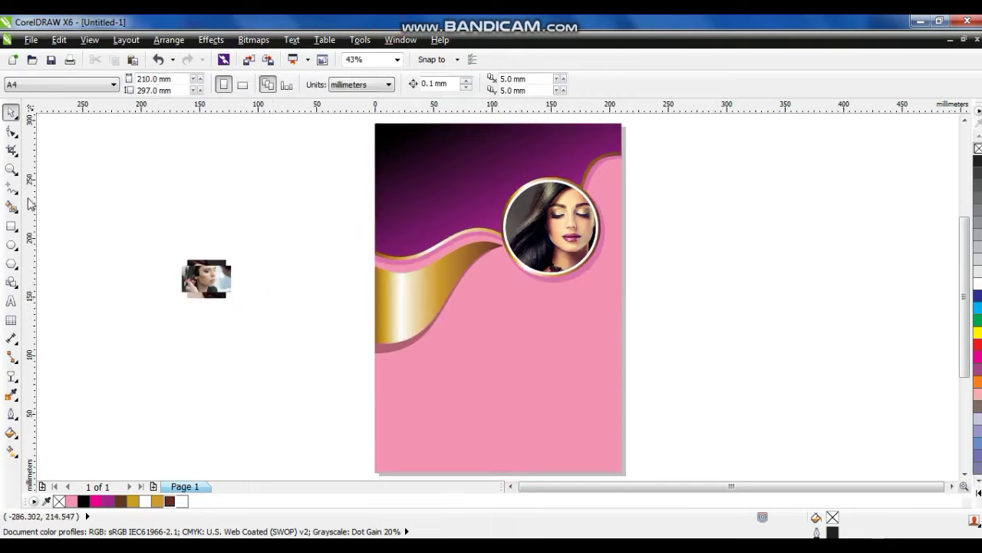
left_click(11, 168)
left_click_drag(701, 344, 363, 120)
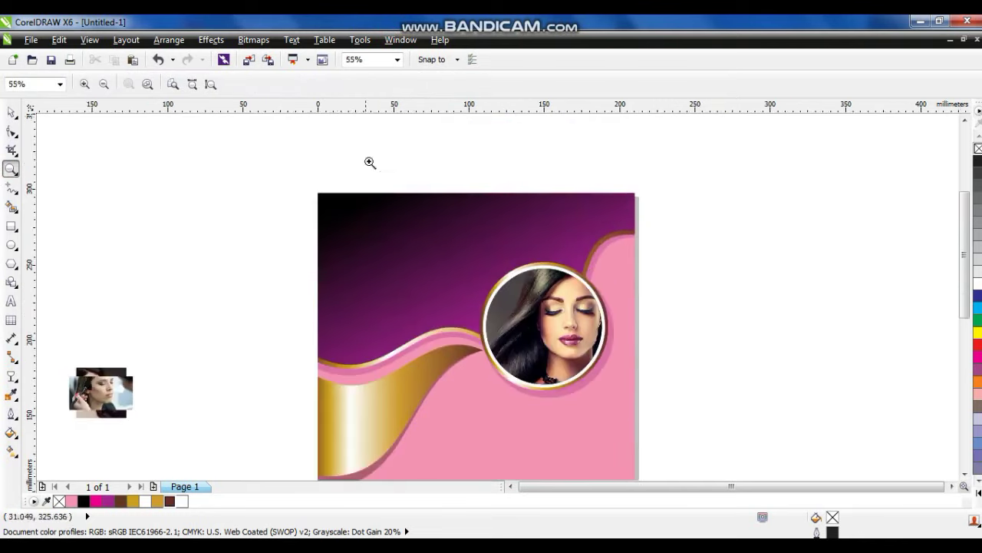
left_click_drag(241, 169, 709, 416)
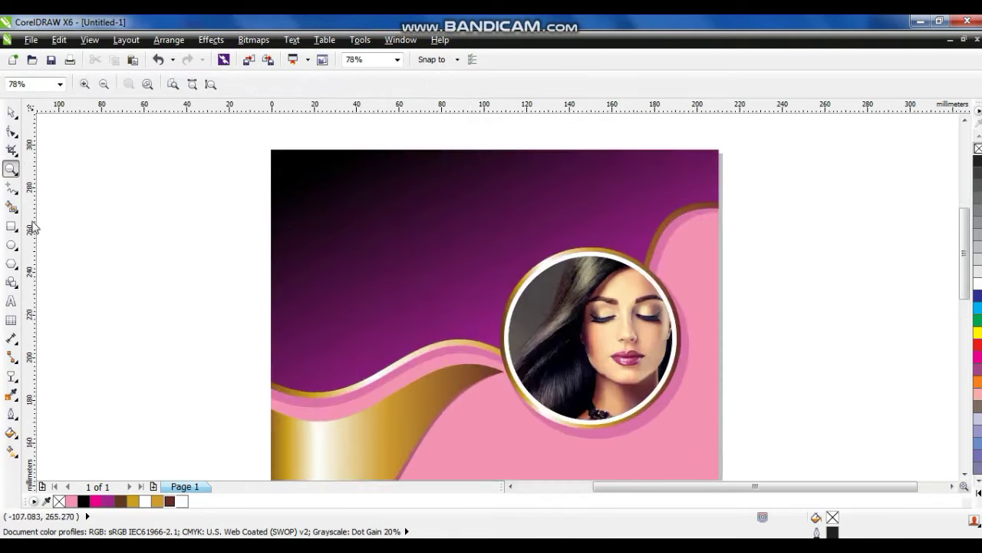
left_click(6, 244)
left_click_drag(130, 196, 311, 376)
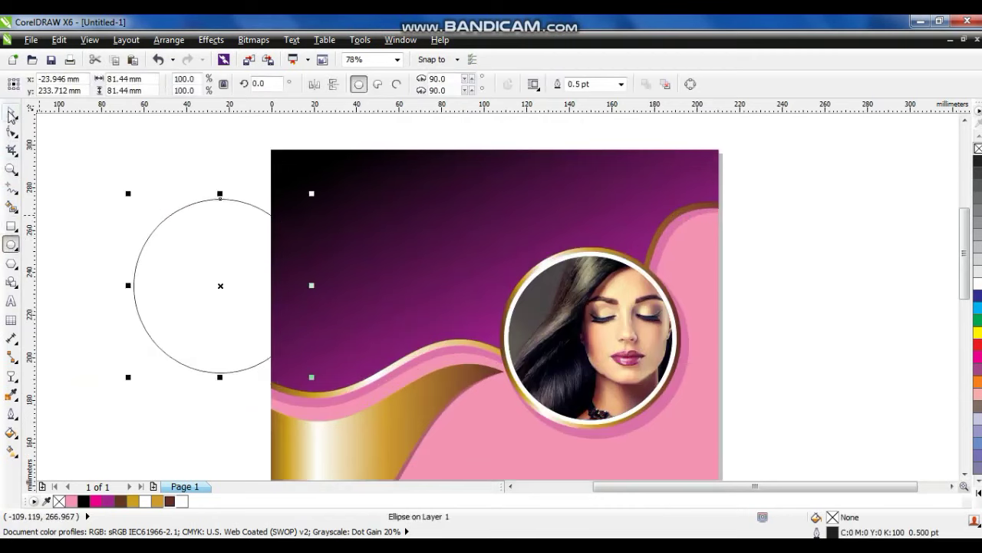
key("space")
Step: Create a slightly smaller concentric copy of the circle and combine the two circles into a thin ring
left_click_drag(311, 194, 311, 199)
right_click(310, 199)
left_click(244, 204)
left_click(244, 202)
left_click(241, 205, "shift")
left_click(358, 85)
Step: Add a smaller concentric copy of the ring inside it and combine both rings into one curve
mouse_move(311, 194)
left_mouse_down()
mouse_move(313, 205)
mouse_move(305, 202)
left_mouse_up()
left_click_drag(113, 163, 361, 396)
key("shift+F2")
left_click(358, 84)
left_click(190, 216)
Step: Move the double ring onto the circular photo and enlarge it to about 104 mm so that it surrounds the photo frame
scroll(517, 313, "down", 3)
left_click_drag(507, 230, 852, 278)
key("shift+F2")
scroll(774, 269, "down", 1)
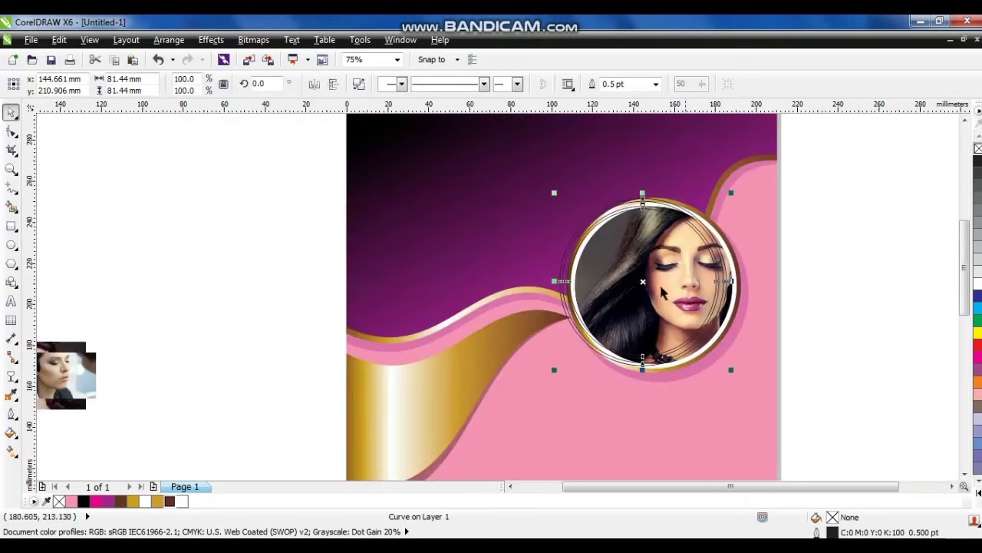
left_click_drag(730, 193, 754, 170)
left_click_drag(644, 281, 654, 283)
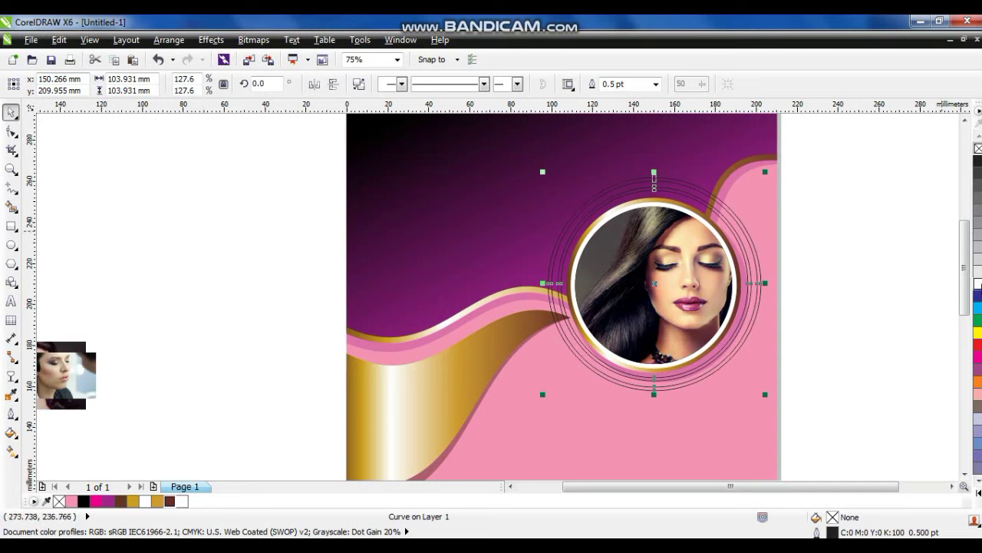
Step: Remove the double ring's outline and fill it with Blue Purple
left_click(977, 283)
right_click(977, 148)
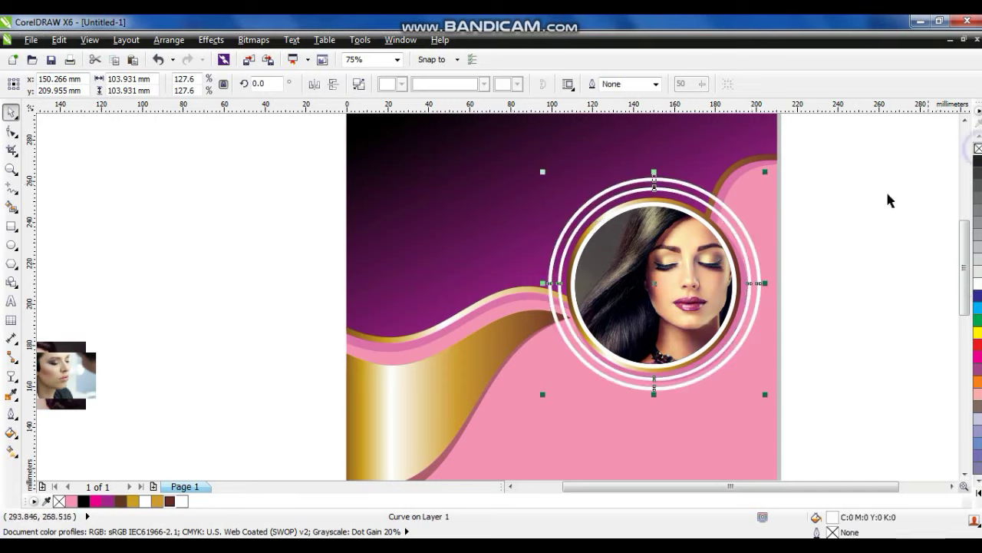
left_click(887, 270)
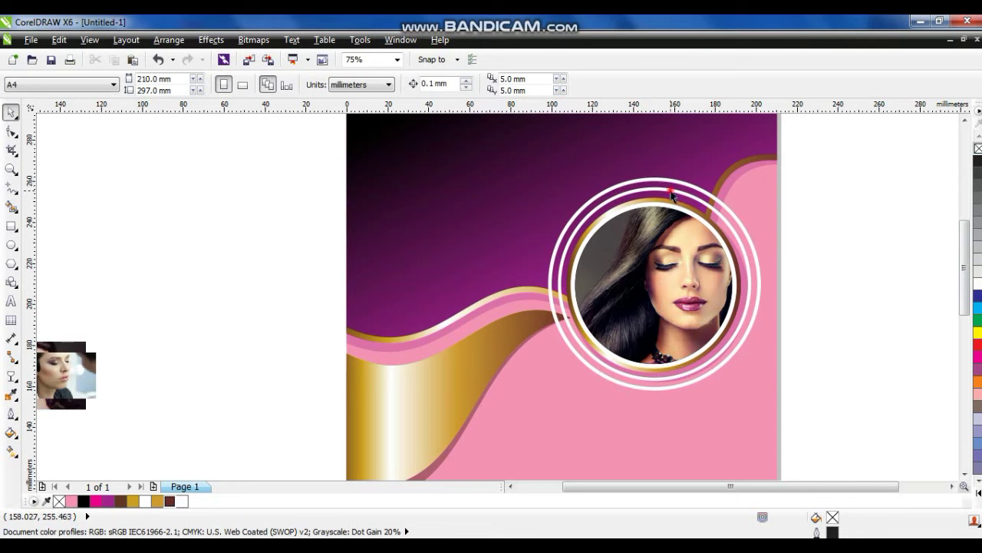
left_click(672, 195)
left_click(107, 501)
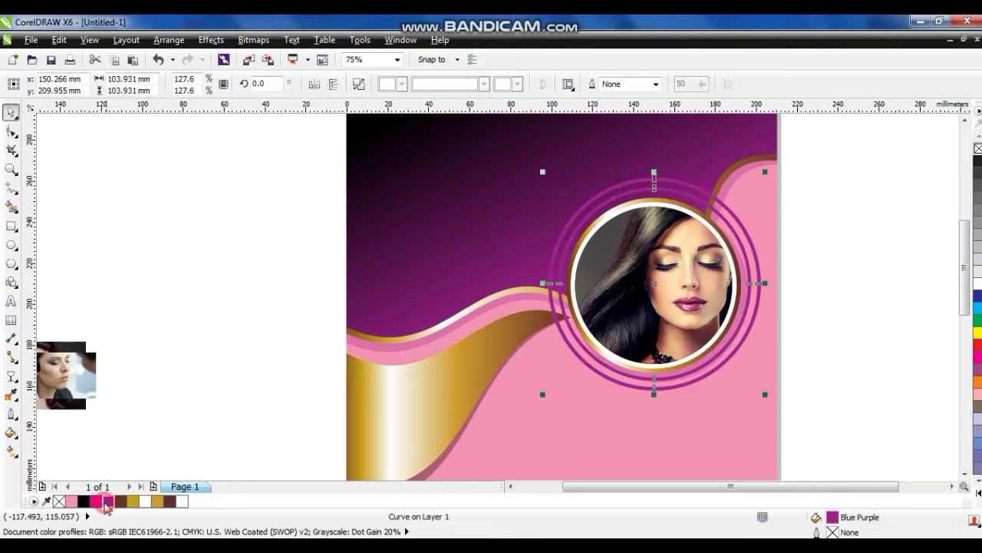
Step: PowerClip the purple double ring inside the pink page rectangle
scroll(748, 442, "down", 2)
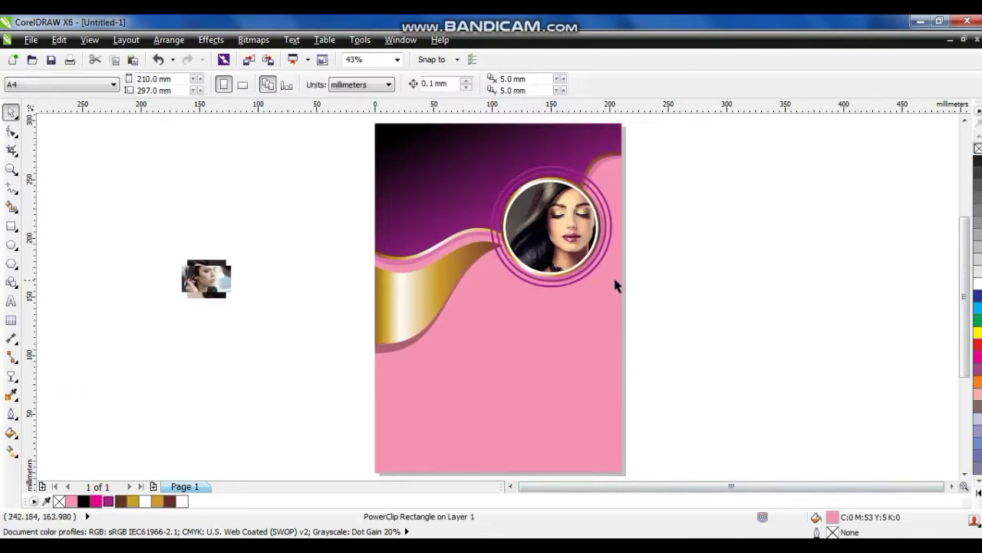
right_click(587, 277)
left_click(646, 24)
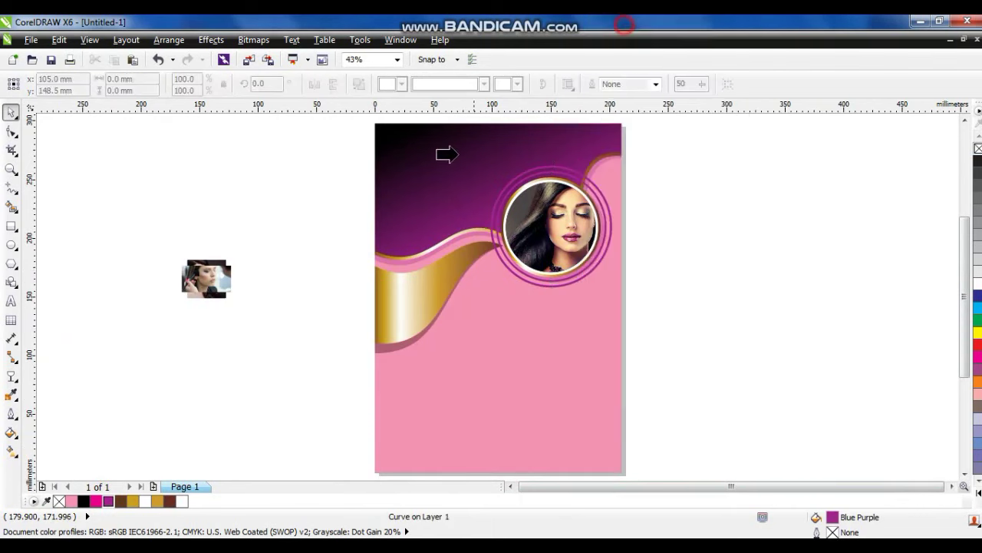
left_click(494, 292)
Step: Open the page rectangle's PowerClip contents and copy the fill of the gold wavy shape onto the double ring
right_click(457, 295)
left_click(506, 77)
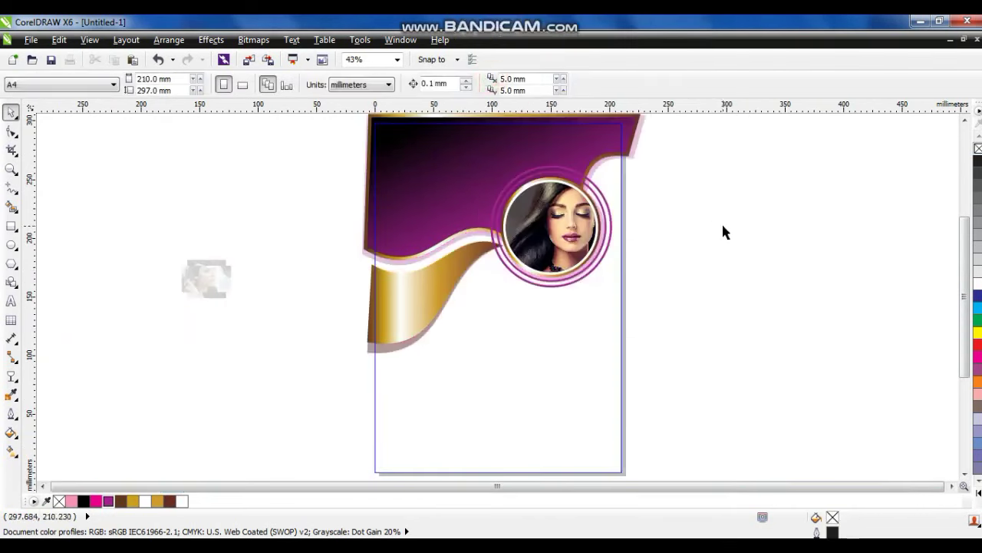
left_click(585, 179)
key("shift+F2")
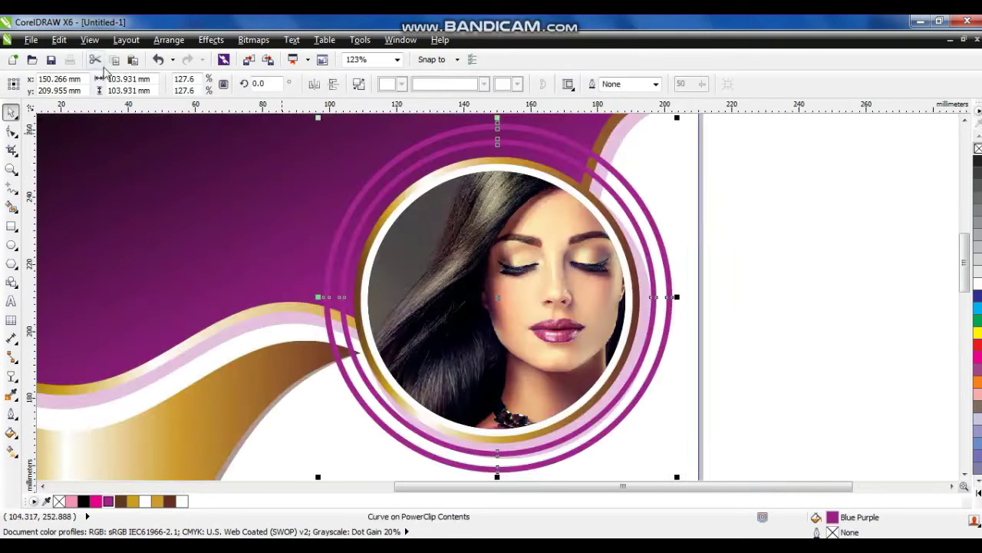
left_click(59, 40)
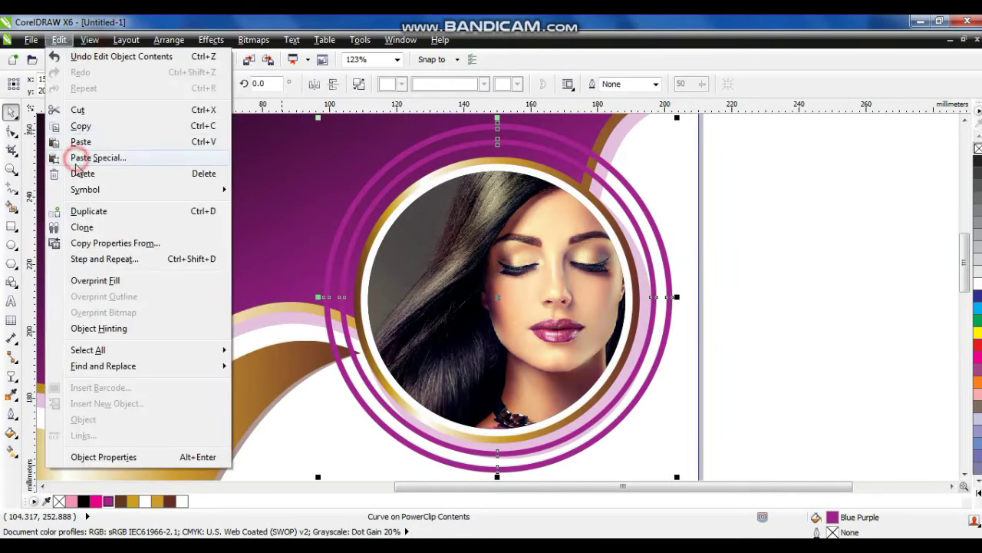
left_click(115, 243)
left_click(527, 315)
left_click(255, 372)
left_click(798, 286)
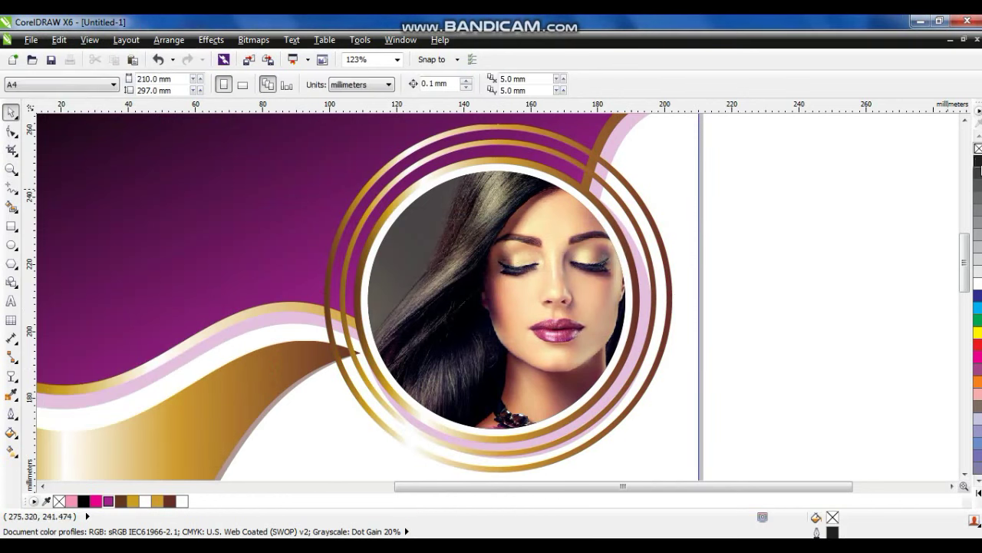
Step: Align the double ring horizontally and vertically to the center of the circular photo
left_click(630, 223)
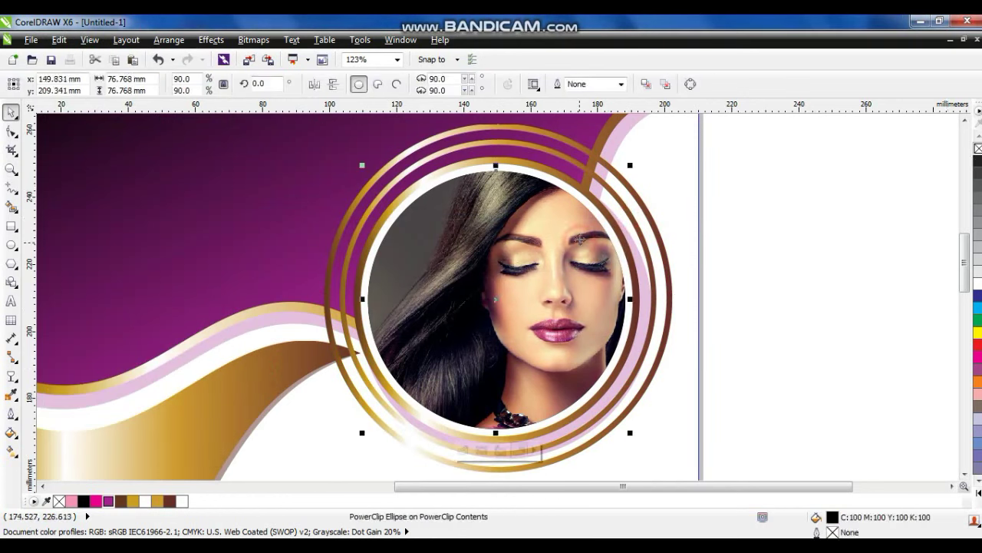
left_click(603, 187)
left_click(563, 222, "shift")
key("c")
key("e")
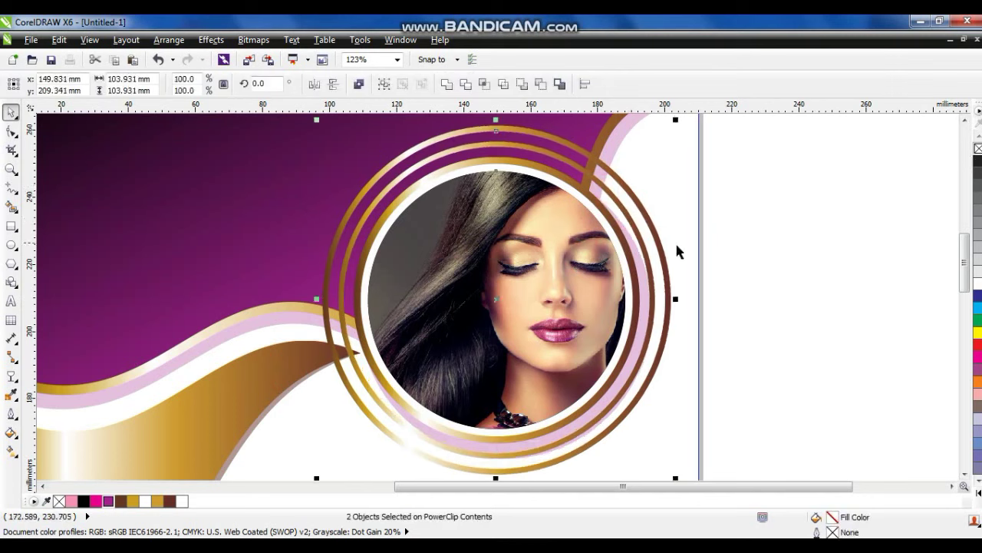
left_click(741, 253)
Step: Draw a closed polygon about 154 mm wide enclosing the rings except for their upper-left arc
left_click(11, 188)
left_click(300, 222)
left_click(396, 257)
left_click(395, 258)
double_click(580, 209)
double_click(632, 155)
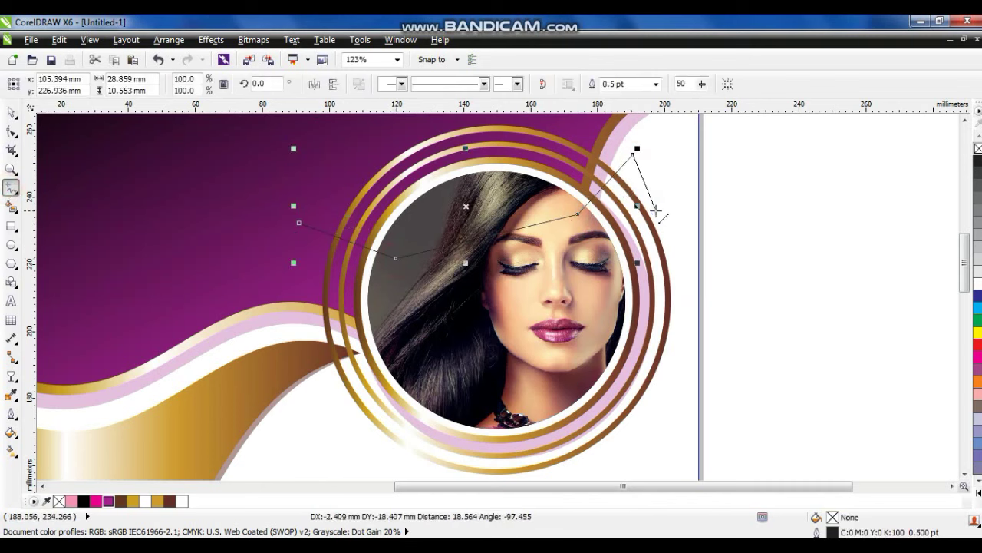
left_click(656, 209)
key("ctrl+z")
double_click(553, 190)
left_click(590, 129)
double_click(778, 221)
double_click(713, 423)
left_click(576, 462)
double_click(386, 445)
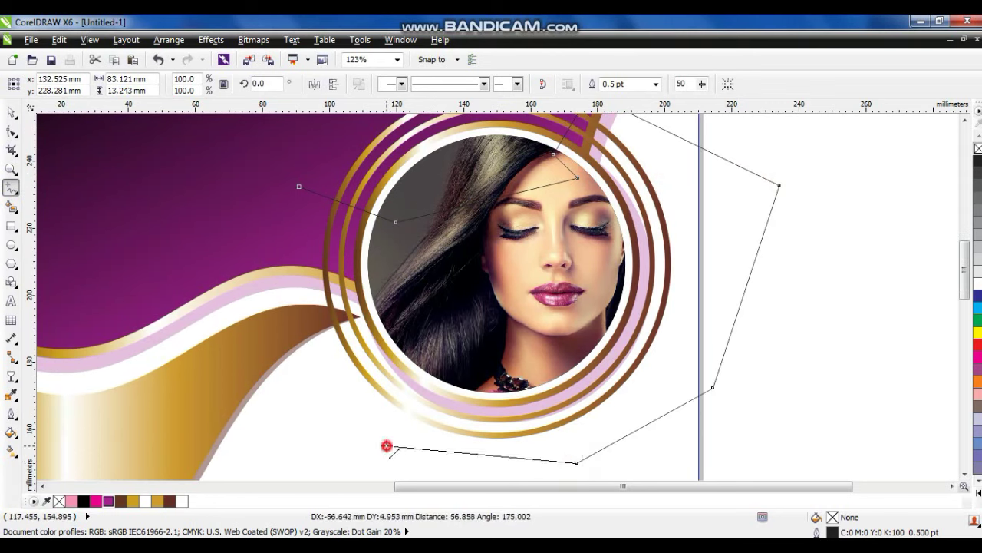
double_click(264, 290)
left_click(301, 188)
Step: Trim the double ring with the polygon and delete the polygon, leaving only gold arcs above the photo
key("space")
left_click(359, 157, "shift")
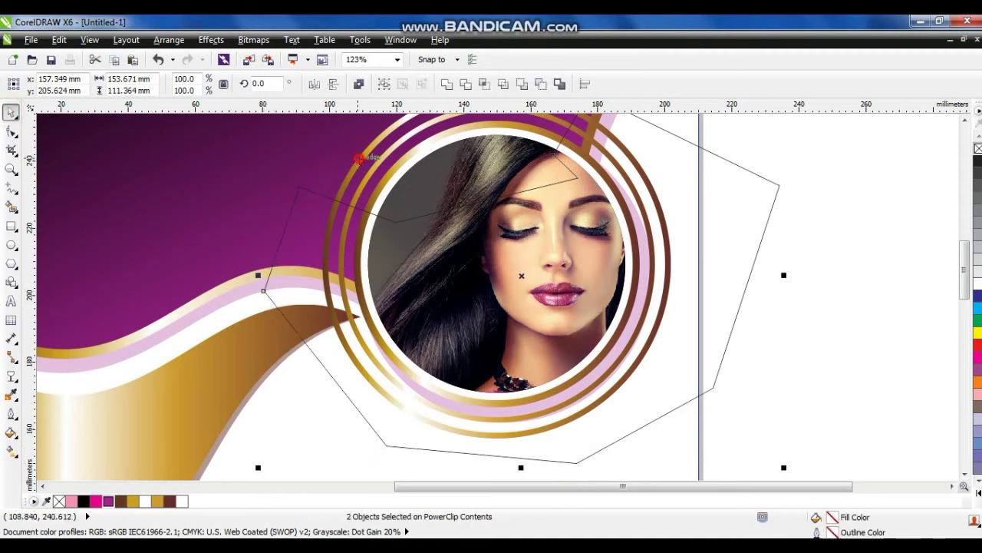
left_click(465, 84)
left_click(313, 194)
key("Delete")
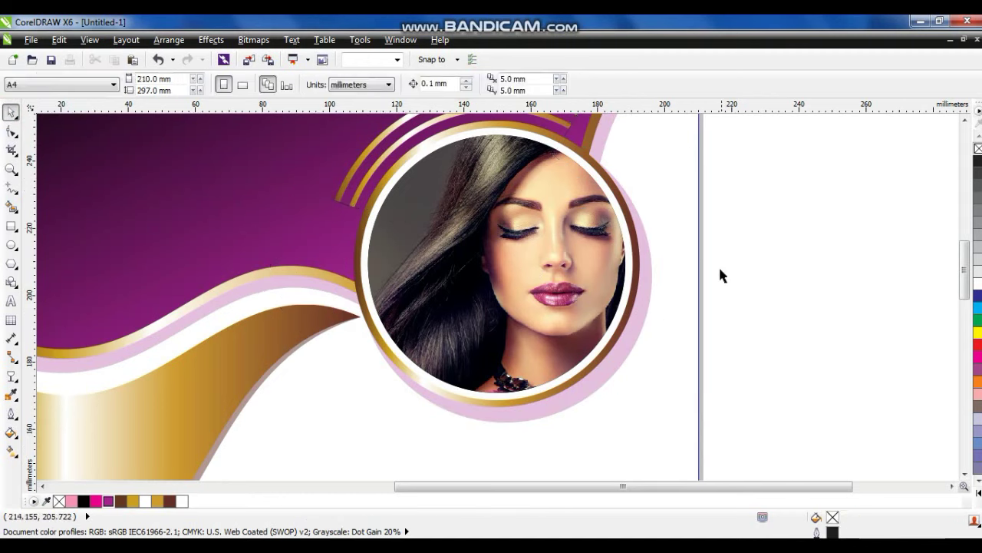
Step: Finish editing the page rectangle's PowerClip contents
left_click(601, 259)
key("shift+F2")
key("Escape")
scroll(694, 282, "down", 2)
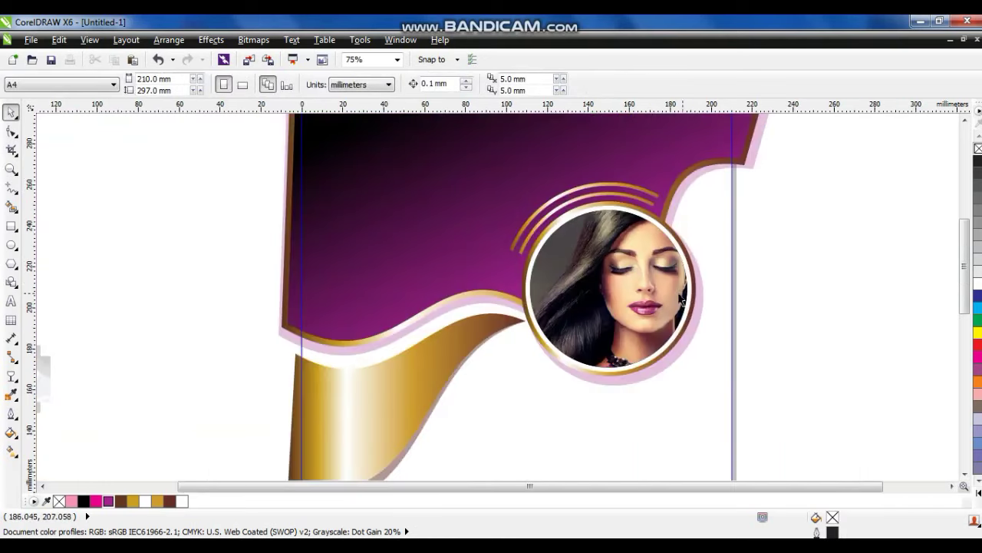
right_click(629, 264)
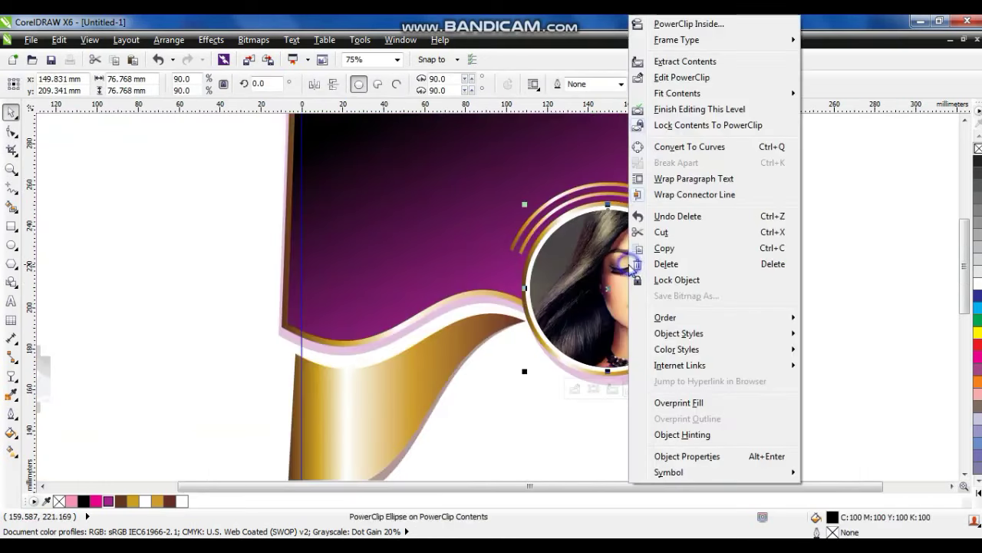
left_click(662, 110)
left_click(729, 221)
scroll(740, 261, "down", 2)
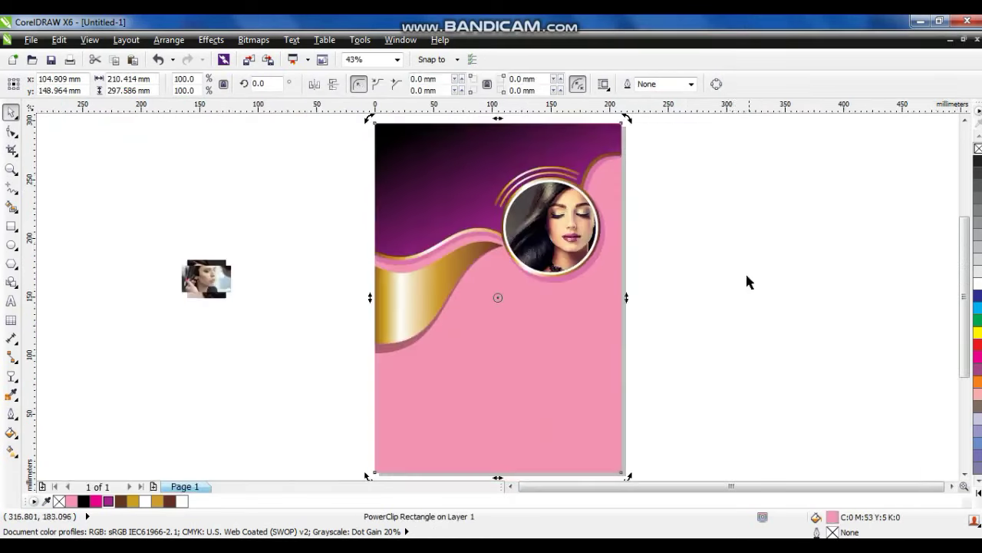
left_click(736, 292)
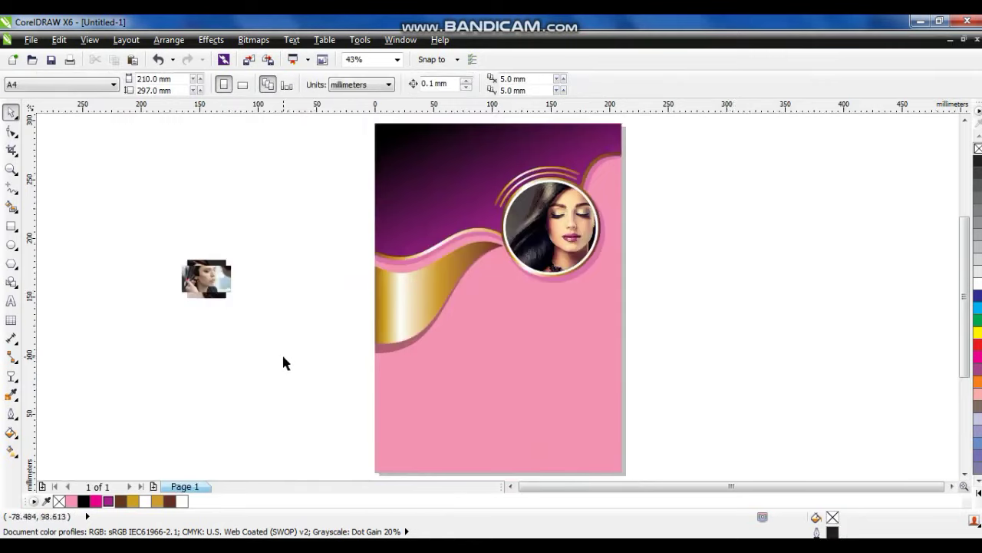
left_click(11, 246)
left_click_drag(526, 344, 588, 412)
left_click(11, 113)
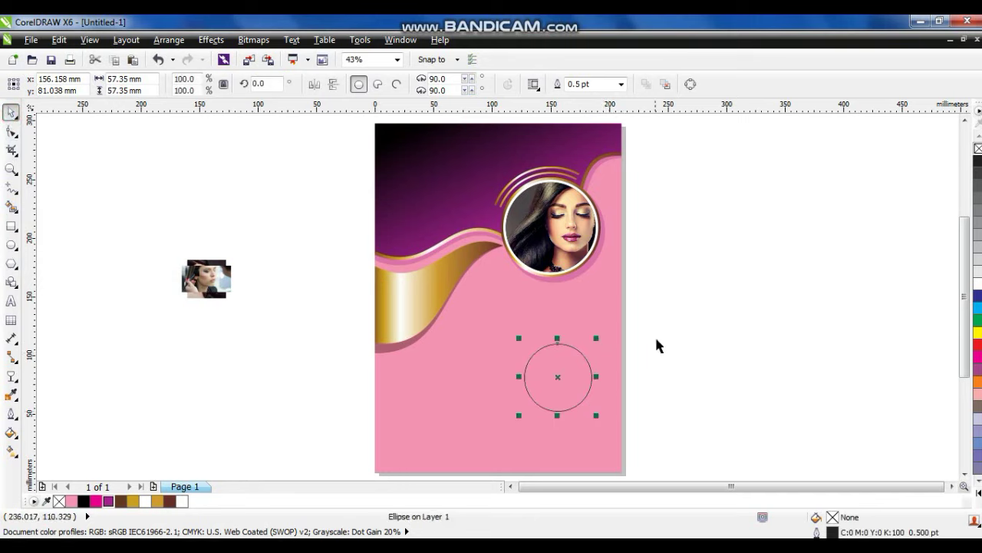
key("ctrl+z")
Step: Edit the page rectangle's PowerClip contents, duplicate the gold-ringed circular photo straight below the original, and remove the copy's shadow
right_click(580, 257)
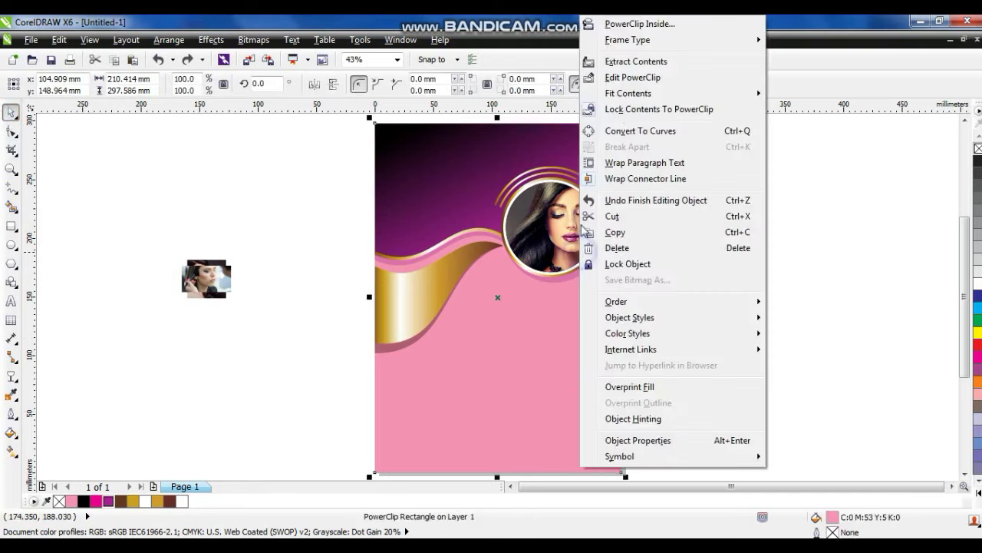
left_click(618, 77)
left_click_drag(693, 160, 482, 294)
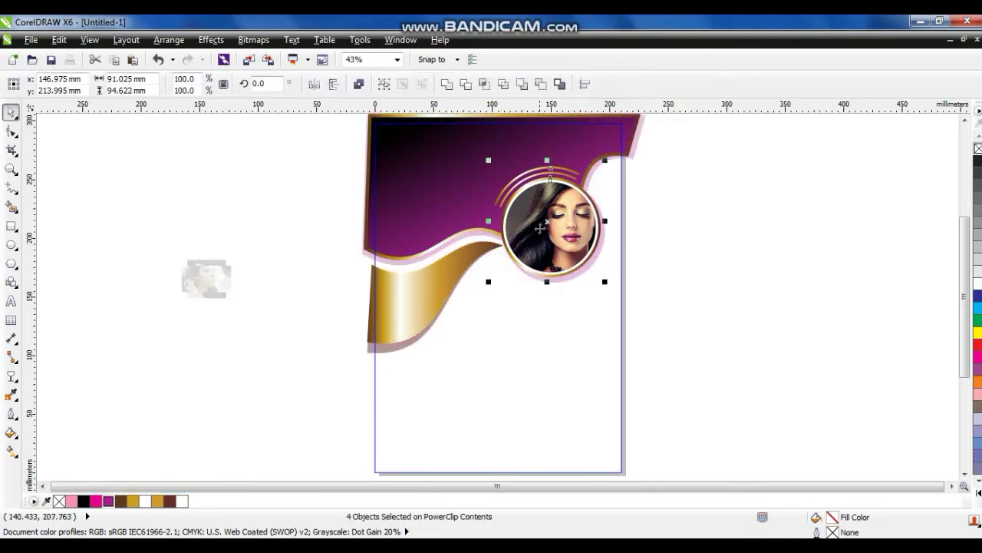
left_click_drag(540, 227, 539, 382)
right_click(538, 382)
left_click_drag(672, 303, 440, 448)
key("Delete")
Step: Scale the duplicated ringed photo down to about 60 mm and position it near the page's right edge
left_click_drag(548, 381, 560, 380)
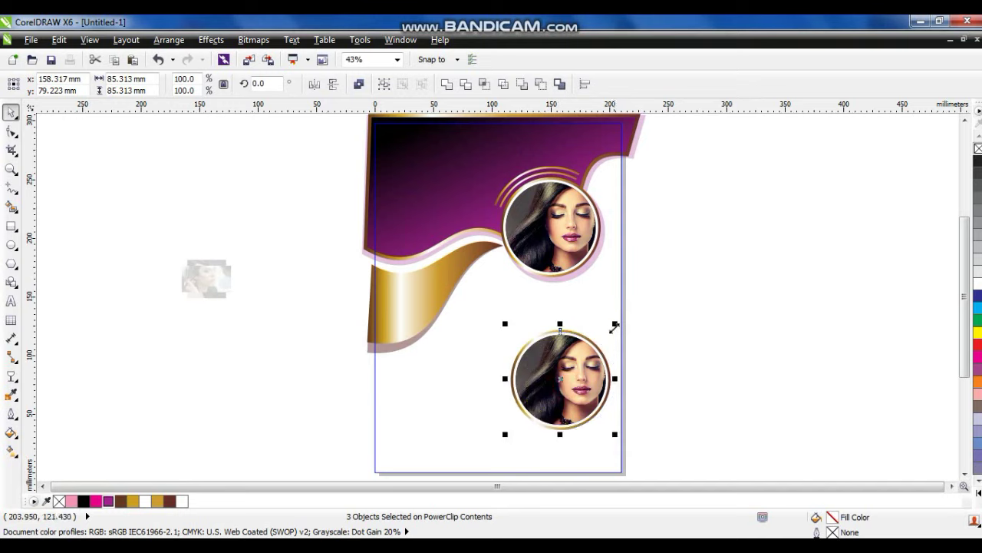
left_click_drag(613, 328, 605, 340)
left_click_drag(565, 389, 574, 389)
Step: Copy the small ringed photo twice leftward to form an evenly spaced row of three, and shift the row slightly right
left_click_drag(612, 424, 496, 391)
key("ctrl+r")
left_click_drag(673, 318, 351, 432)
left_click_drag(512, 388, 519, 388)
left_click(503, 380)
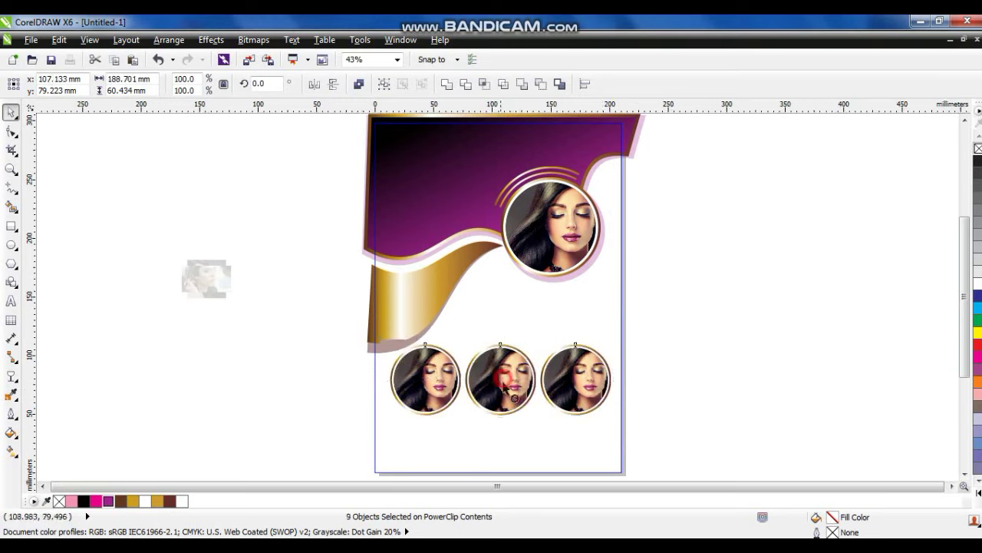
left_click(243, 376)
left_click(243, 376)
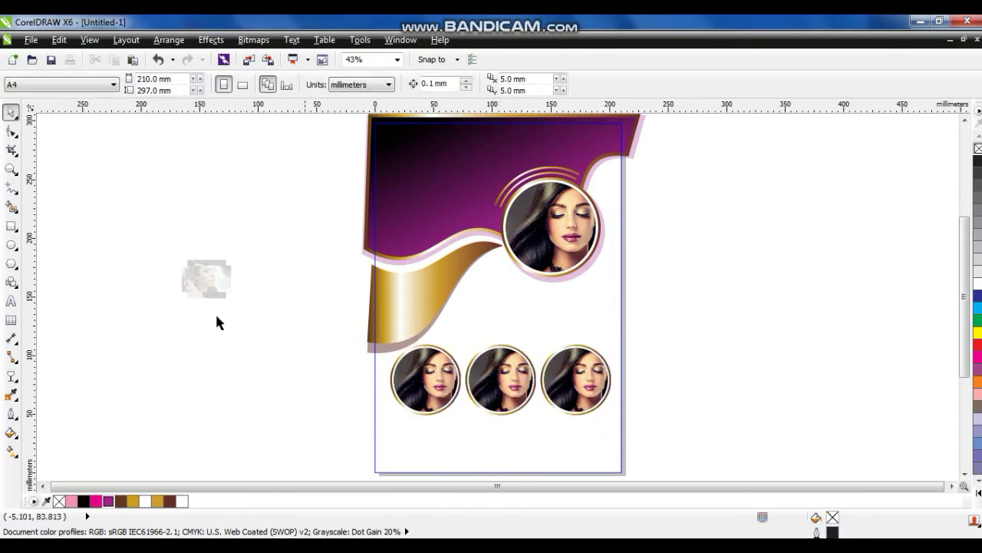
Step: Finish editing the PowerClip level that holds the row of three ringed photos
left_click(423, 376)
right_click(424, 376)
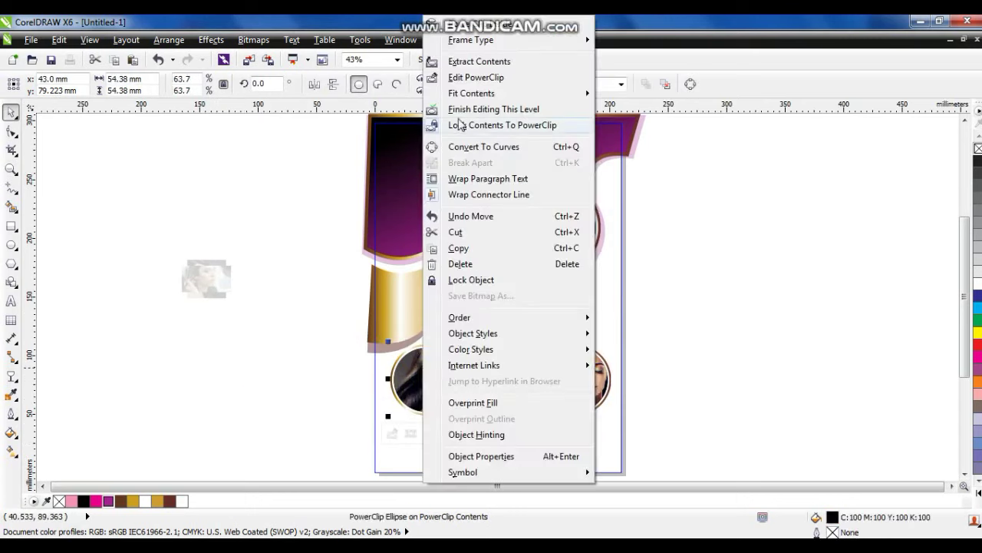
left_click(458, 111)
left_click(318, 280)
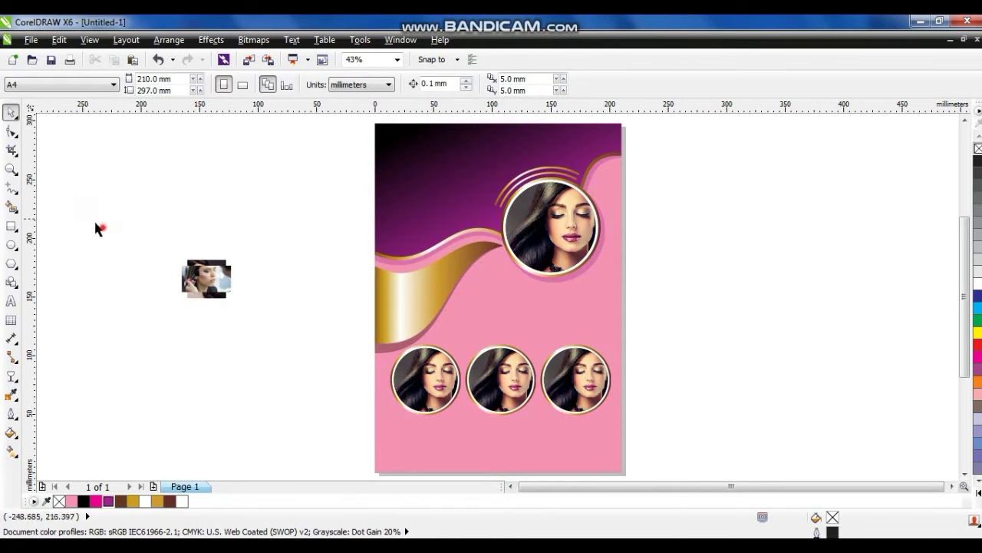
Step: PowerClip the three loose photos beside the page inside the pink page rectangle
left_click_drag(95, 224, 285, 346)
right_click(217, 279)
left_click(293, 24)
left_click(528, 318)
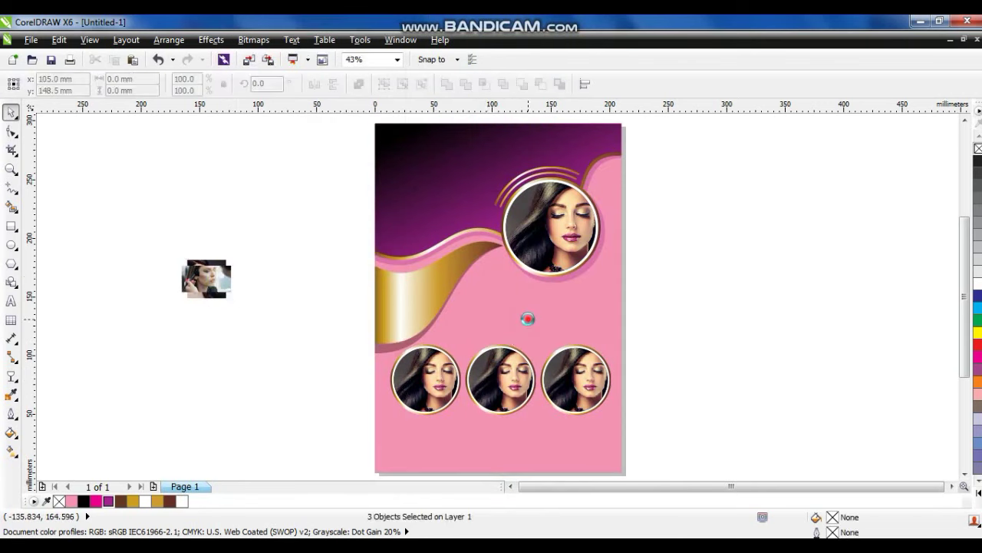
Step: Edit the page rectangle's PowerClip contents and spread the three stacked photos apart, with the red-lipped portrait beside the page's left edge
left_click(528, 319)
right_click(528, 319)
mouse_move(559, 93)
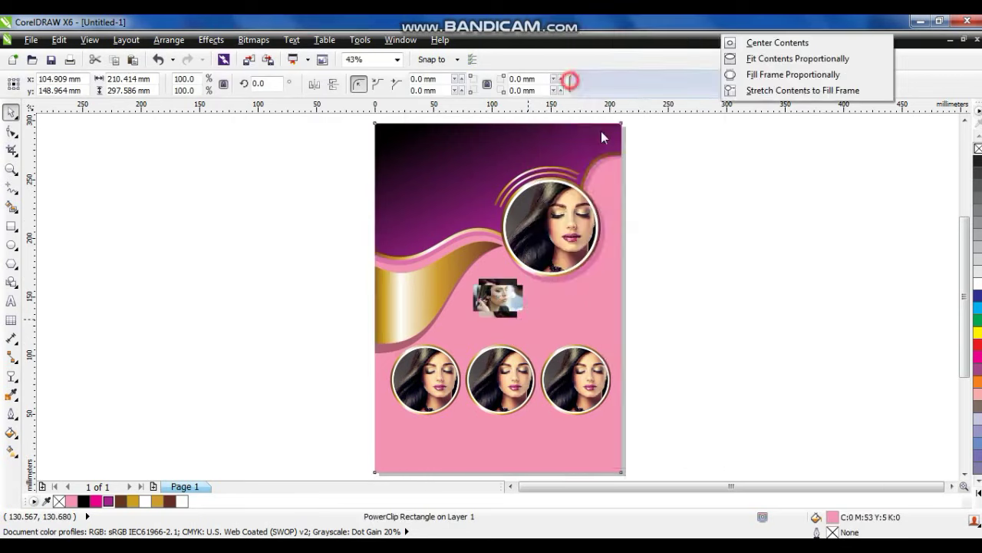
left_click(758, 324)
left_click(601, 394)
left_click_drag(508, 306, 368, 400)
Step: Enlarge the dark-background portrait to 56.5 mm square and PowerClip it inside the middle small circle
left_click(497, 298)
left_click_drag(517, 317, 544, 345)
right_click(510, 316)
left_click(569, 24)
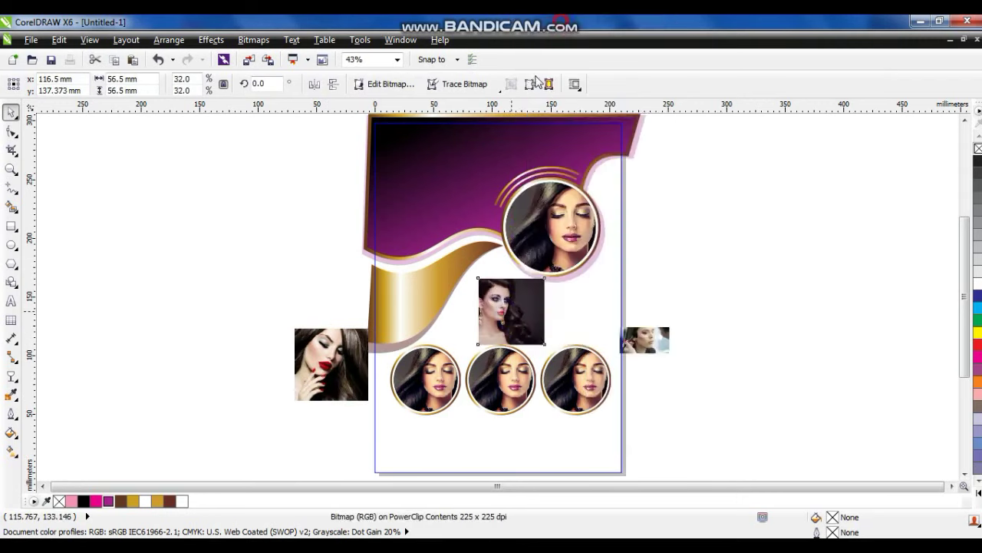
left_click(485, 371)
left_click_drag(486, 370, 487, 370)
Step: PowerClip the makeup-application photo inside the right small circle
right_click(633, 343)
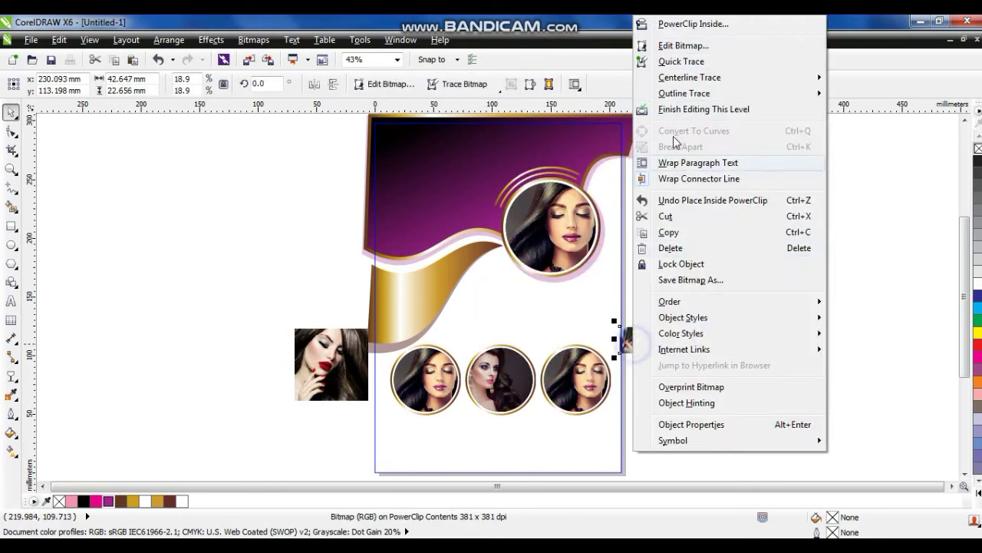
left_click(649, 24)
left_click(581, 383)
Step: PowerClip the red-lipped portrait inside the left small circle
left_click(358, 371)
right_click(357, 372)
left_click(415, 24)
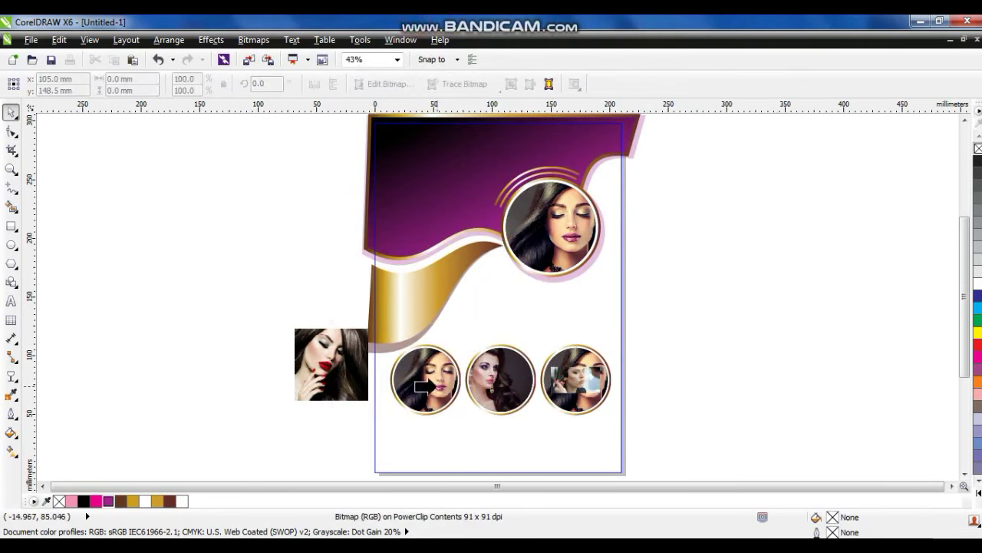
left_click(428, 380)
right_click(436, 384)
key("Escape")
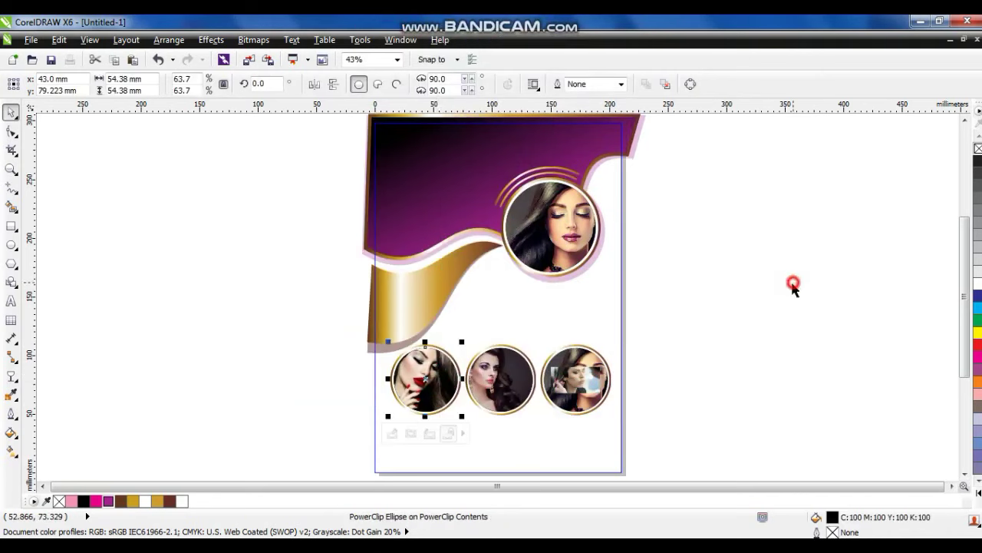
Step: Edit the right small circle's contents, deleting the old portrait and enlarging the makeup photo to about 106 mm wide to fill the circle
left_click(592, 386)
right_click(595, 384)
left_click(631, 77)
left_click(604, 352)
key("Delete")
left_click(596, 393)
left_click_drag(606, 407, 637, 418)
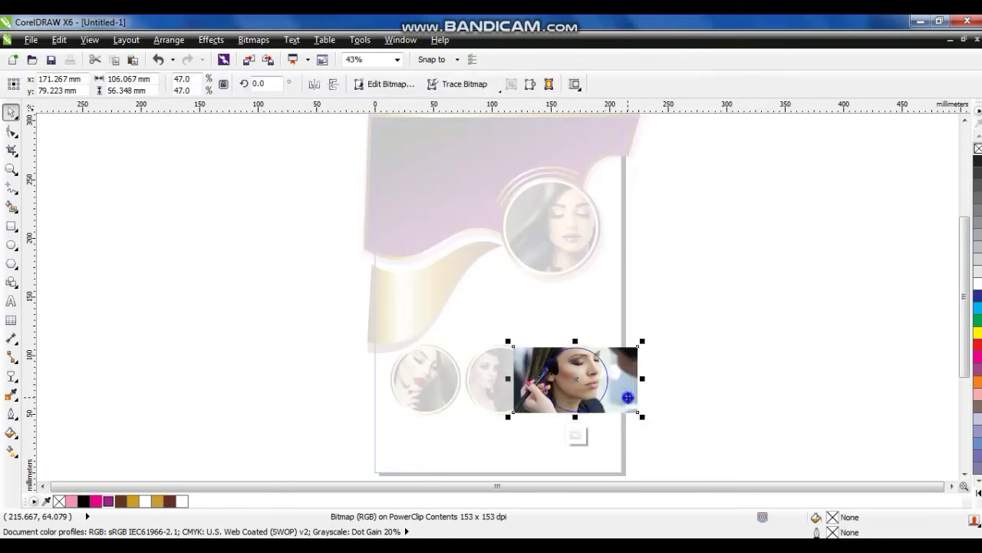
right_click(623, 393)
left_click(656, 115)
left_click(688, 274)
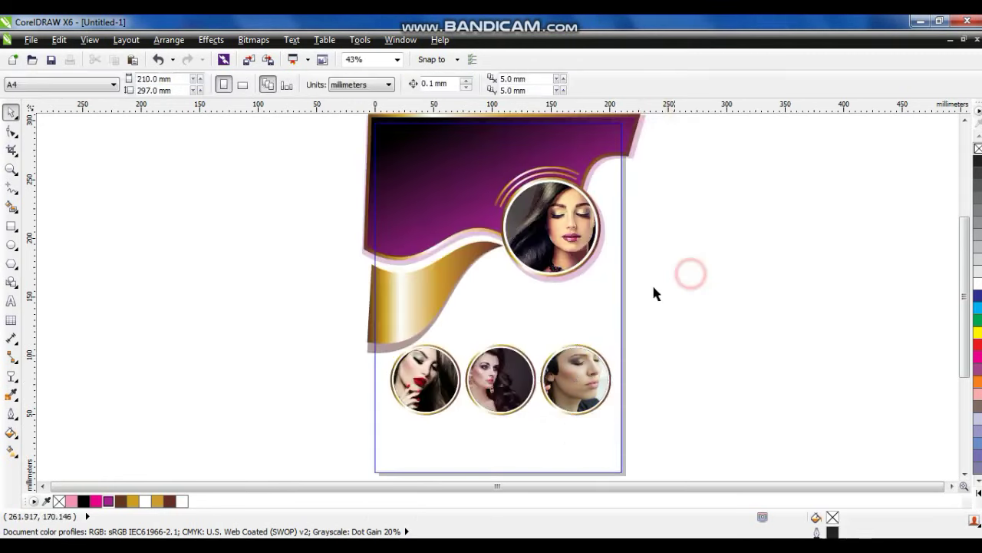
Step: Finish editing the page rectangle's PowerClip contents after replacing the three small photos
right_click(561, 192)
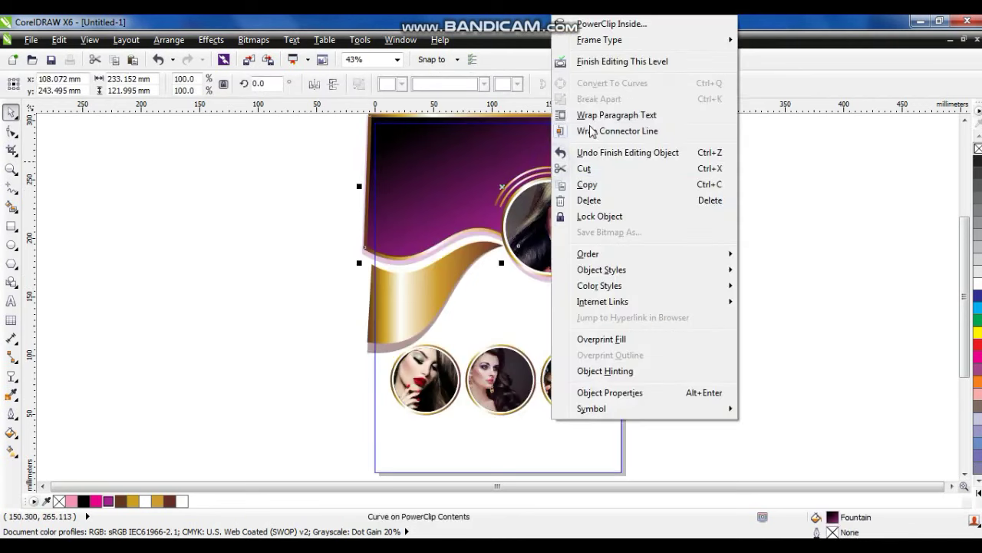
left_click(589, 62)
left_click(702, 247)
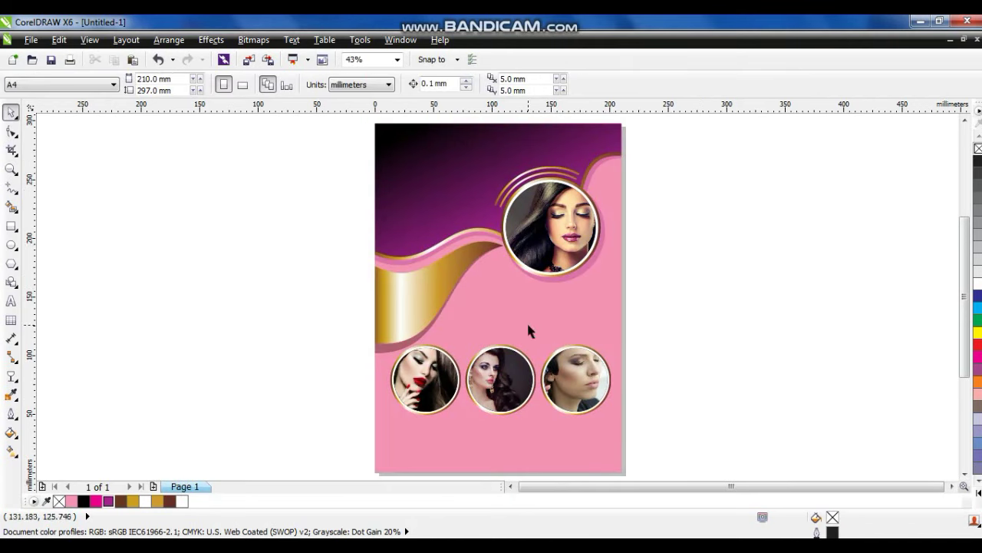
Step: Draw a full-width rectangle about 26 mm tall along the page bottom, filled Blue Purple with no outline
left_click(13, 227)
left_click_drag(374, 468, 623, 441)
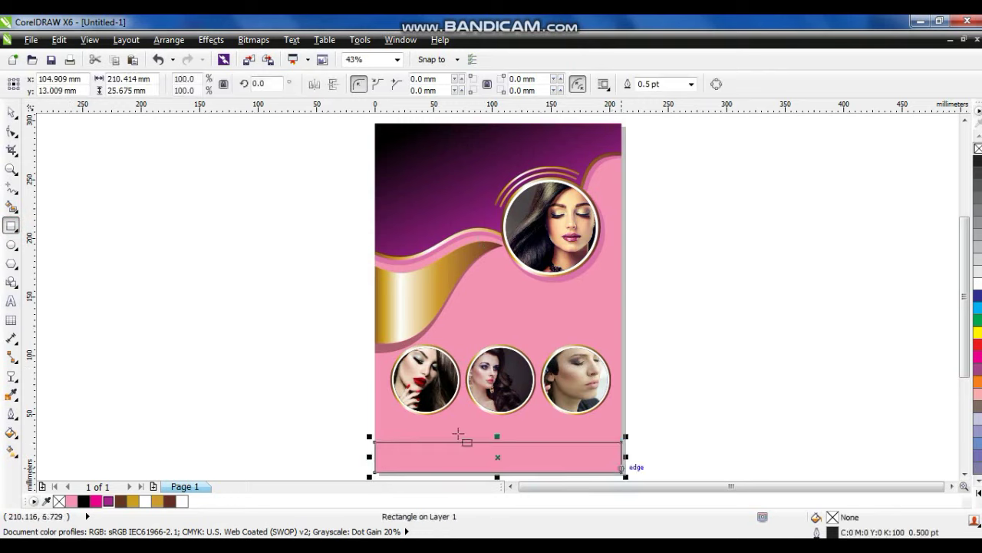
left_click(11, 112)
left_click(108, 500)
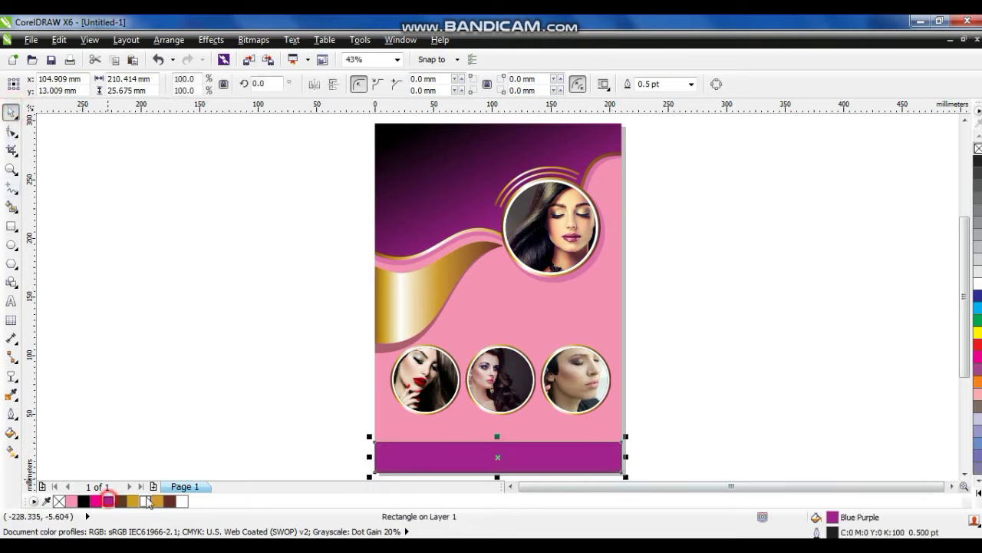
right_click(978, 147)
Step: Mirror a copy of the purple bar upward as a strip about 6 mm tall and fill it dark brown #662D29
left_click_drag(498, 476, 498, 435)
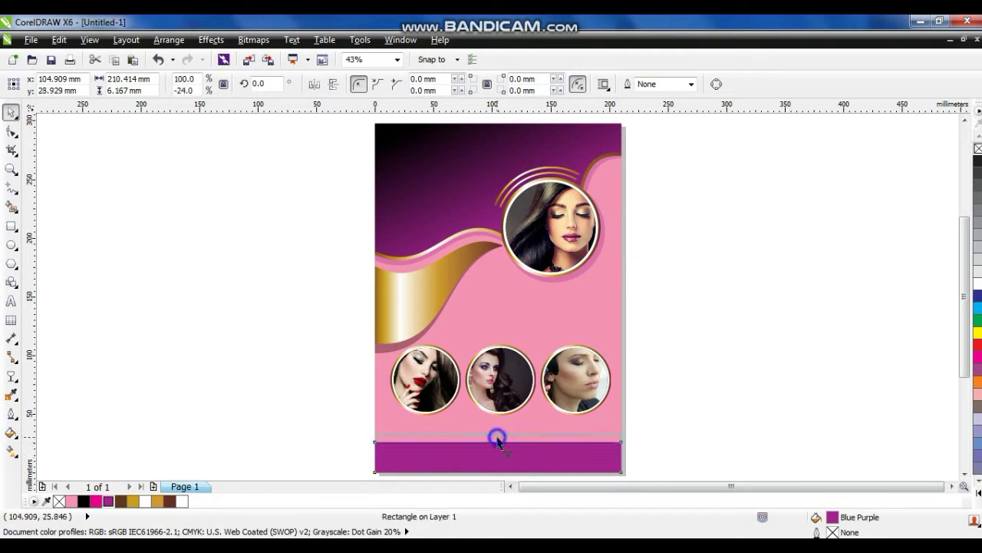
left_click(154, 502)
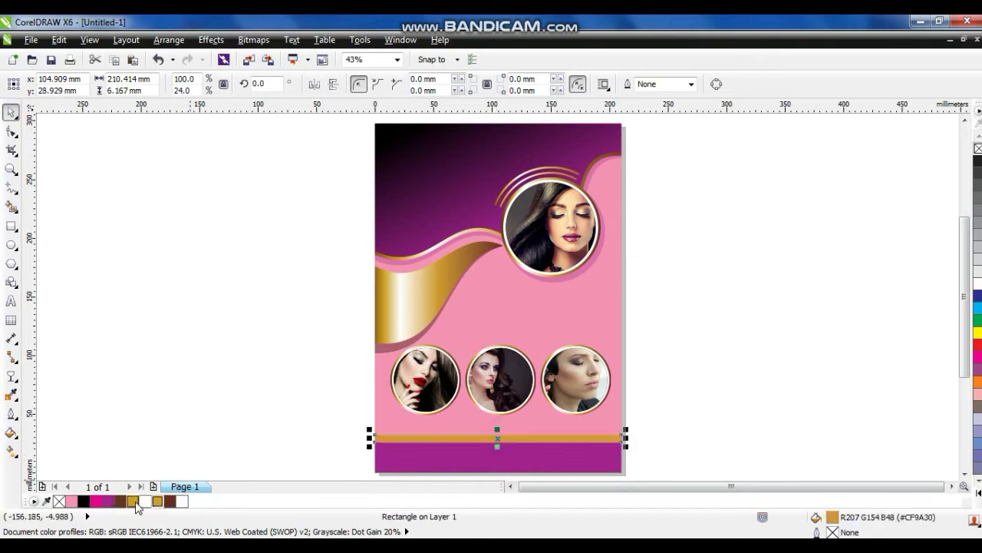
left_click(157, 501)
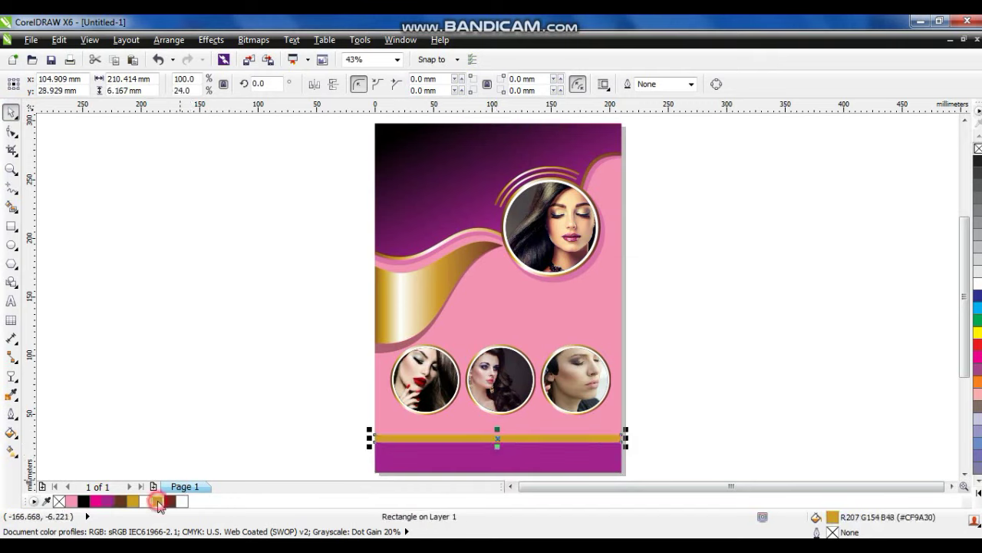
left_click(170, 501)
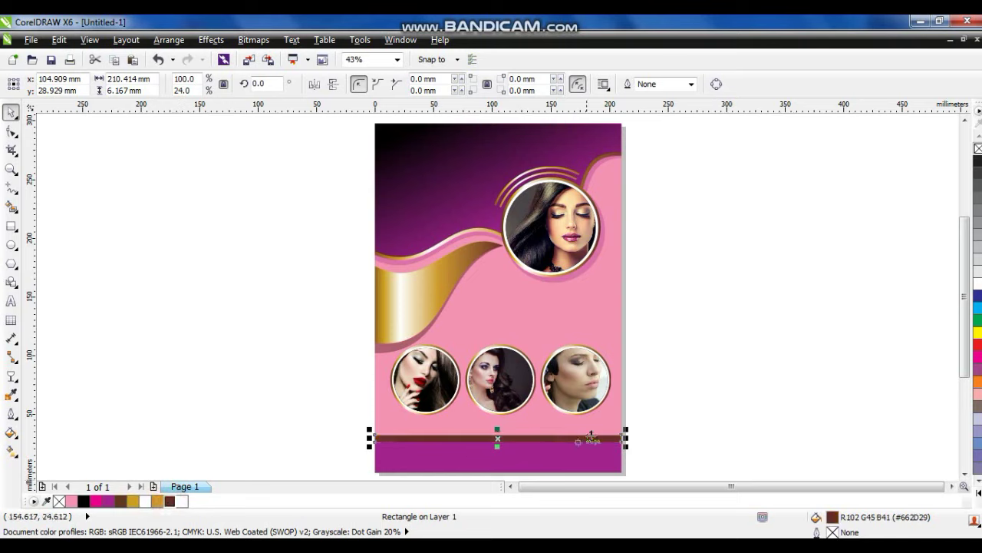
Step: Apply a horizontal linear fountain fill to the thin strip, dark brown at both ends with a gold node near the middle
key("g")
left_click_drag(440, 442, 562, 443)
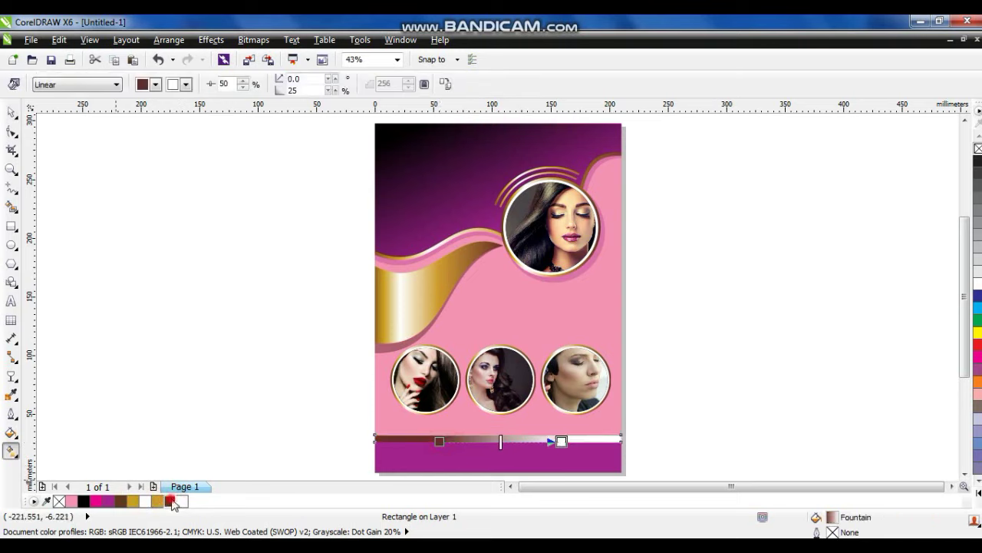
left_click(171, 501)
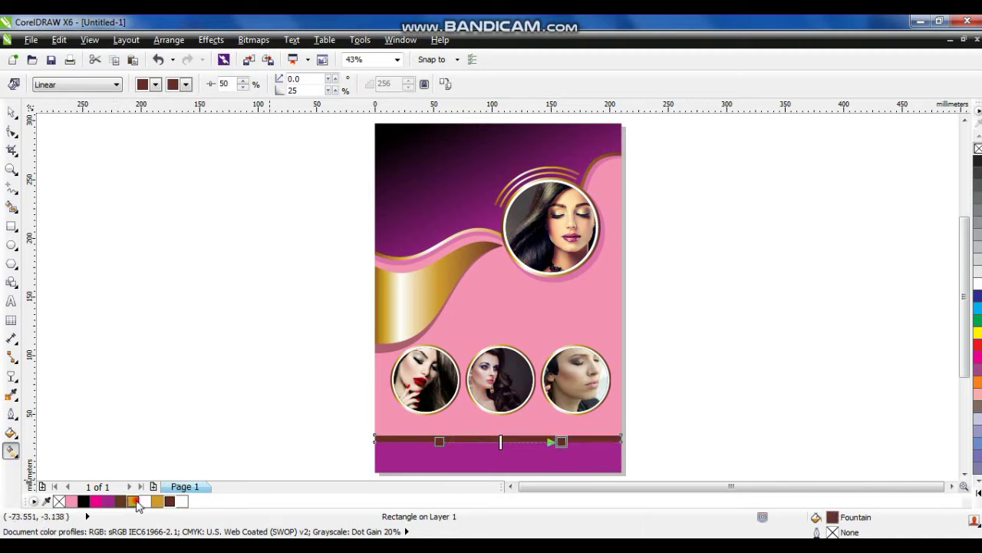
left_click_drag(496, 448, 492, 443)
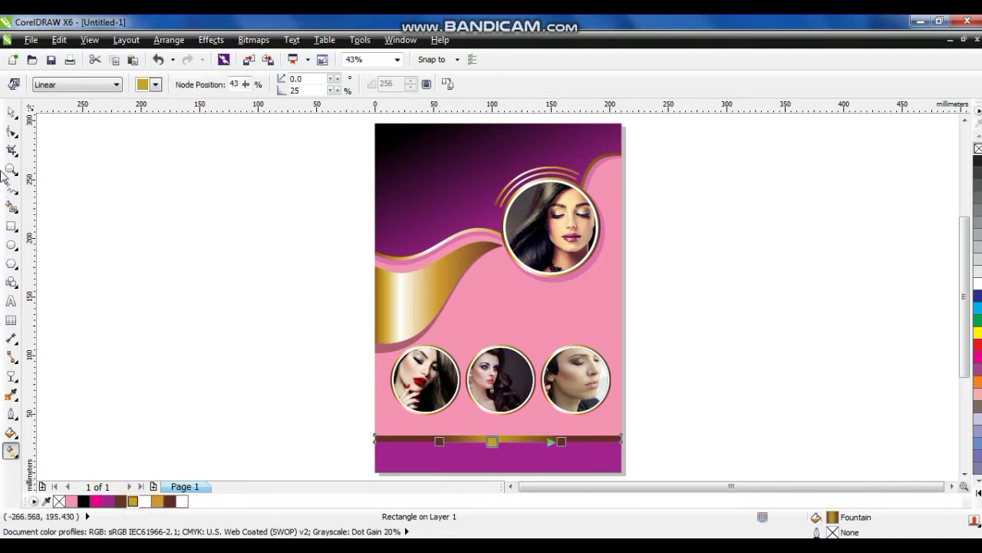
left_click(8, 114)
left_click(175, 340)
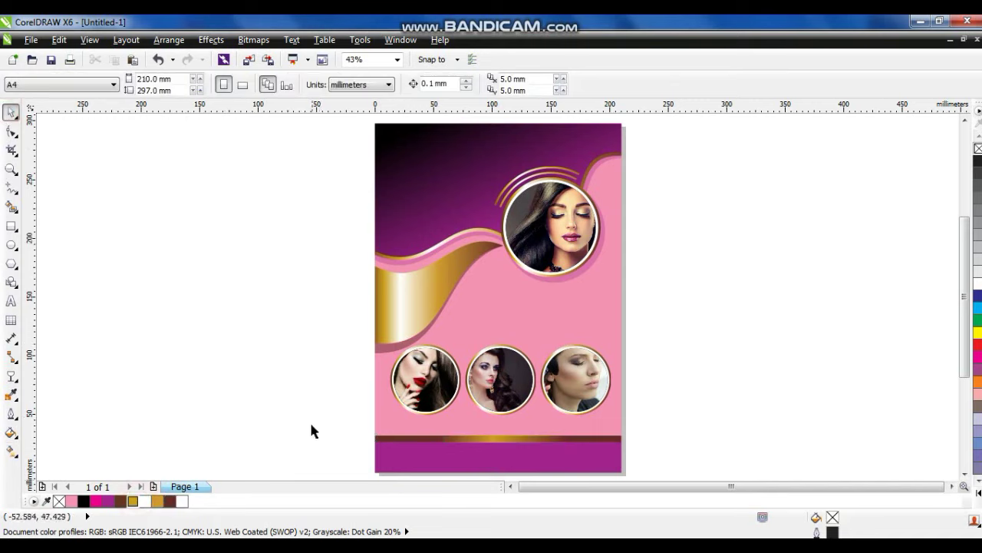
Step: Add the artistic text "Saba" in the empty area left of the page
left_click(10, 302)
left_click(128, 300)
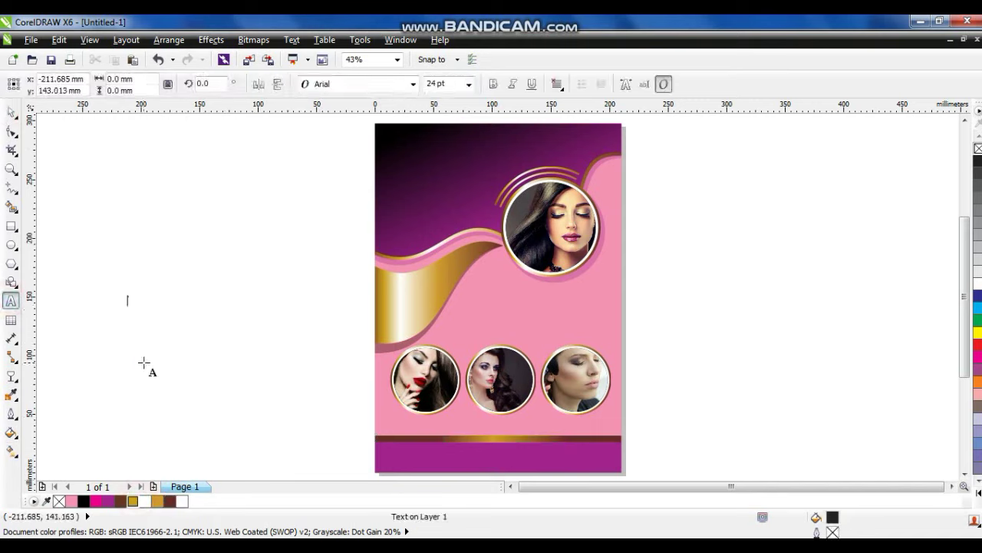
type("Saba")
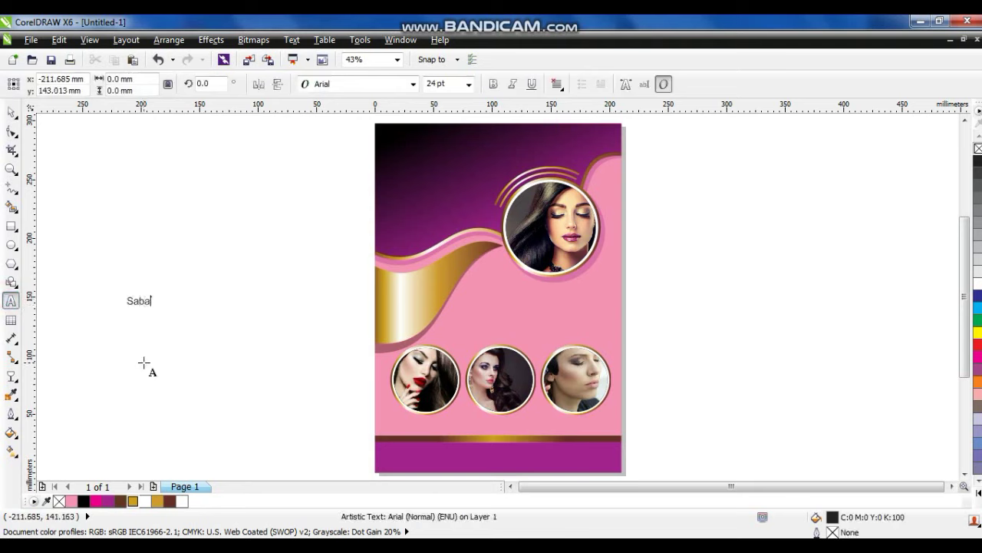
left_click(11, 112)
Step: Set the font of the "Saba" text to Camberic
left_click(412, 84)
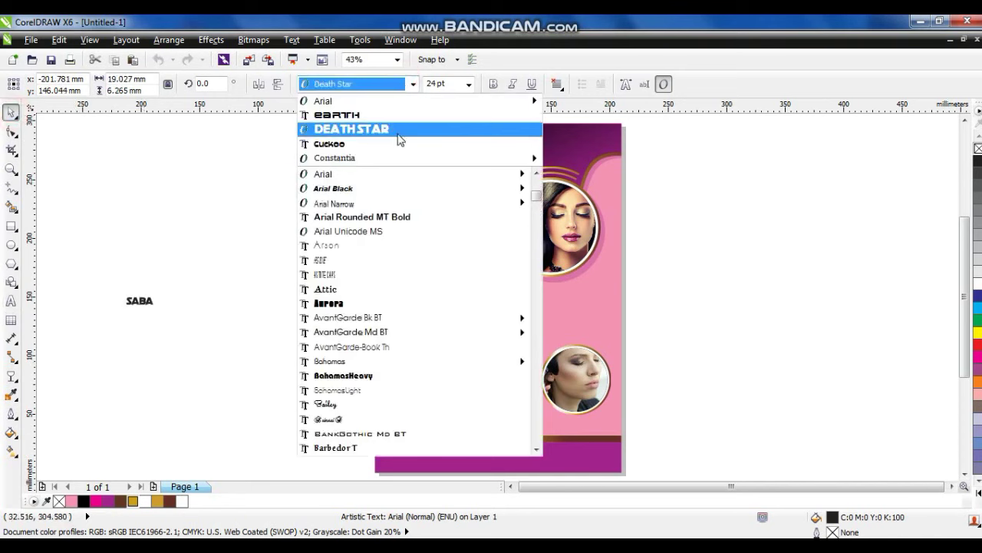
left_click(535, 284)
left_click(535, 284)
left_click(536, 285)
left_click(535, 285)
left_click(535, 284)
left_click(536, 321)
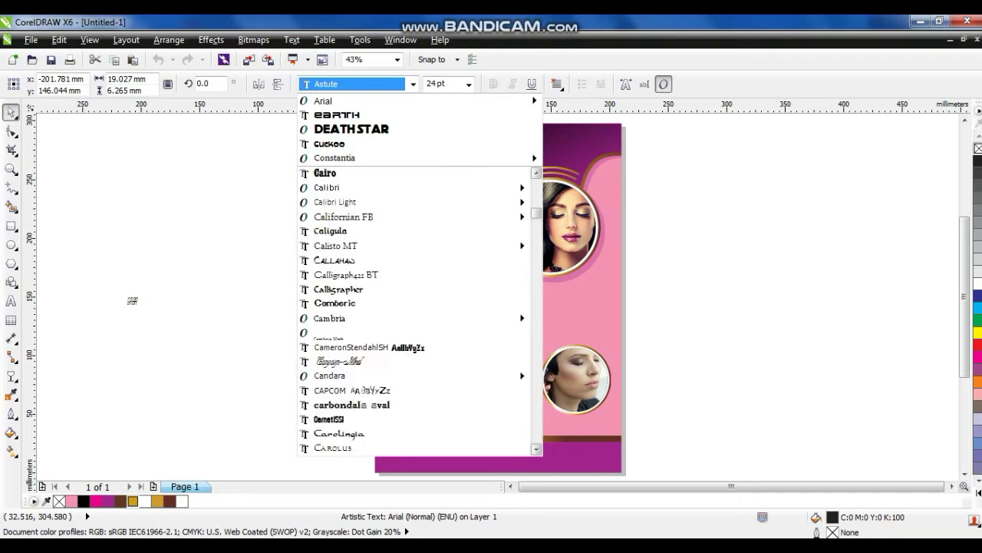
left_click(430, 303)
Step: Enlarge the "Saba" title to about 94 mm wide, place it in the upper left of the purple header, and fill it white
left_click_drag(153, 309, 223, 355)
left_click_drag(186, 312, 445, 175)
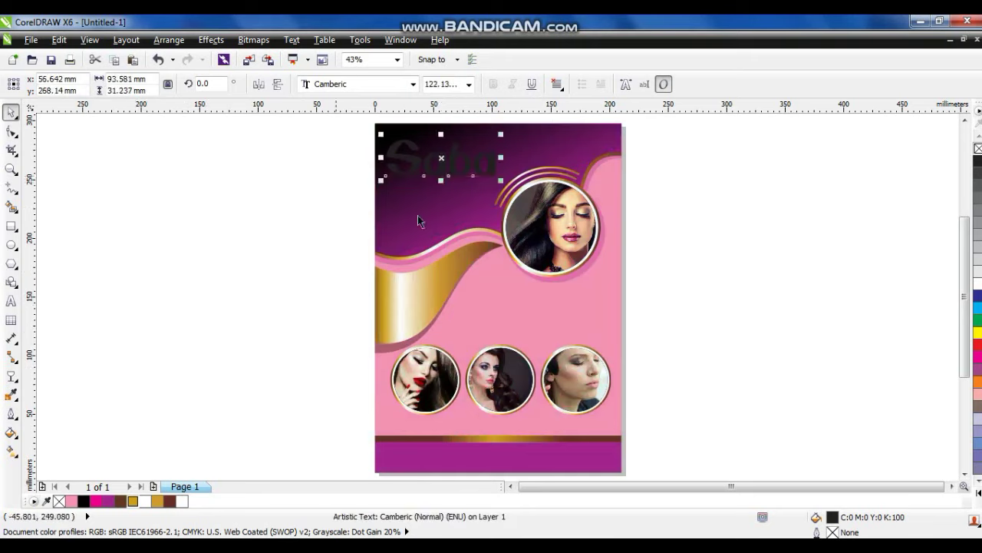
left_click(978, 284)
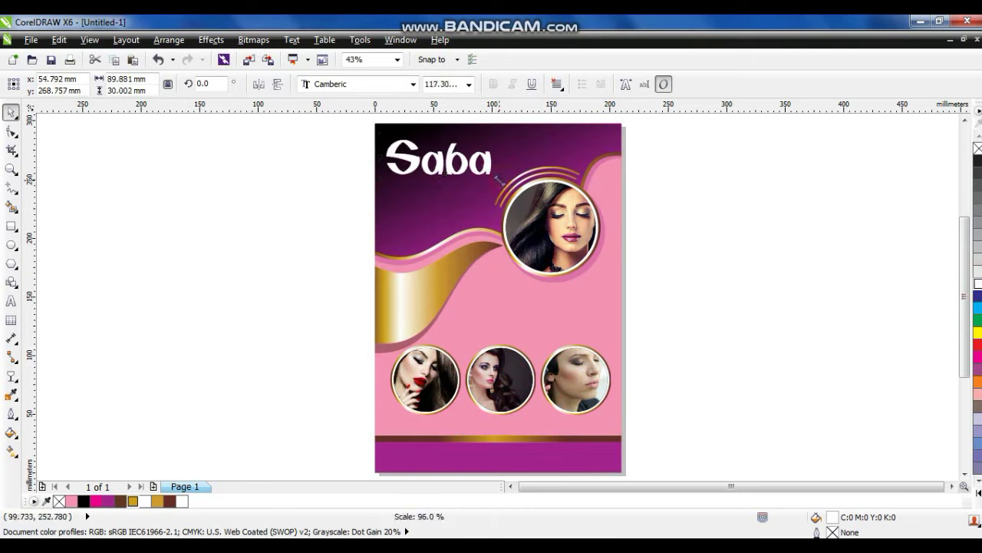
Step: Place a smaller copy of the "Saba" title, about 46 mm wide, below it and change the copy's text to "Beauty Saloon"
left_click_drag(445, 165, 444, 201)
right_click(443, 201)
left_click_drag(497, 219, 442, 206)
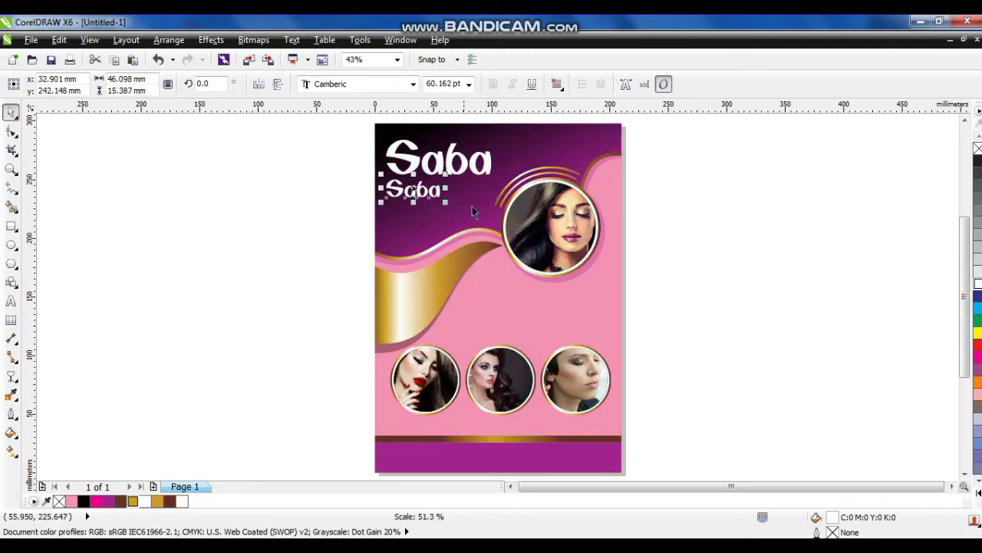
left_click(10, 301)
key("ctrl+a")
type("Be")
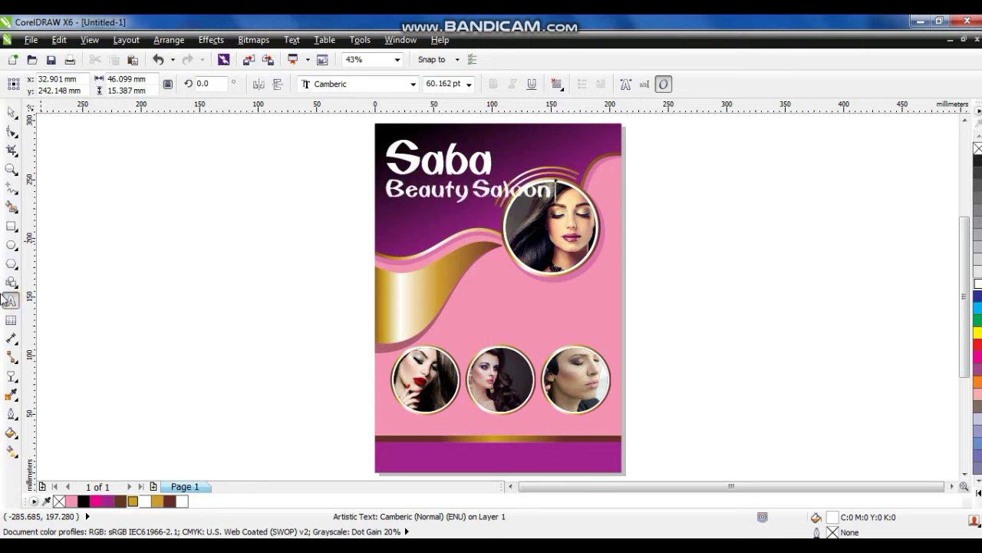
Step: Scale the "Beauty Saloon" text down to about 88 mm wide and align it beneath the "Saba" title
left_click(11, 112)
left_click_drag(556, 204, 494, 212)
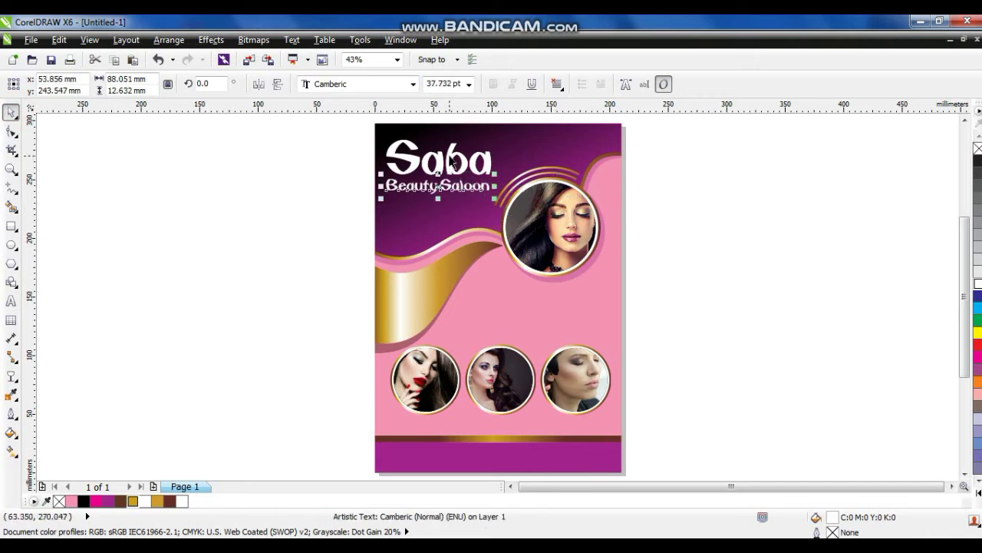
left_click(454, 163, "shift")
left_click(279, 201)
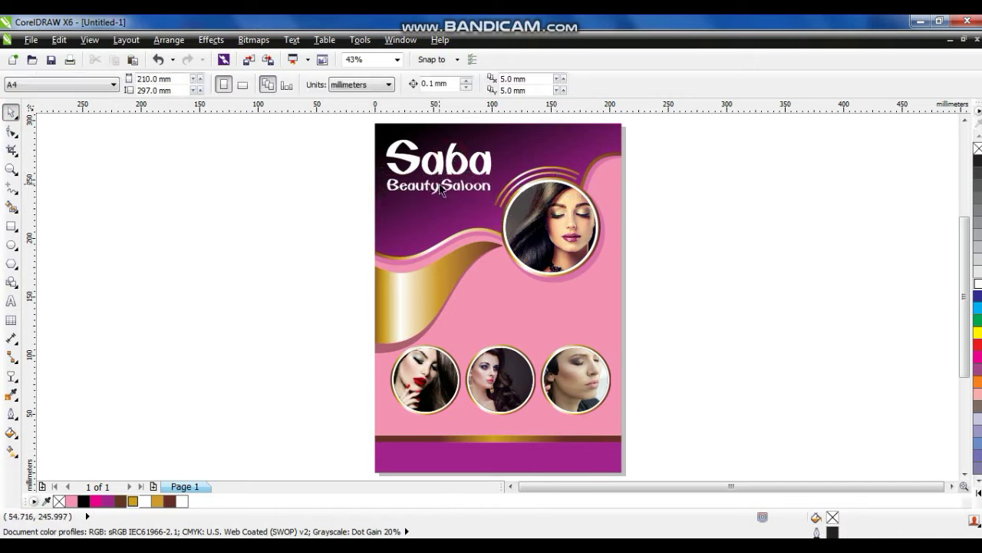
Step: Copy "Beauty Saloon" below the large circular photo at about 67 mm wide and change the copy's wording to "About Us:"
left_click_drag(441, 192, 531, 302)
right_click(531, 301)
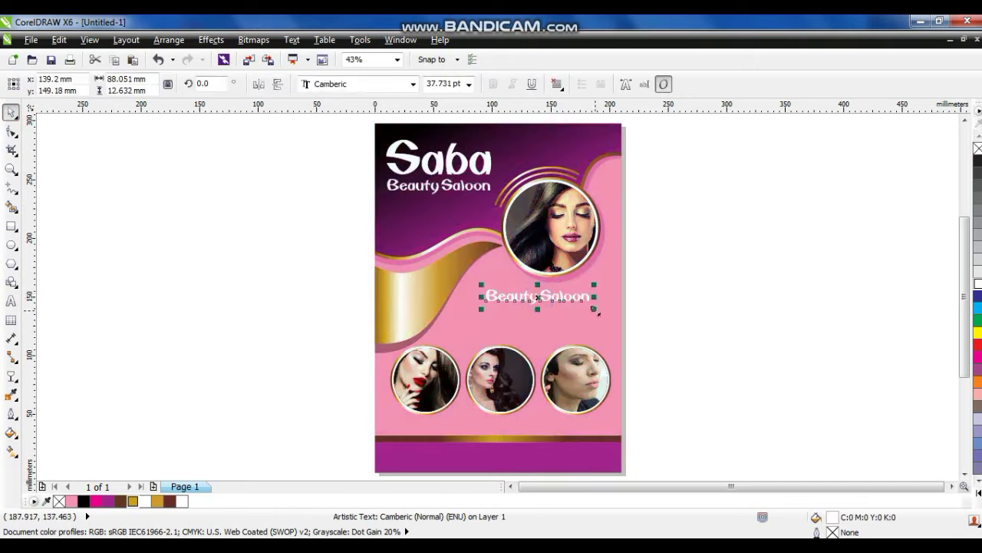
left_click(11, 169)
left_click_drag(333, 238, 697, 451)
left_click(12, 112)
left_click(11, 301)
key("ctrl+a")
type("Abo")
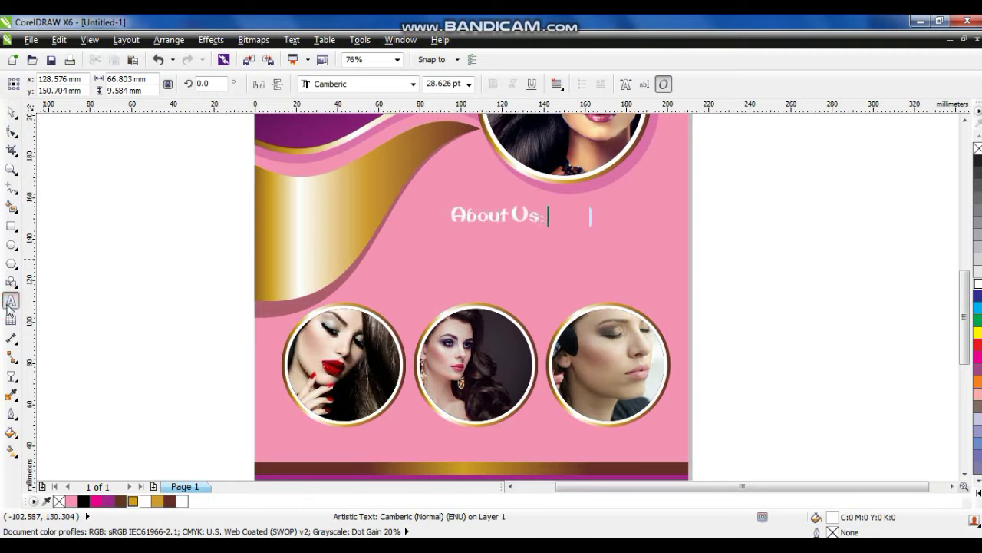
key("ctrl+a")
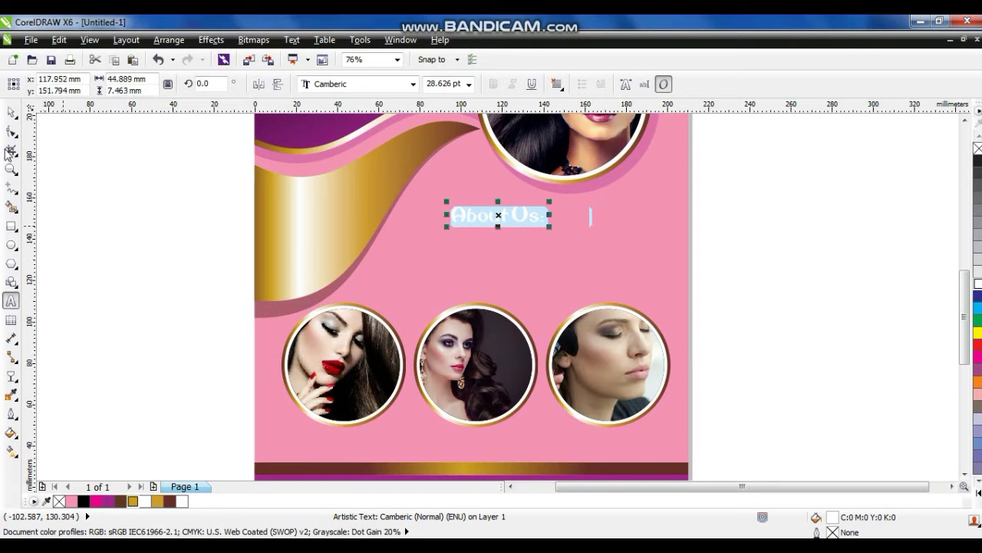
left_click(9, 114)
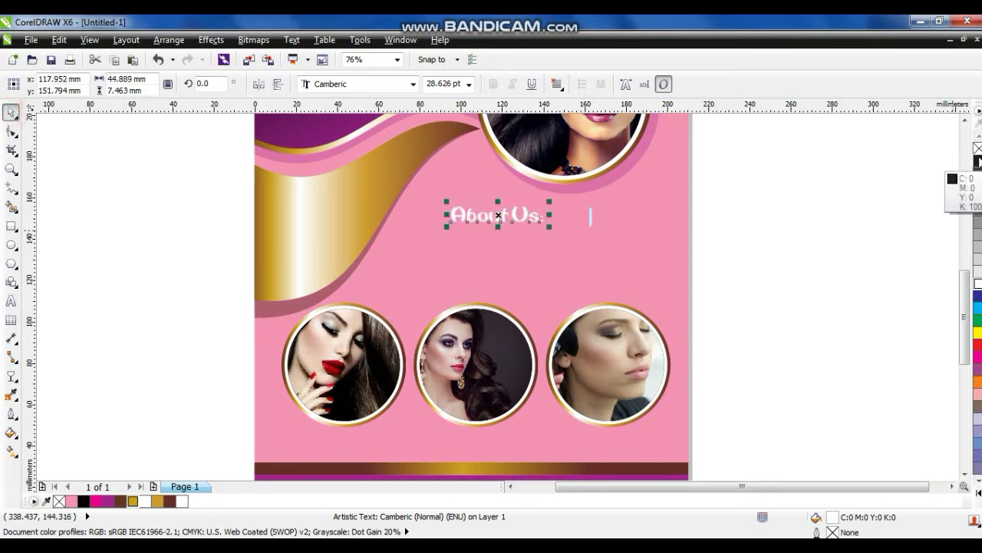
Step: Fill the "About Us:" heading black and shrink it to about 30 mm wide on the pink area
left_click(83, 500)
left_click_drag(512, 222, 551, 234)
left_click(763, 235)
Step: Add the services list "hair treatment, Face facial, bridal makeup, hair cutting, mehndi design" on separate lines below "About Us:" in Arial
left_click(12, 301)
type("hair treatment")
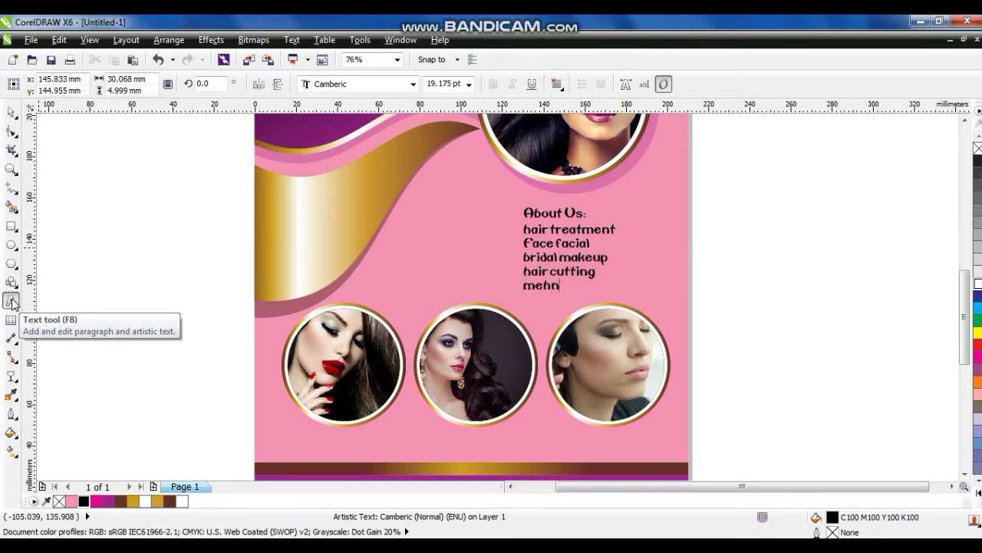
left_click(12, 112)
left_click(412, 83)
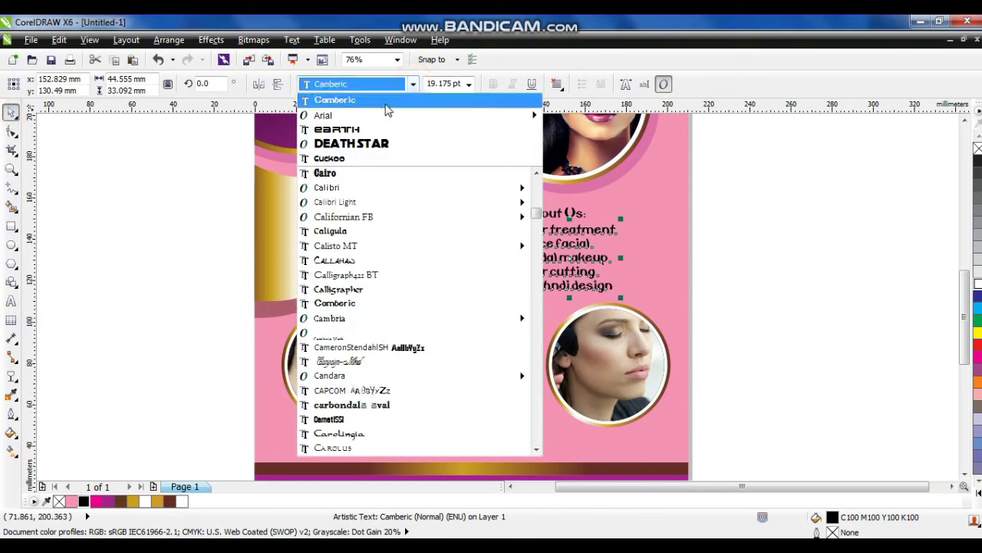
mouse_move(381, 120)
left_click(382, 117)
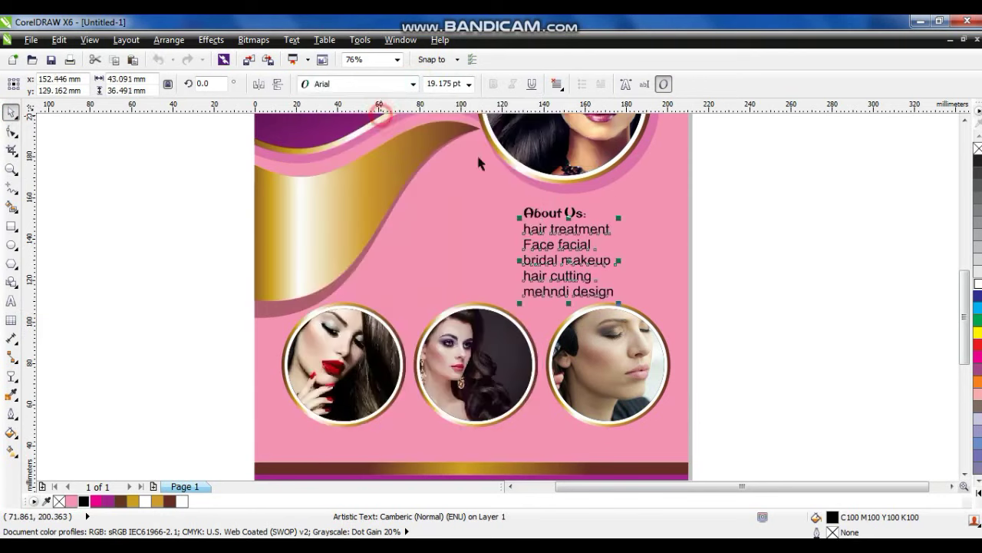
Step: Move the "About Us:" heading and services list together closer to the page's right edge, above the third small photo
left_click_drag(775, 178, 502, 321)
left_click_drag(571, 217, 609, 212)
left_click(741, 238)
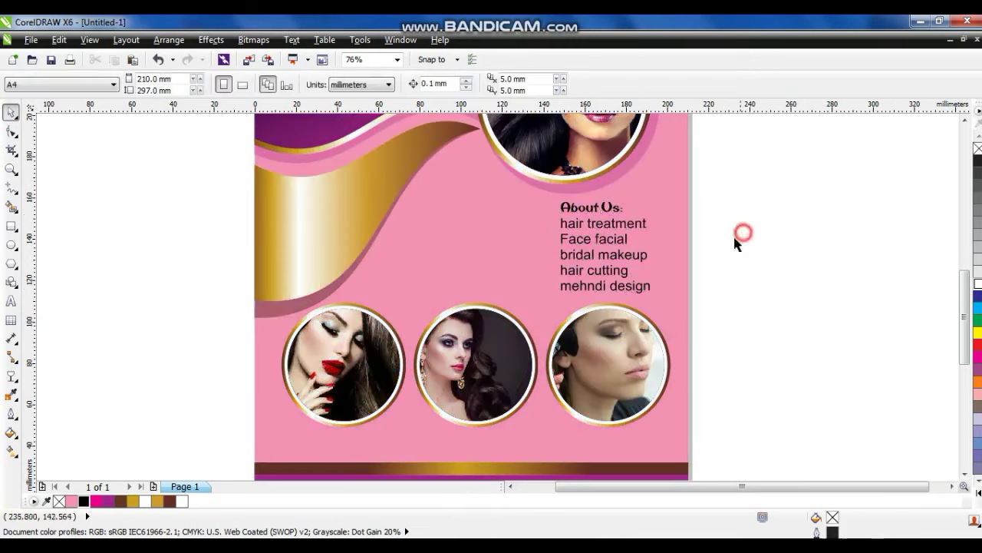
Step: Place a copy of the "Beauty Saloon" text beside the services list and replace its wording with "This Week"
scroll(671, 300, "down", 2)
left_click_drag(535, 171, 577, 289)
key("z")
left_click_drag(427, 204, 724, 351)
left_click(11, 301)
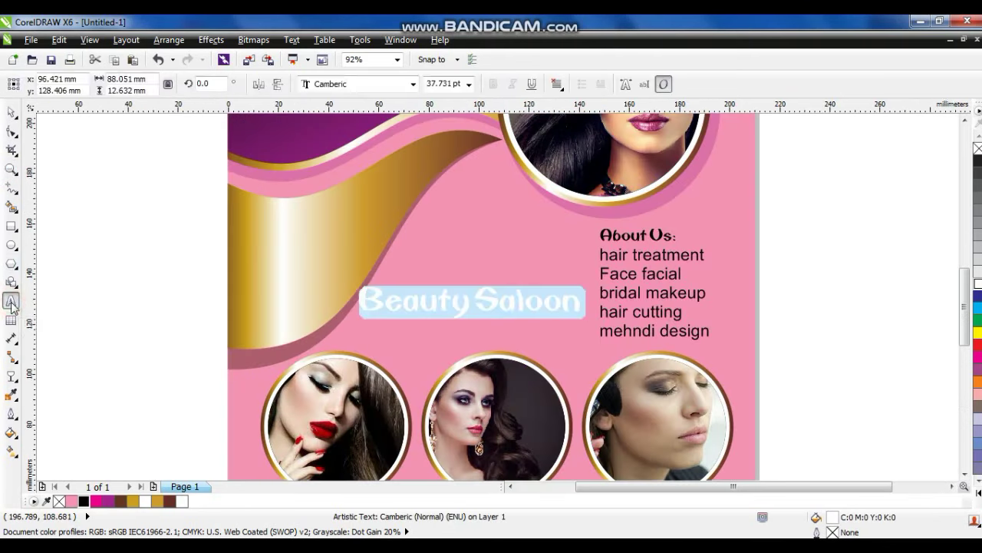
type("thi")
key("BackSpace")
key("BackSpace")
type("This Wee")
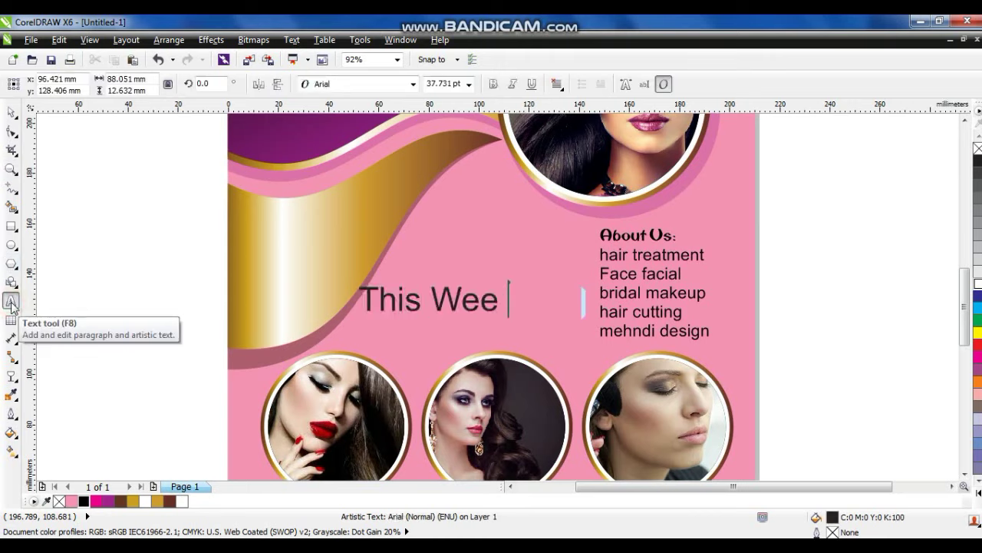
left_click(10, 113)
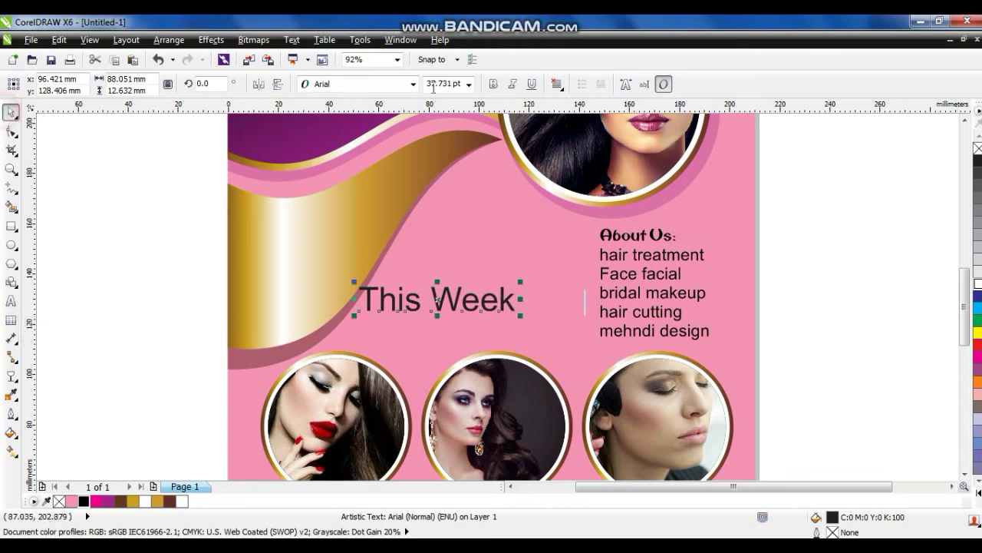
Step: Set the "This Week" text in Camberic, fill it Blue Purple, and place it level with the "About Us:" heading
left_click(394, 81)
left_click(335, 115)
left_click_drag(507, 304, 504, 283)
left_click(108, 501)
Step: Change the copy of the "This Week" text beneath the original to "15%"
left_click(11, 301)
key("ctrl+a")
type("15%")
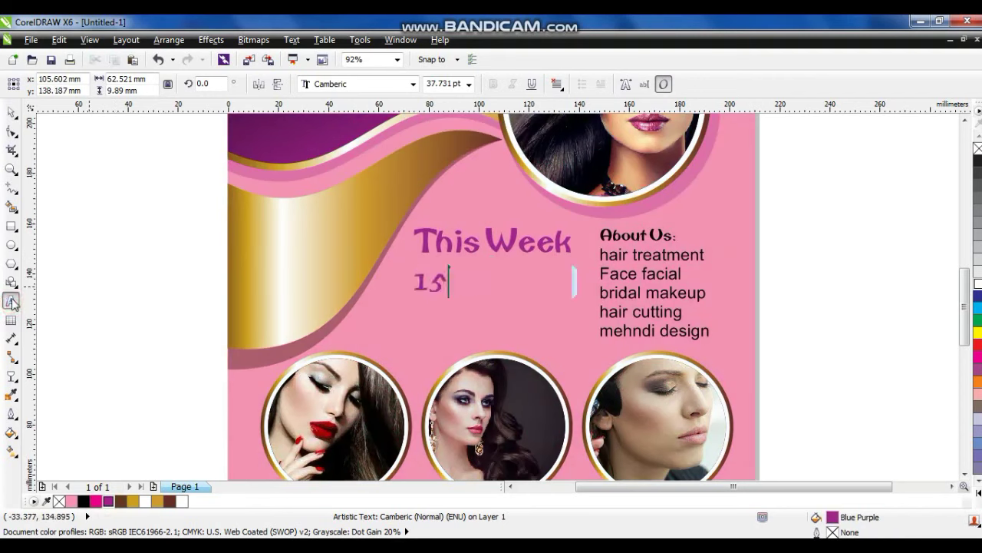
left_click(10, 112)
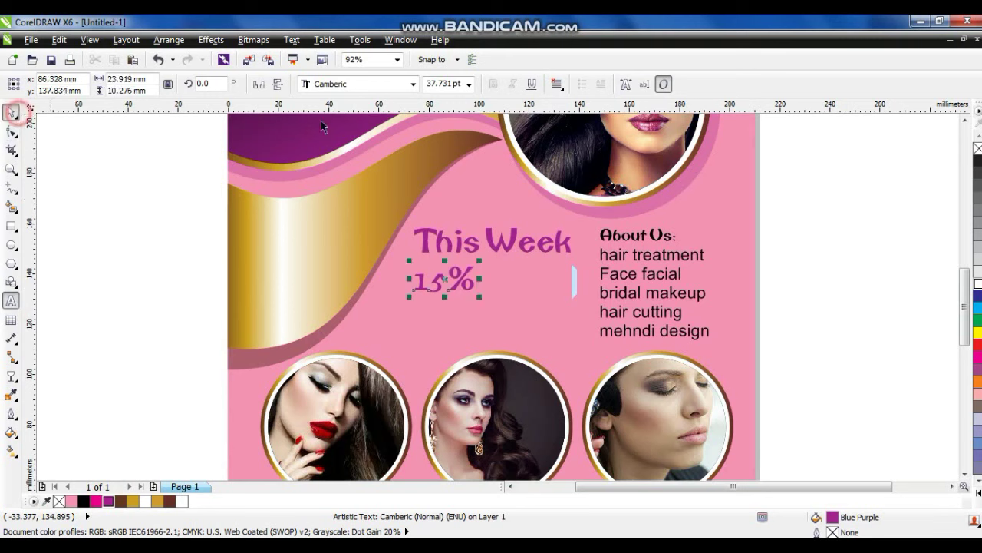
Step: Set the "15%" text in the Crillee font and enlarge it to roughly the width of "This Week"
left_click(413, 84)
left_click(382, 143)
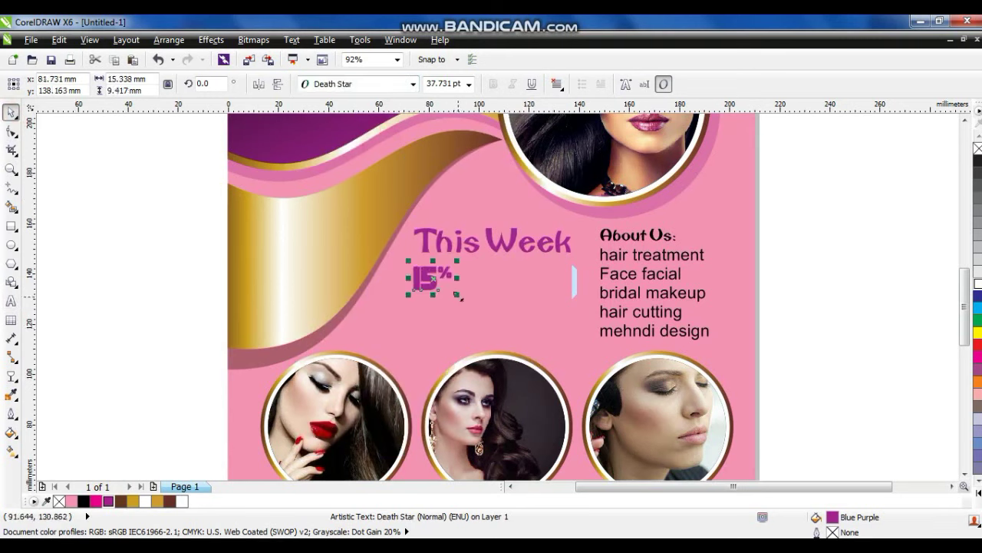
left_click(413, 84)
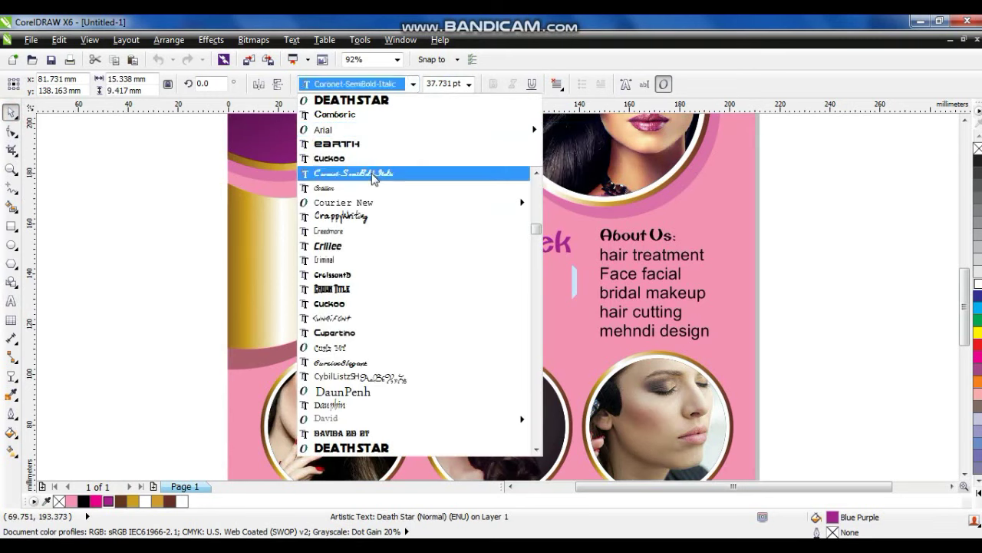
left_click(351, 246)
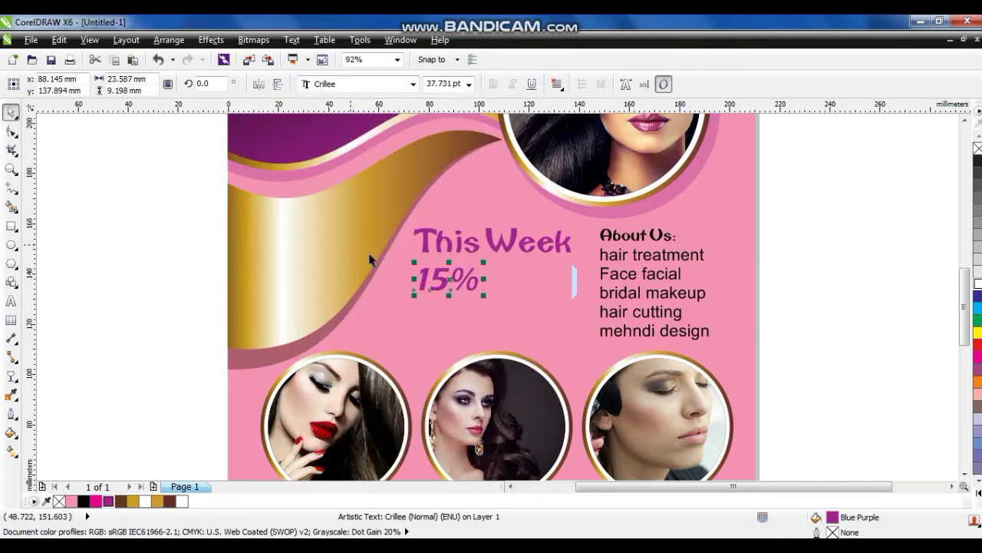
left_click_drag(483, 293, 569, 354)
Step: Place a copy of "This Week" below "15%" at about 45 mm wide and replace its wording with "Discount"
left_click(505, 240, "shift")
left_click_drag(505, 239, 515, 338)
key("Escape")
right_click(515, 337)
left_click_drag(576, 351, 531, 342)
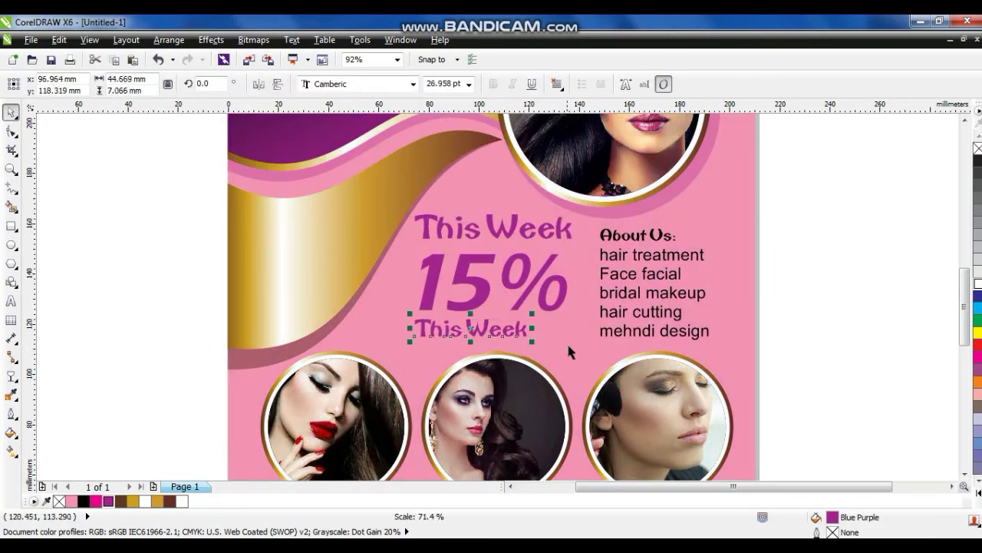
left_click(12, 301)
key("ctrl+a")
key("BackSpace")
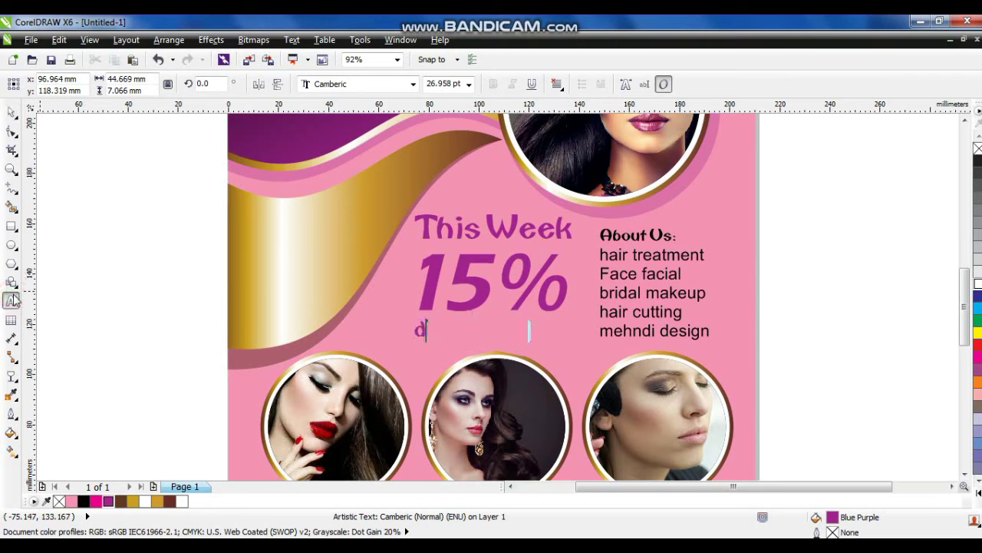
Step: Enlarge the "Discount" text to about 59 mm wide so it spans the space under "15%"
left_click(11, 112)
left_click(350, 86)
left_click_drag(519, 341, 566, 363)
left_click_drag(567, 363, 569, 365)
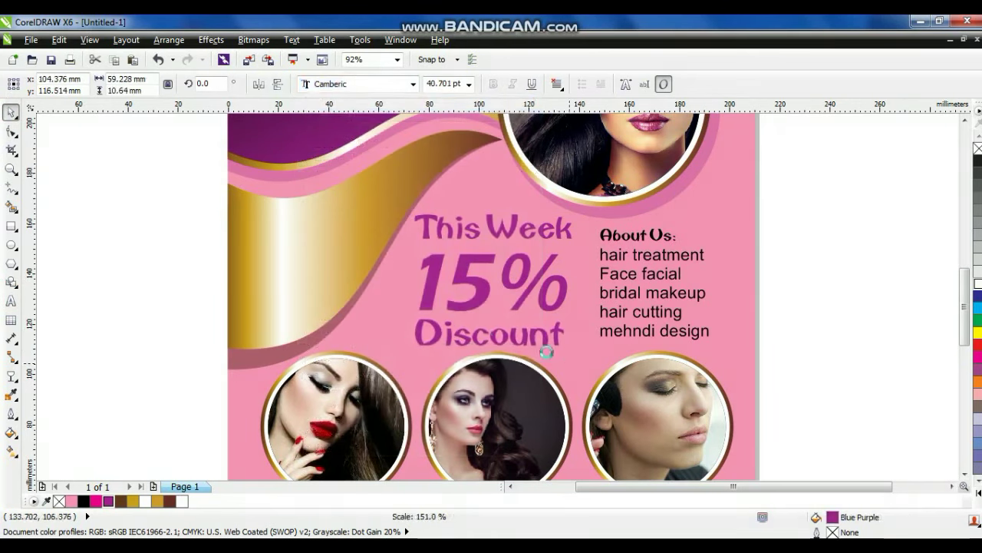
Step: Scale the three discount text lines down slightly as one block and position it beside the services list
left_click_drag(139, 168, 588, 360)
left_click_drag(579, 355, 567, 345)
left_click_drag(469, 284, 473, 283)
Step: Try placing the discount text block on the gold ribbon at a different size and in black
left_click_drag(536, 285, 341, 268)
left_click_drag(378, 199, 363, 211)
left_click_drag(324, 265, 317, 262)
left_click(317, 262)
left_click_drag(354, 310, 345, 280)
left_click(96, 500)
left_click(83, 501)
left_click(292, 280)
key("ctrl+z")
key("ctrl+z")
key("ctrl+z")
key("ctrl+z")
key("ctrl+z")
key("ctrl+z")
left_click(209, 325)
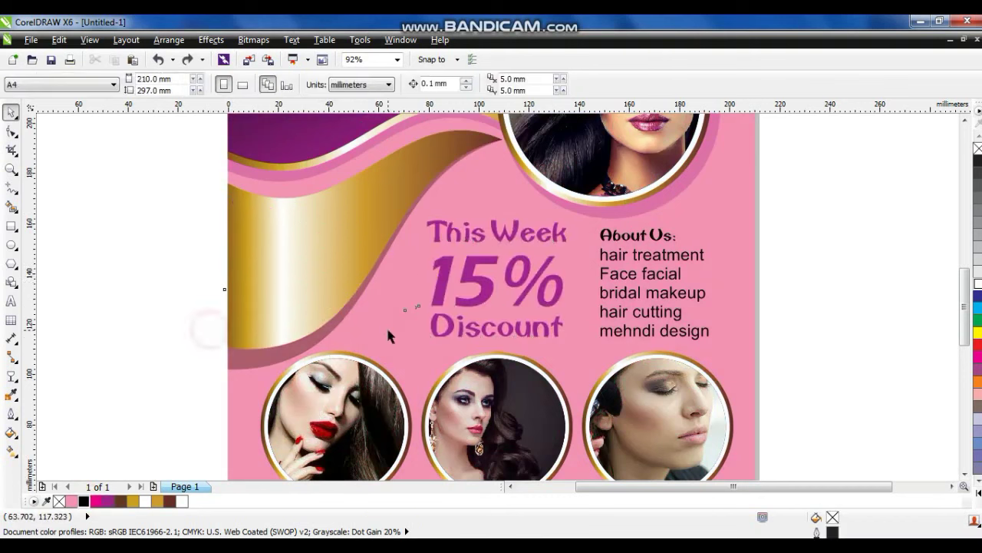
scroll(383, 327, "down", 1)
left_click(252, 359)
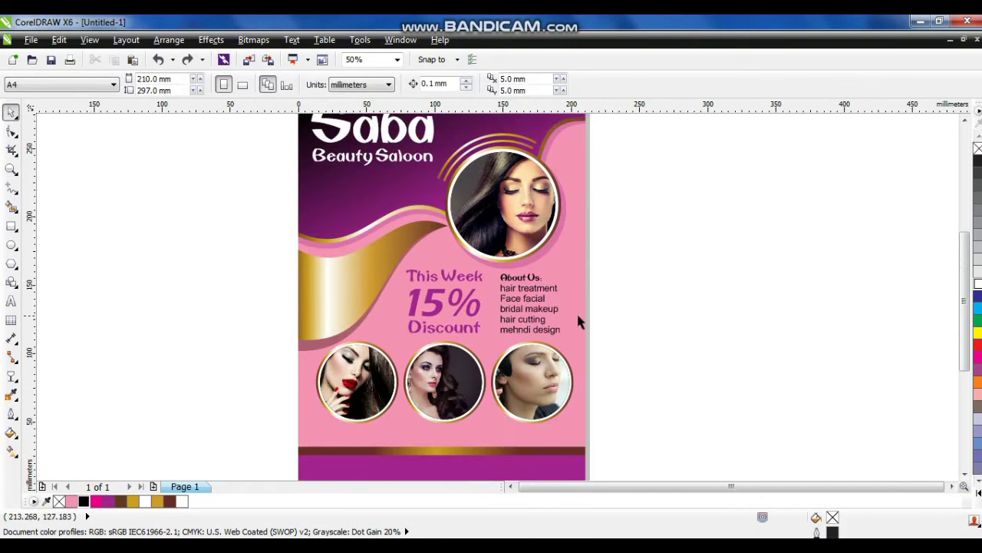
scroll(579, 316, "down", 1)
left_click(640, 351)
left_click_drag(629, 184, 411, 442)
left_click(603, 325)
key("F4")
Step: Copy "This Week" into the purple footer bar in white and replace it with "Contact For More Details:" followed by the phone number
left_click_drag(525, 290, 454, 458)
left_click(10, 301)
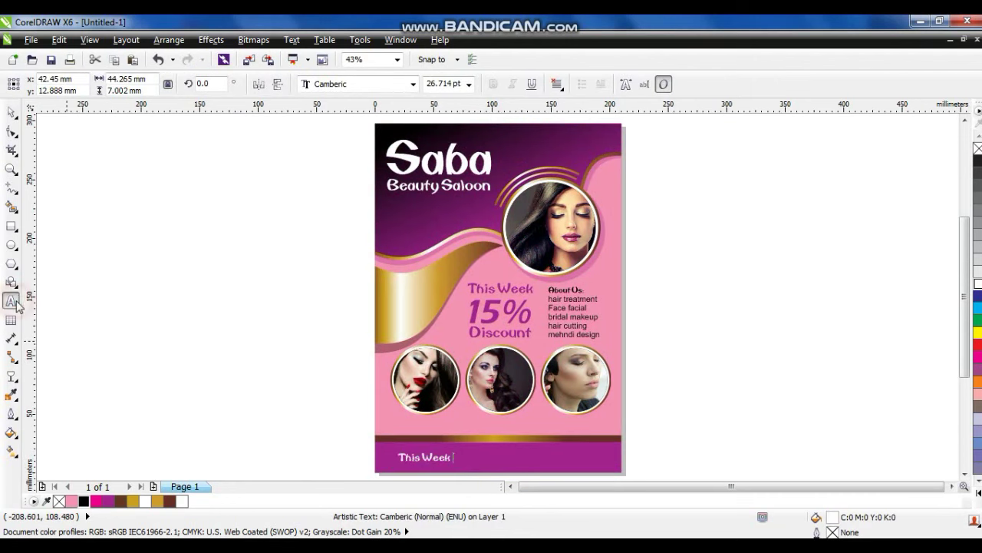
key("ctrl+a")
type("Contac")
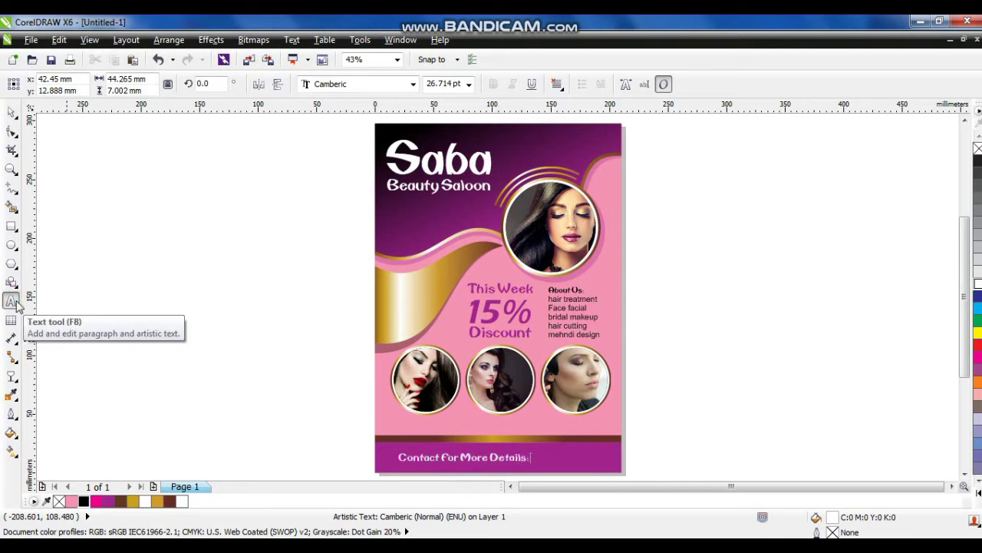
left_click(17, 302)
left_click(11, 112)
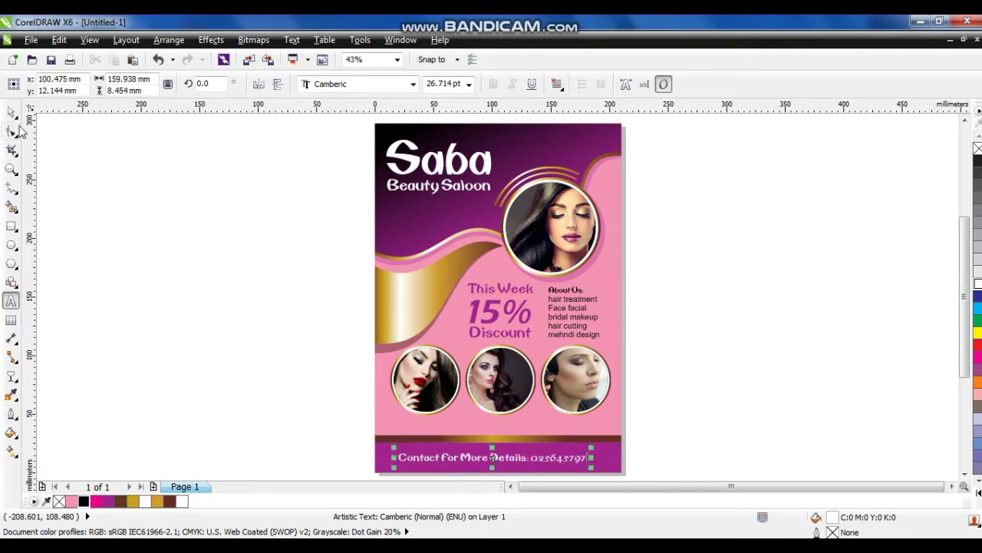
Step: Enlarge the contact line to nearly the footer's width and align it with the purple bar
left_click_drag(591, 449, 625, 470)
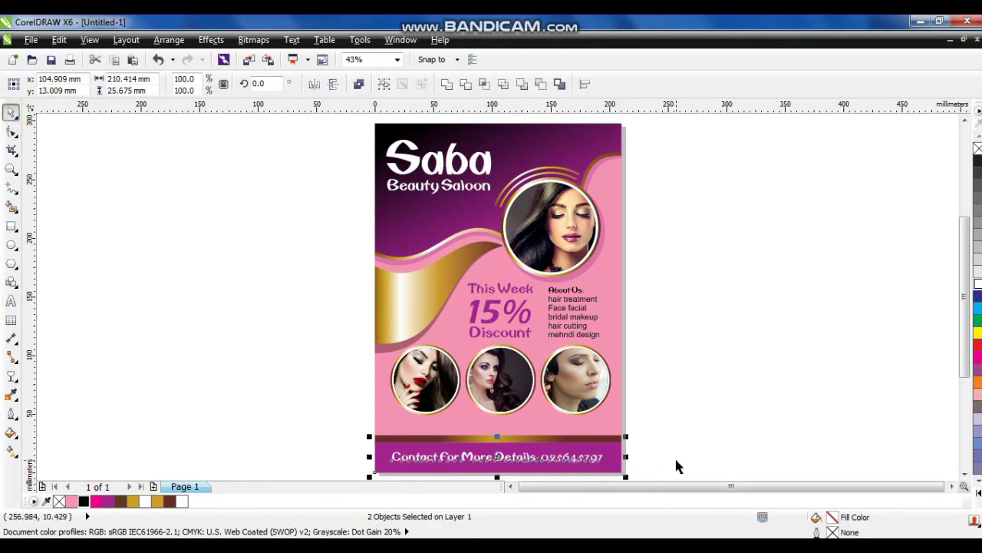
left_click(683, 383)
left_click(662, 373)
Step: Draw a black, outline-free rectangle about 217 mm wide across the three small photos, with a linear transparency fading downward
left_click(11, 169)
left_click_drag(357, 337, 625, 458)
left_click(11, 225)
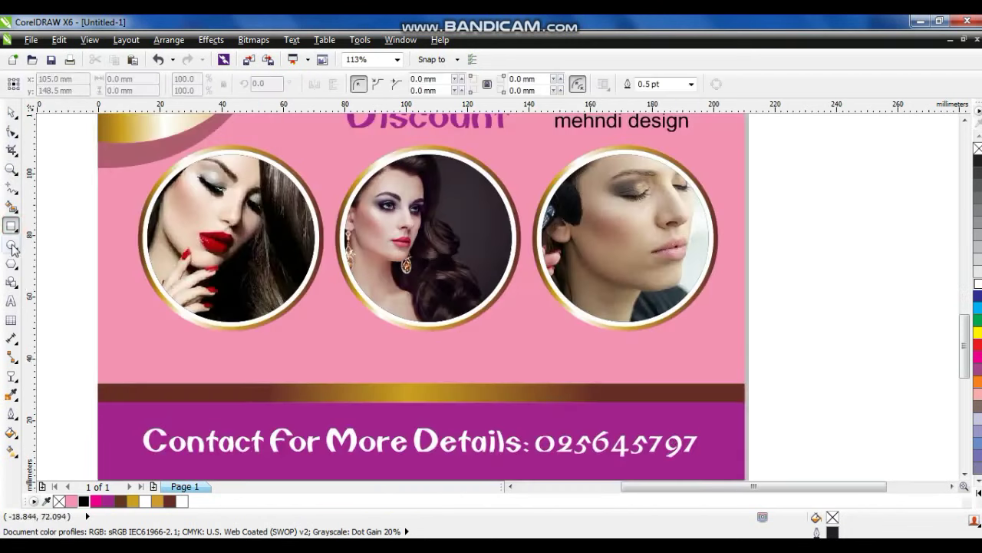
left_click_drag(91, 234, 758, 276)
left_click(84, 501)
left_click(11, 376)
mouse_move(445, 228)
left_mouse_down()
mouse_move(447, 281)
mouse_move(446, 269)
left_mouse_up()
left_click(11, 112)
right_click(977, 149)
key("ctrl+q")
Step: Mirror a copy of the fading black strip upward against the original and group the two strips
left_click_drag(547, 264, 547, 222)
left_click_drag(478, 211, 479, 215)
left_click(486, 248, "shift")
key("ctrl+g")
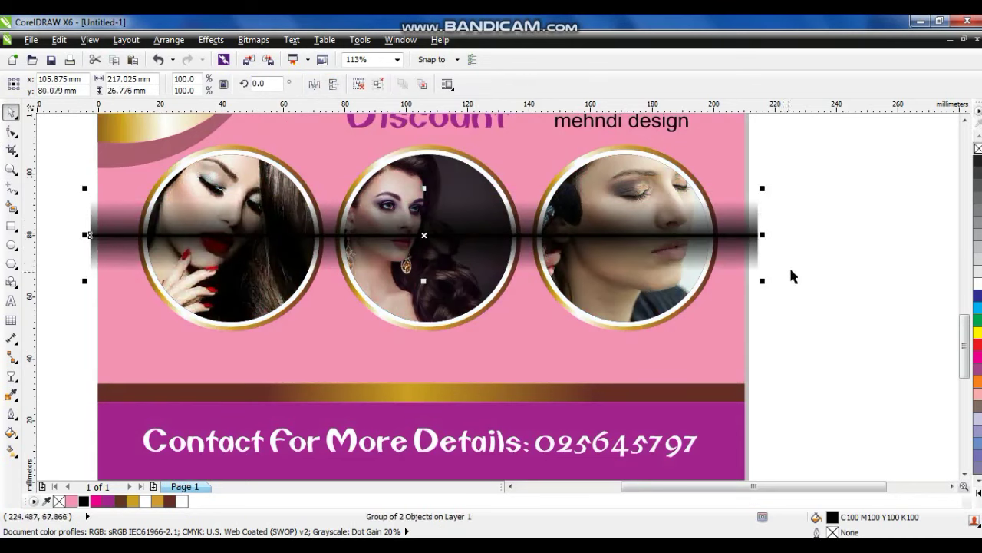
Step: PowerClip the fading black band into the page background and send it to the back of the clip contents, behind the small photos
right_click(722, 234)
left_click(776, 23)
left_click(736, 158)
right_click(737, 158)
left_click(783, 76)
key("shift+Page_Down")
right_click(481, 230)
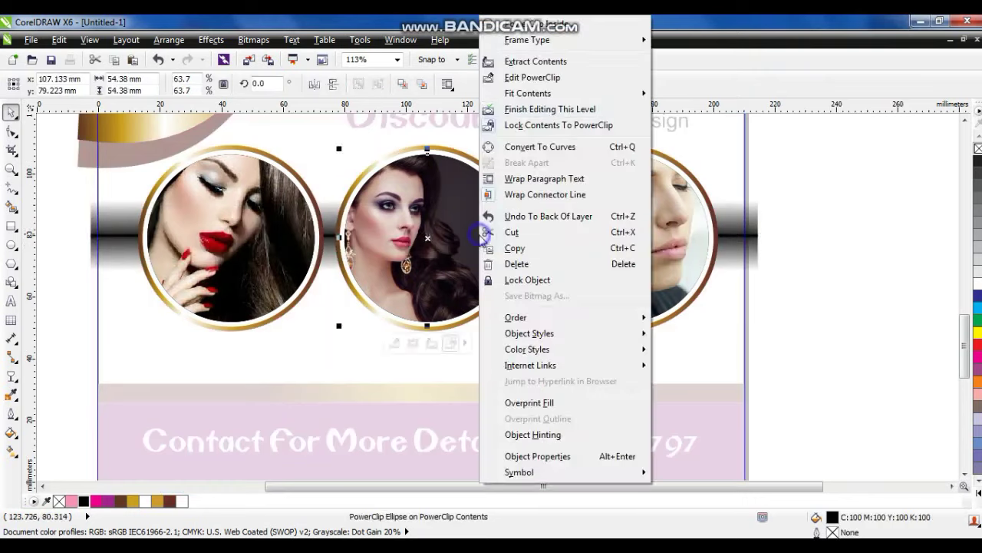
left_click(516, 105)
Step: Draw a rectangle about 230 by 330 mm around the whole page, fill it black, and send it behind the flyer
key("F4")
left_click(694, 361)
left_click(679, 384)
left_click(10, 225)
scroll(448, 238, "down", 2)
left_click_drag(419, 191, 539, 360)
left_click(11, 112)
key("shift+F2")
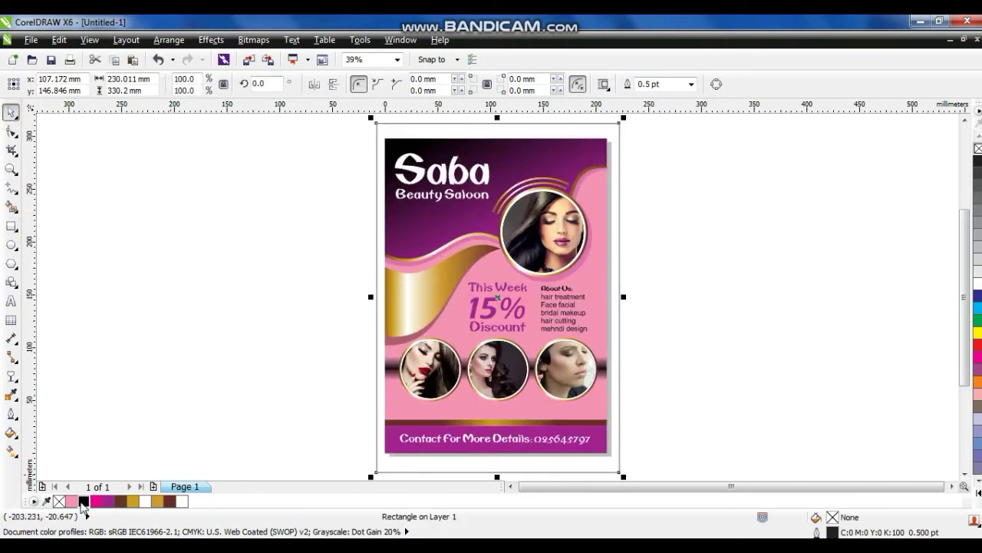
left_click(83, 502)
key("shift+Page_Down")
Step: Resize the black rectangle behind the flyer to about 221 by 309 mm so it forms a narrow border
left_click_drag(623, 117, 618, 140)
left_click(653, 170)
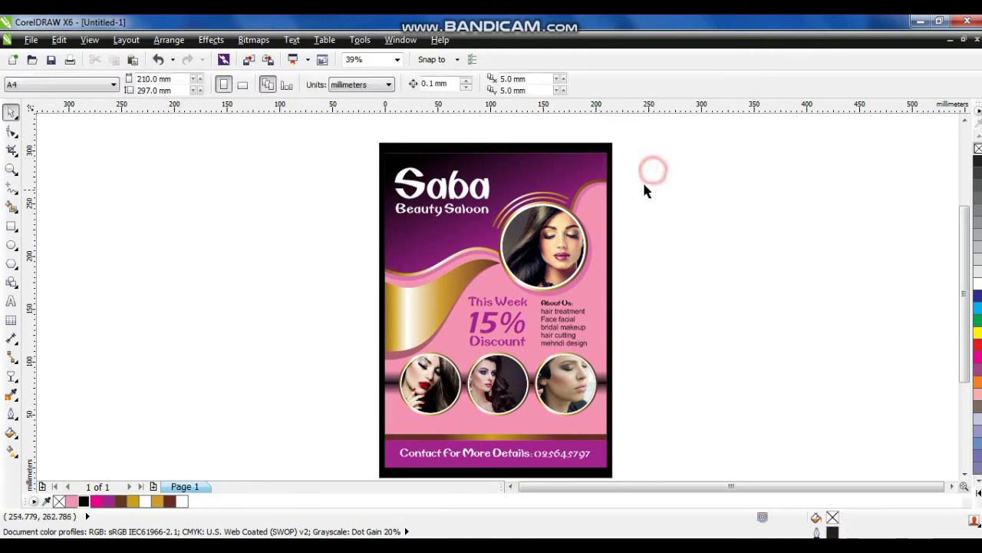
left_click(611, 194)
scroll(497, 137, "up", 3)
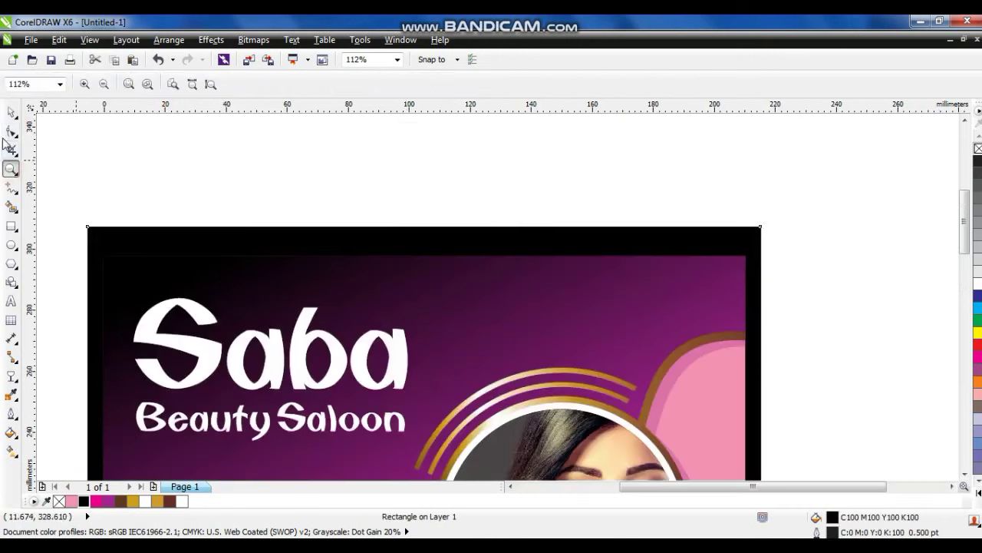
left_click_drag(423, 223, 422, 228)
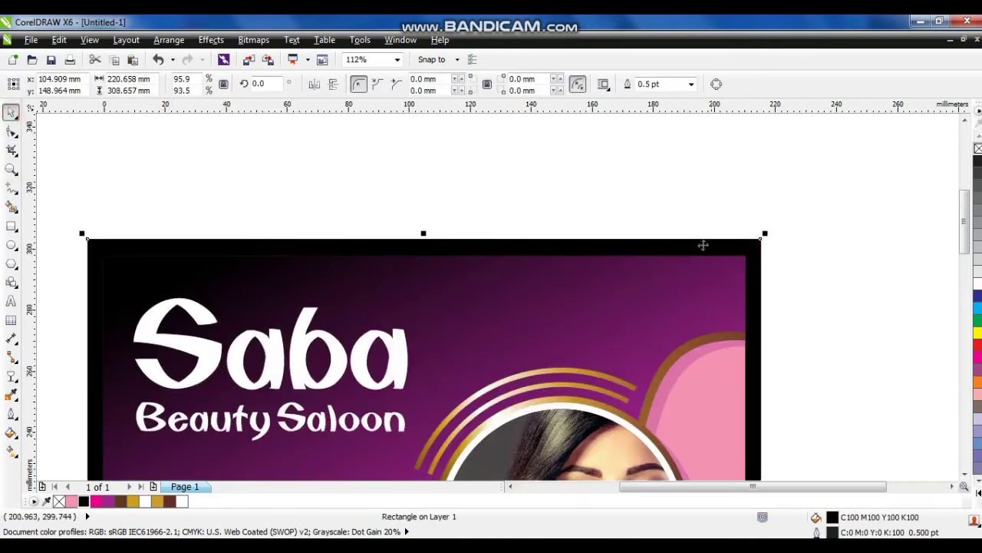
scroll(636, 315, "down", 3)
Step: Give the border rectangle a linear fill from black to magenta and remove the outlines from all flyer objects
left_click(622, 315)
key("g")
mouse_move(490, 152)
left_mouse_down()
mouse_move(482, 397)
mouse_move(482, 374)
left_mouse_up()
mouse_move(564, 275)
left_mouse_down()
mouse_move(438, 396)
mouse_move(515, 275)
left_mouse_up()
left_click(11, 112)
left_click(714, 269)
key("ctrl+a")
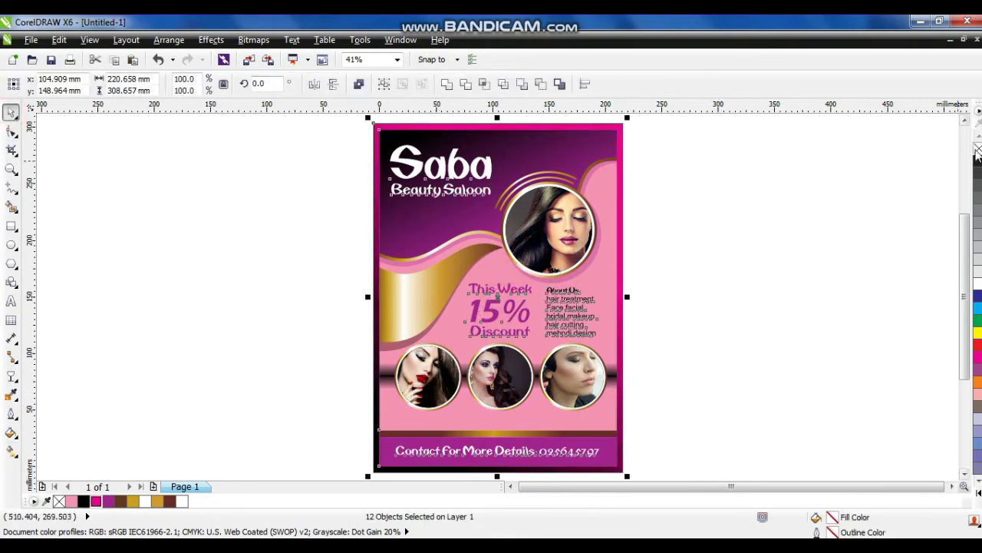
left_click(740, 247)
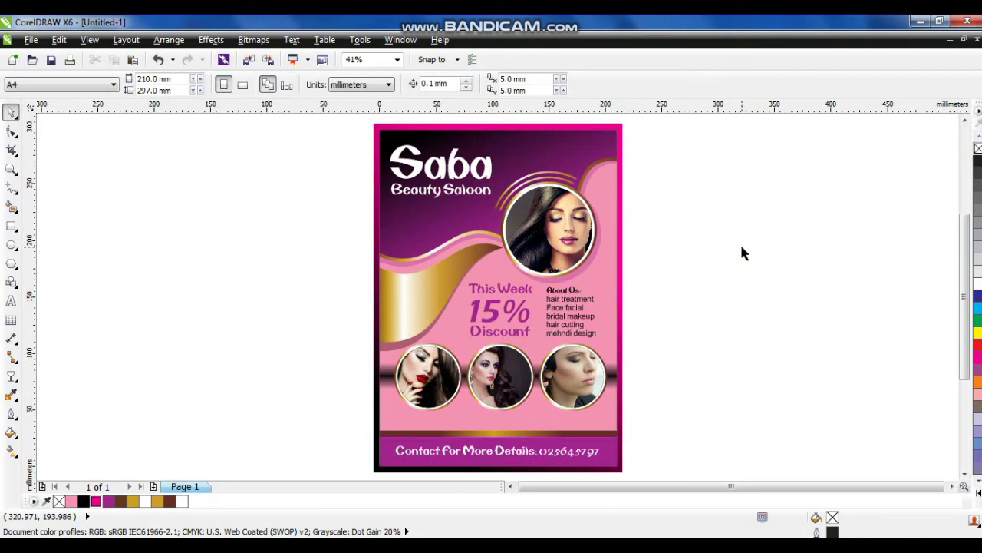
Step: Place a copy of the complete purple flyer to the left of the original
scroll(742, 247, "down", 2)
left_click_drag(526, 162, 697, 366)
left_click_drag(650, 254, 530, 255)
right_click(531, 256)
key("Escape")
scroll(525, 247, "up", 2)
Step: Edit the copy's PowerClip contents and change the header gradient's purple end color to red, then finish editing
right_click(511, 151)
left_click(550, 76)
left_click(513, 157)
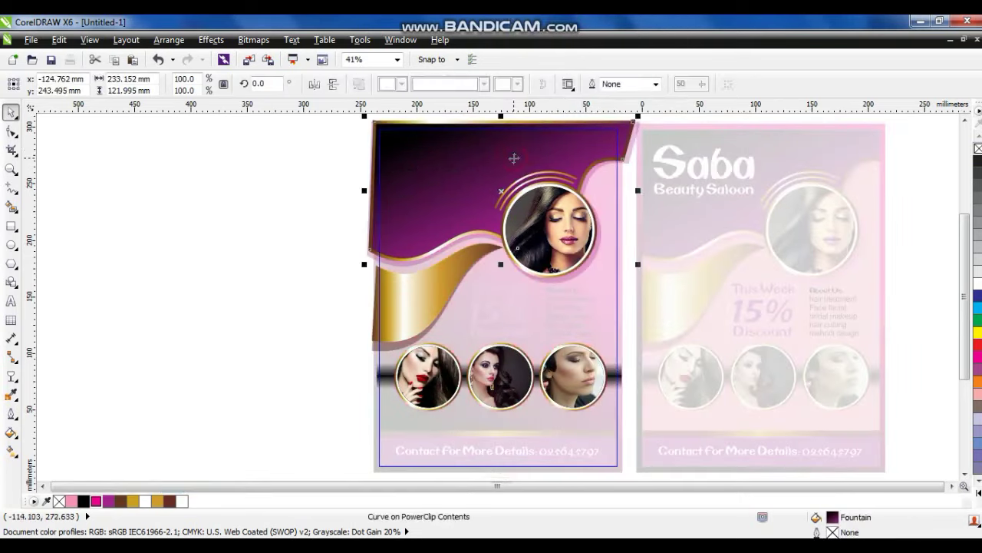
key("g")
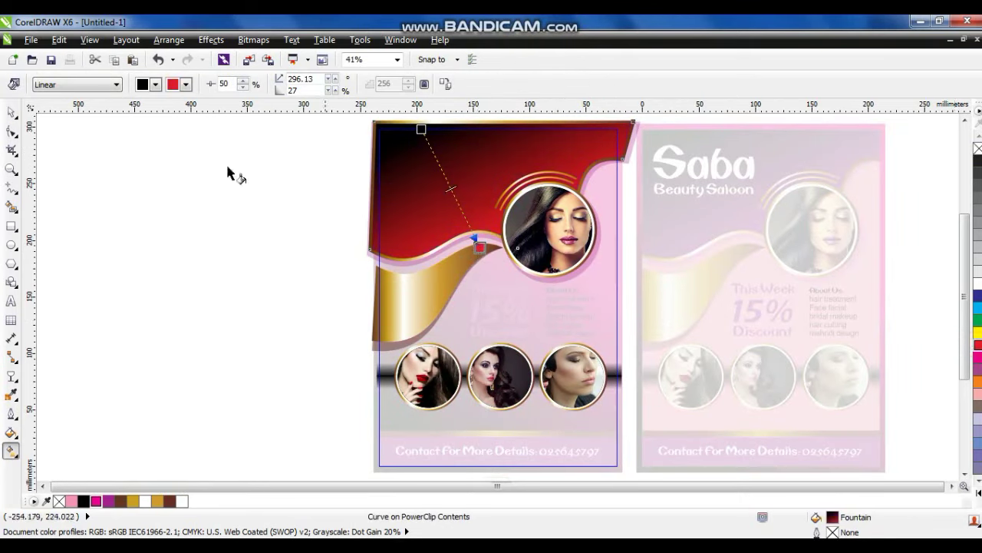
key("space")
right_click(499, 175)
left_click(537, 59)
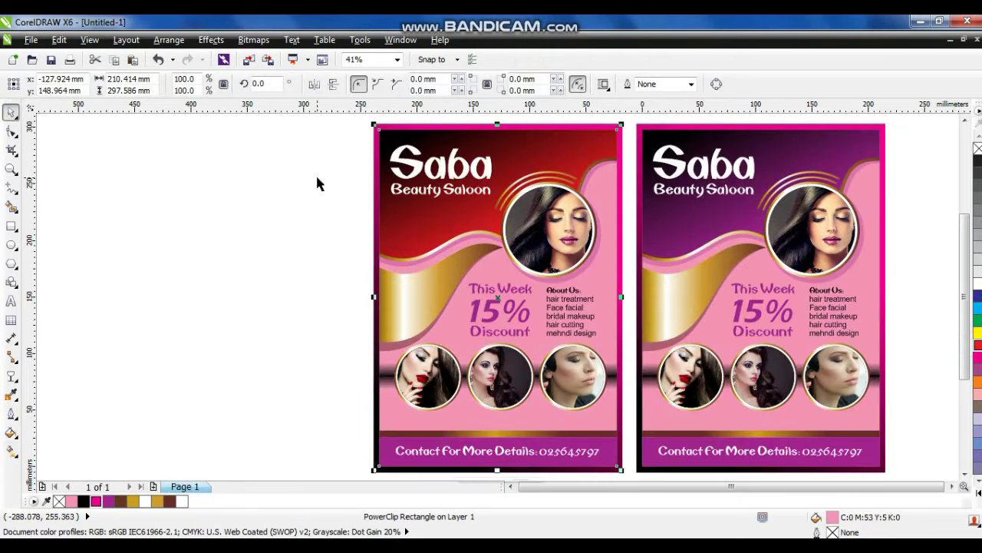
Step: Change the copied flyer's border gradient end color and its contact footer to red
left_click(317, 178)
left_click(399, 127)
key("g")
left_click_drag(977, 345, 551, 216)
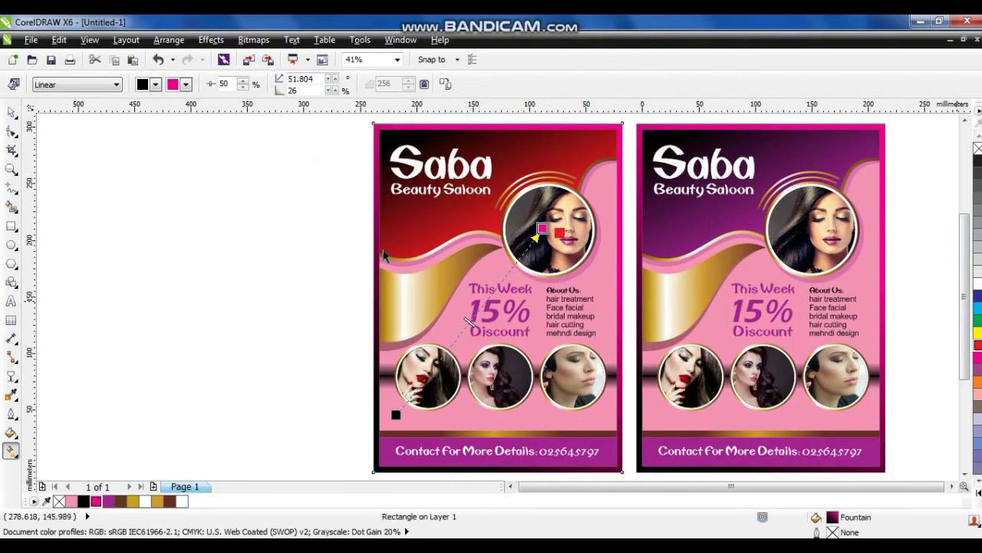
left_click(610, 464)
left_click(976, 344)
Step: Fill the red flyer's pink page background with light peach
left_click(607, 294)
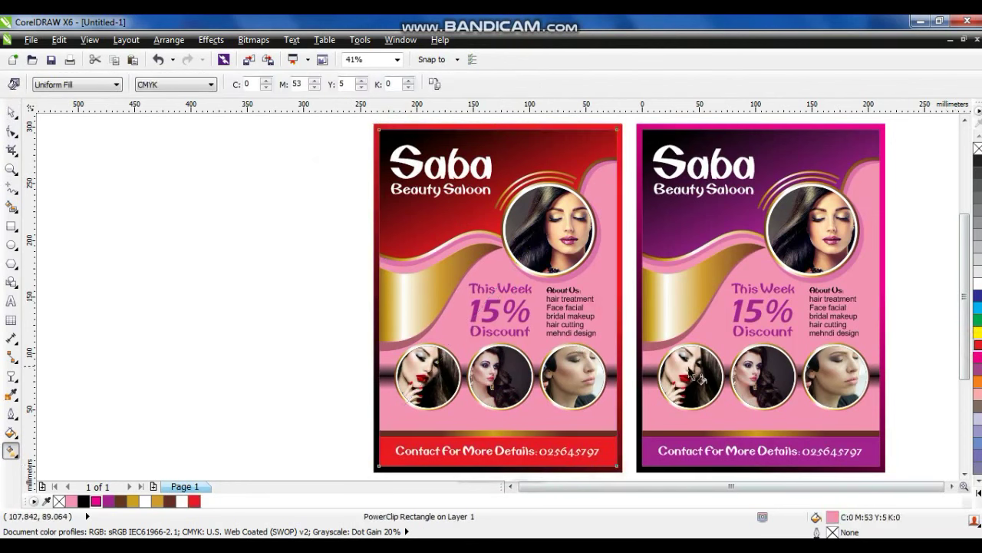
left_click(977, 476)
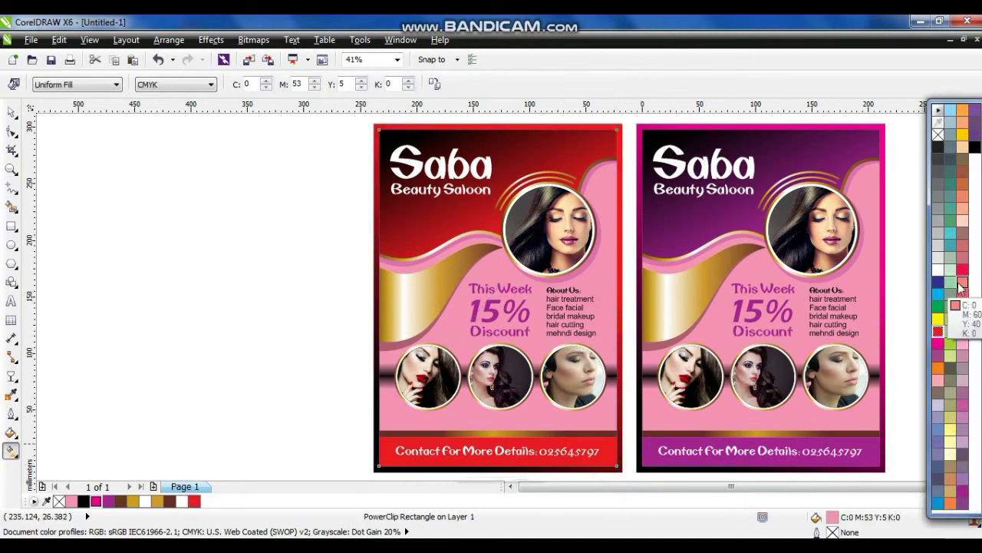
left_click(962, 221)
left_click(10, 113)
left_click(276, 227)
Step: Place a copy of the complete red flyer to its left
scroll(392, 272, "down", 2)
left_click_drag(326, 152, 506, 394)
left_click_drag(442, 327, 323, 330)
right_click(322, 330)
key("shift+F2")
key("Escape")
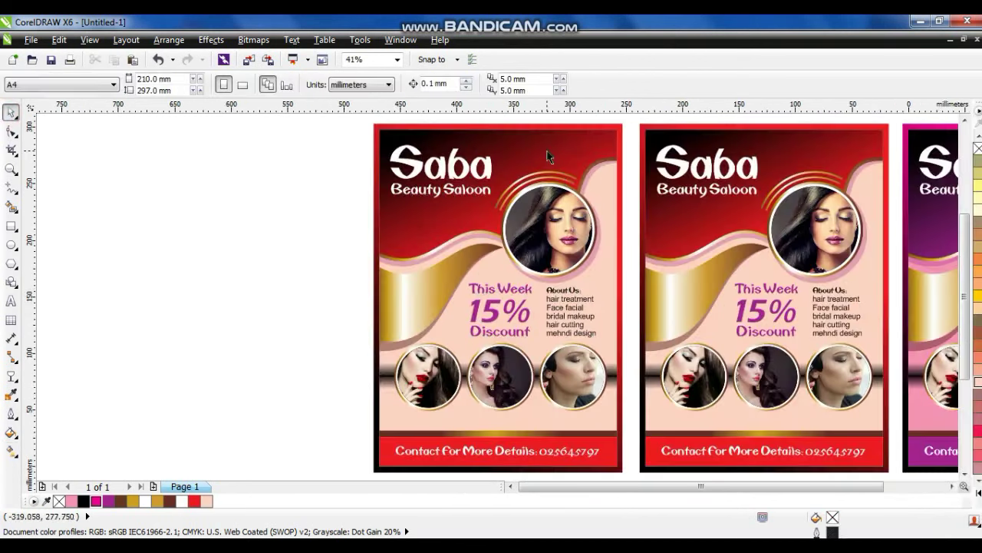
Step: Open the new copy's PowerClip contents and change the header gradient's red end color to blue
right_click(548, 154)
left_click(579, 77)
left_click(603, 151)
key("g")
left_click(976, 492)
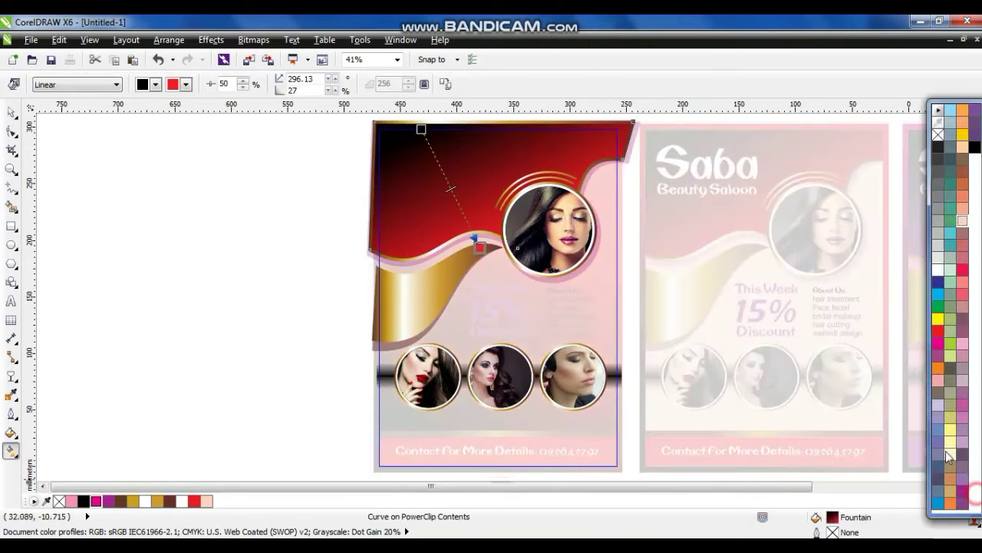
left_click_drag(482, 254, 480, 247)
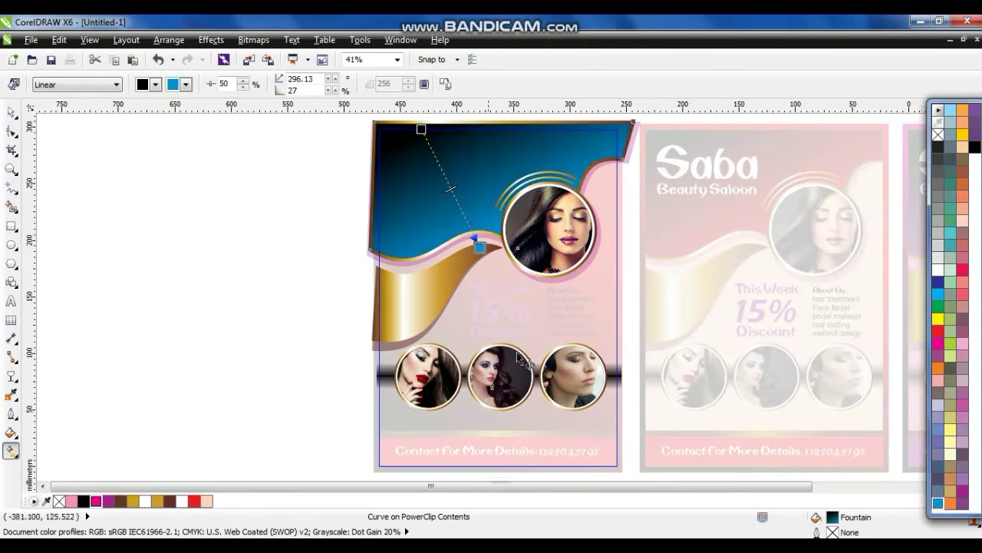
Step: Fill the translucent curve below the blue header with the same blue and finish editing the PowerClip
left_click(10, 113)
left_click(566, 280)
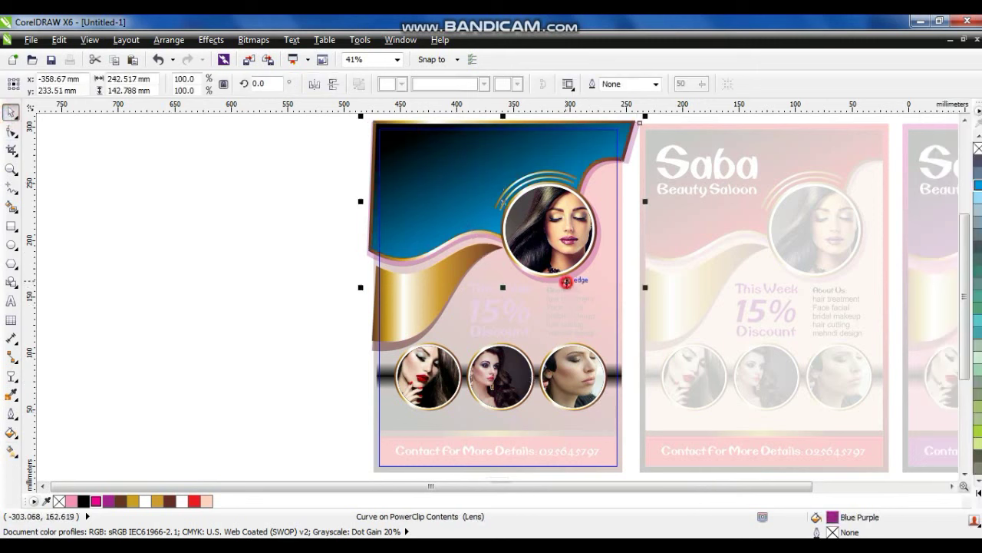
left_click(977, 185)
right_click(475, 176)
left_click(506, 61)
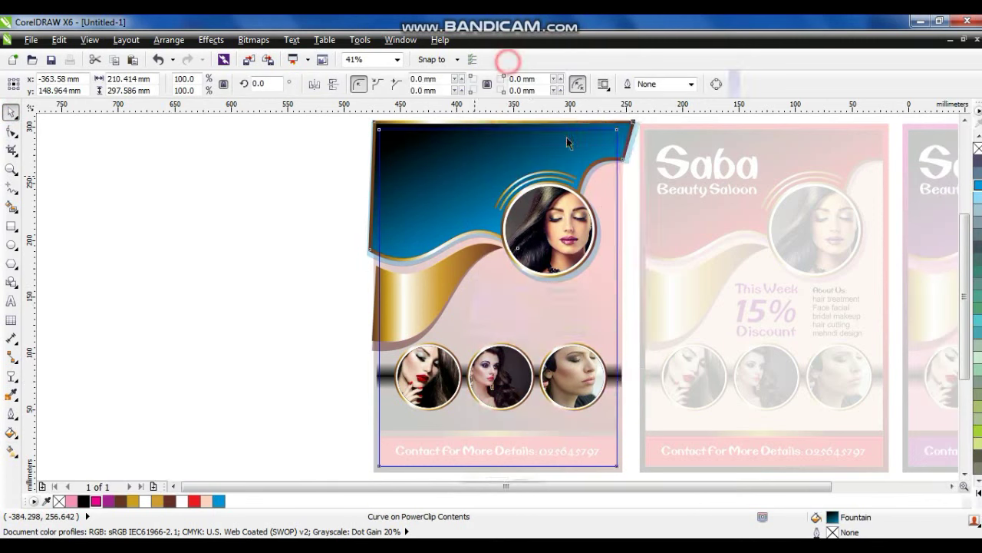
Step: Recolor the copy's border gradient end and contact footer blue, and fill its background with Ice Blue
key("g")
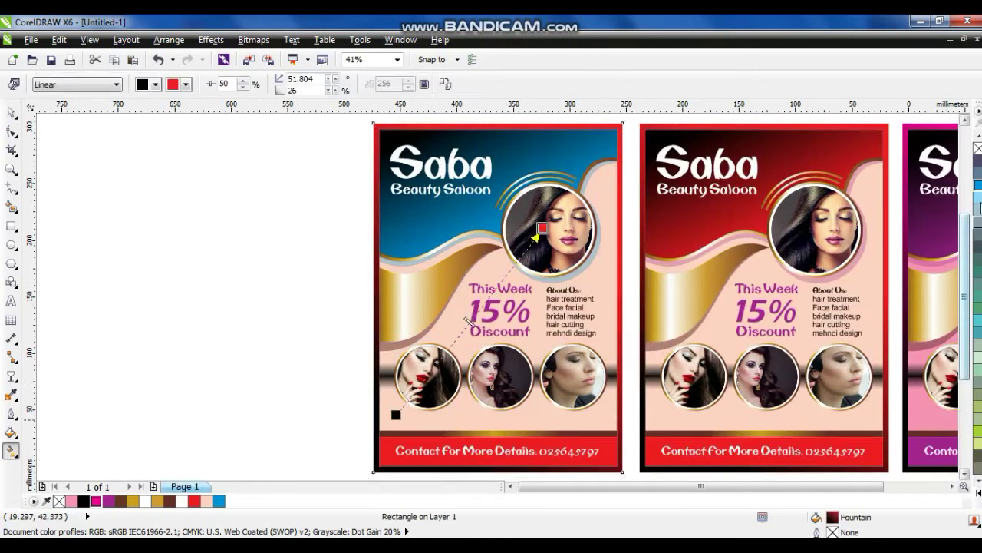
left_click(614, 448)
left_click(977, 185)
left_click(606, 284)
left_click(977, 201)
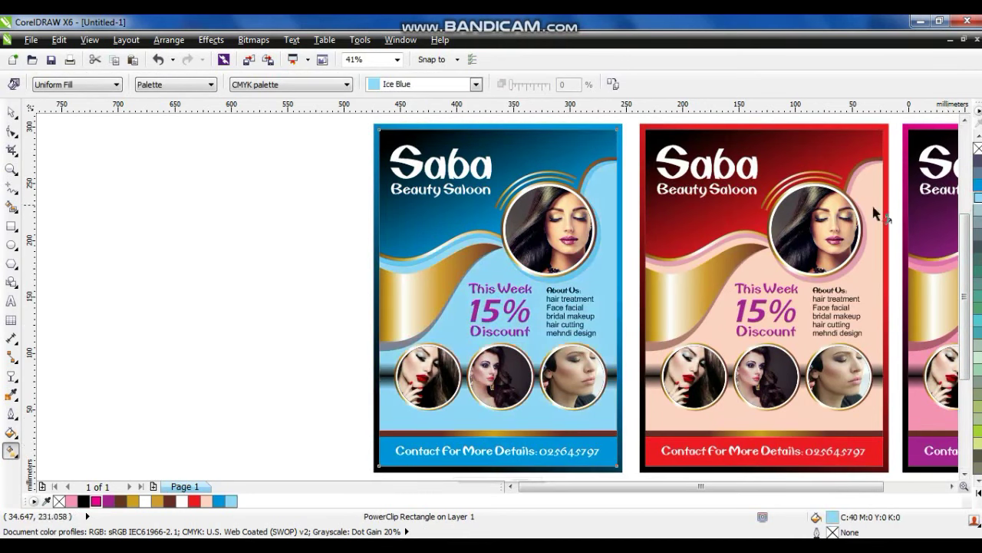
Step: Place a copy of the complete blue flyer to its left
left_click(12, 113)
left_click(307, 284)
scroll(595, 351, "down", 2)
left_click_drag(876, 227, 468, 429)
left_click_drag(434, 217, 610, 415)
left_click_drag(560, 363, 432, 368)
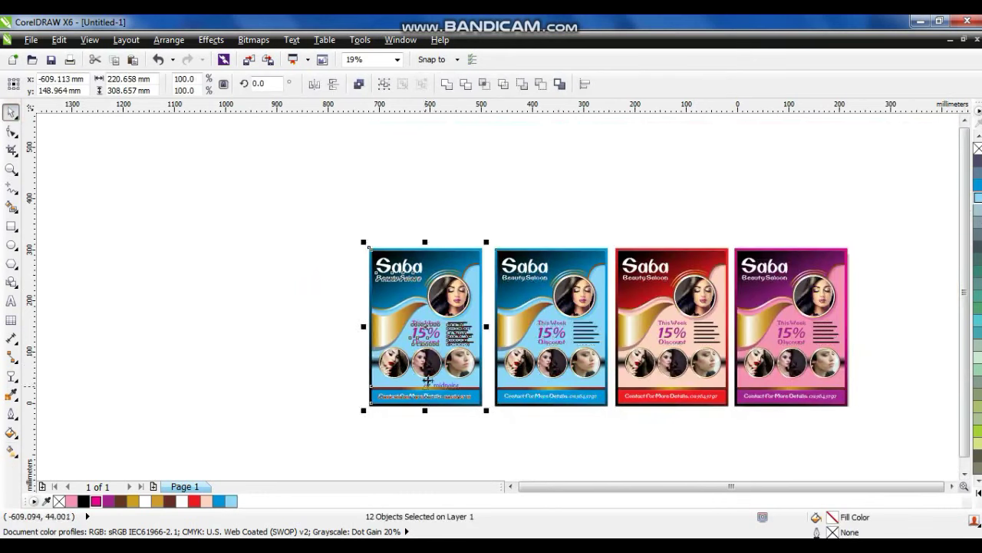
scroll(434, 240, "up", 3)
Step: Open the leftmost flyer's PowerClip contents and change the header gradient's blue end color to Chartreuse
right_click(433, 236)
left_click(456, 77)
left_click(474, 212)
key("g")
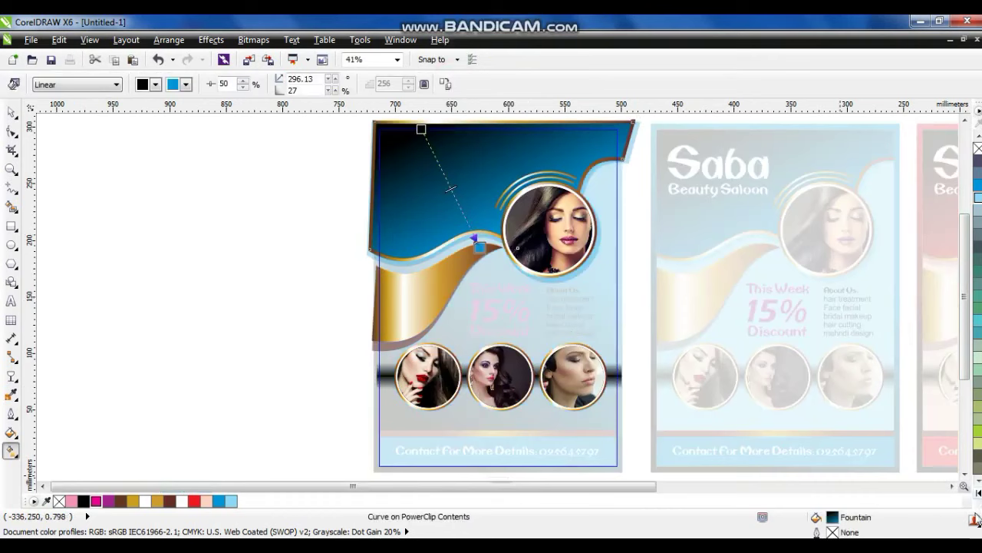
left_click(976, 494)
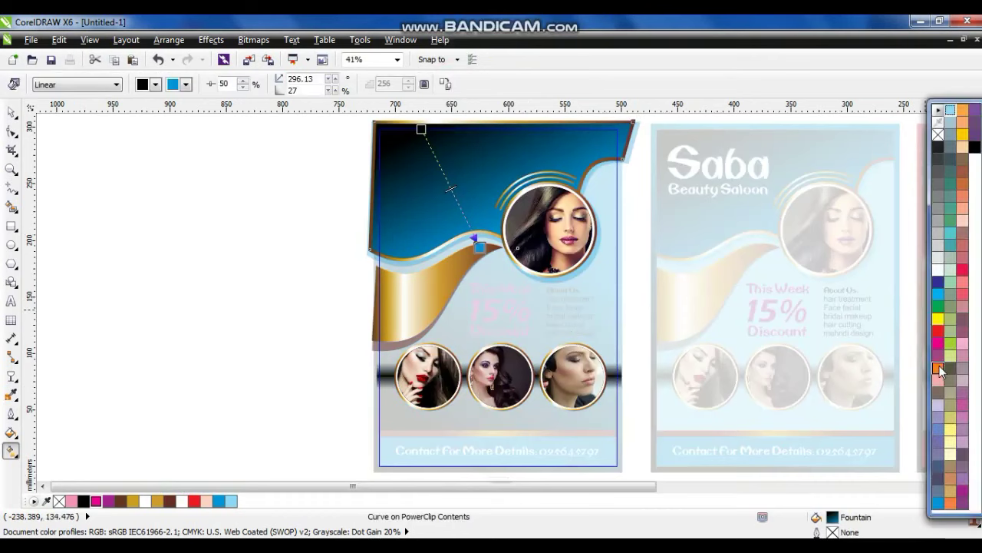
left_click_drag(479, 251, 480, 250)
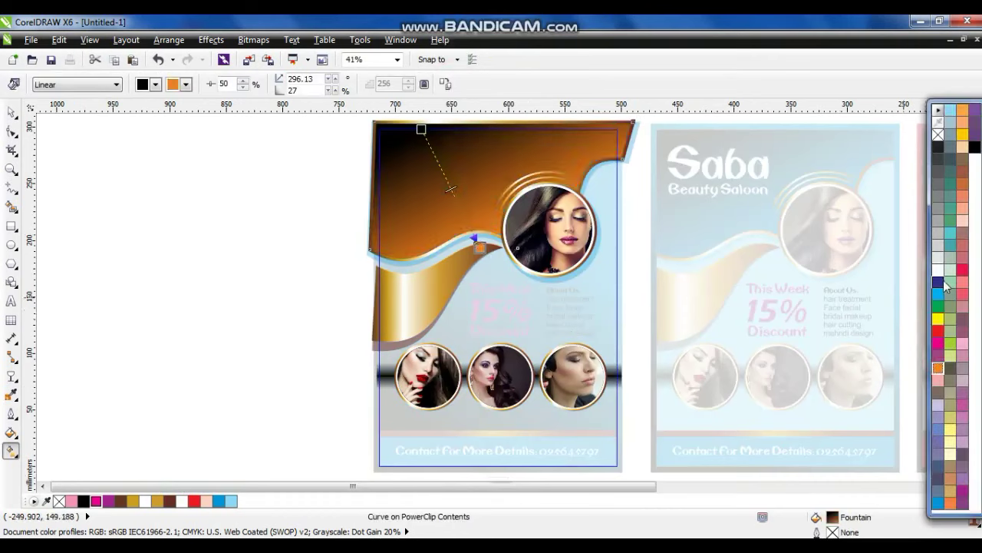
left_click_drag(949, 345, 480, 247)
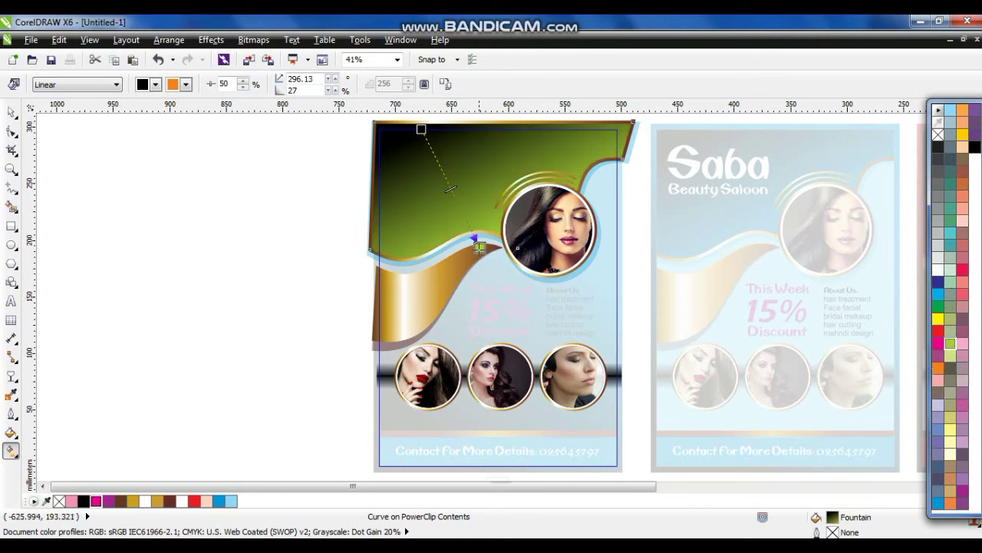
Step: Fill the translucent curve below the green header with Chartreuse and finish editing the PowerClip
key("space")
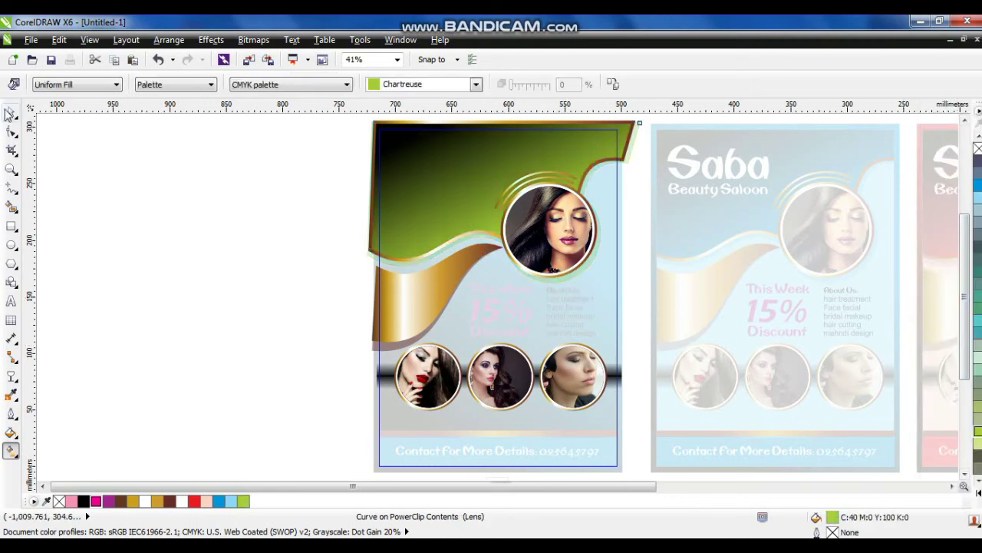
right_click(409, 164)
left_click(461, 66)
Step: Fill the leftmost flyer's contact footer with Chartreuse and its background with light green (C20 M0 Y60 K0)
left_click(617, 451)
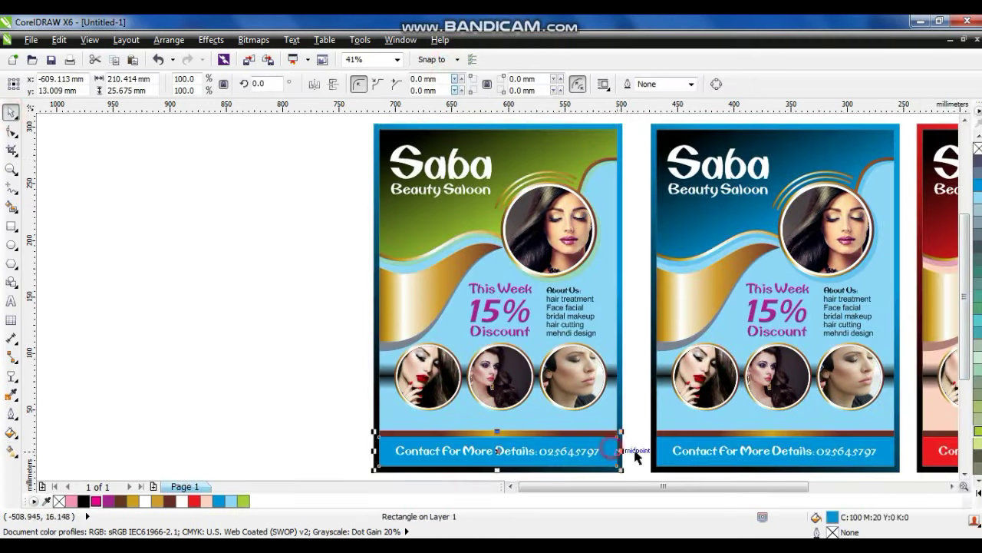
left_click(979, 434)
left_click(601, 278)
left_click(979, 449)
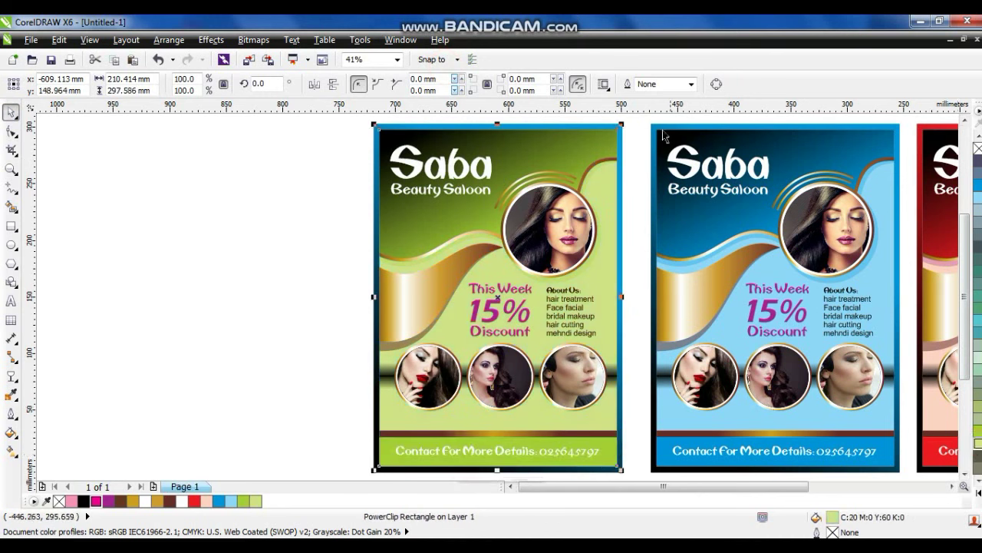
Step: Change the leftmost flyer's border gradient end color from blue to Chartreuse
left_click(606, 126)
key("g")
left_click_drag(547, 230, 543, 229)
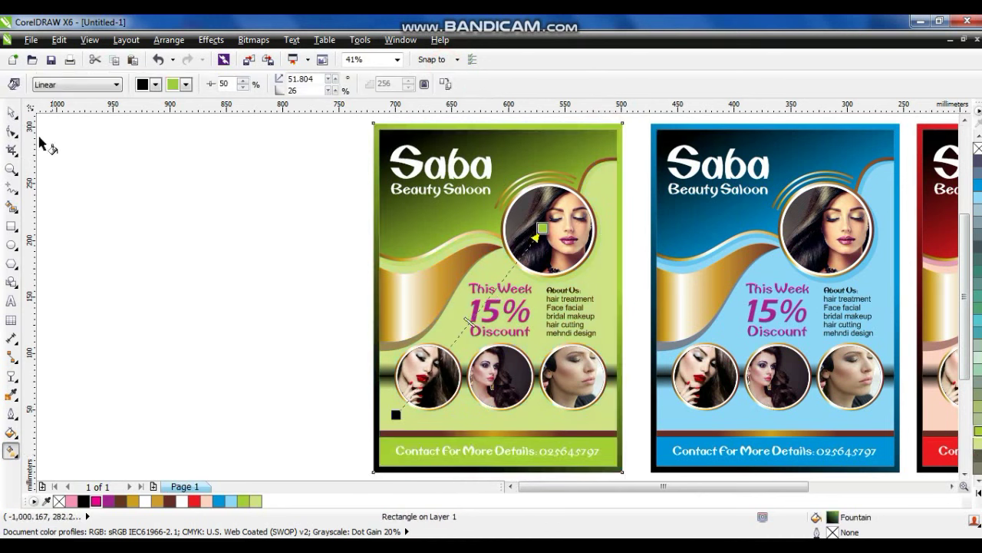
left_click(12, 112)
left_click(207, 271)
Step: Color the "This Week 15% Discount" text green on the green flyer and dark blue (C100 M100) on the blue flyer
left_click_drag(254, 257, 535, 349)
left_click(978, 491)
left_click(938, 320)
left_click_drag(626, 267, 807, 342)
left_click(977, 295)
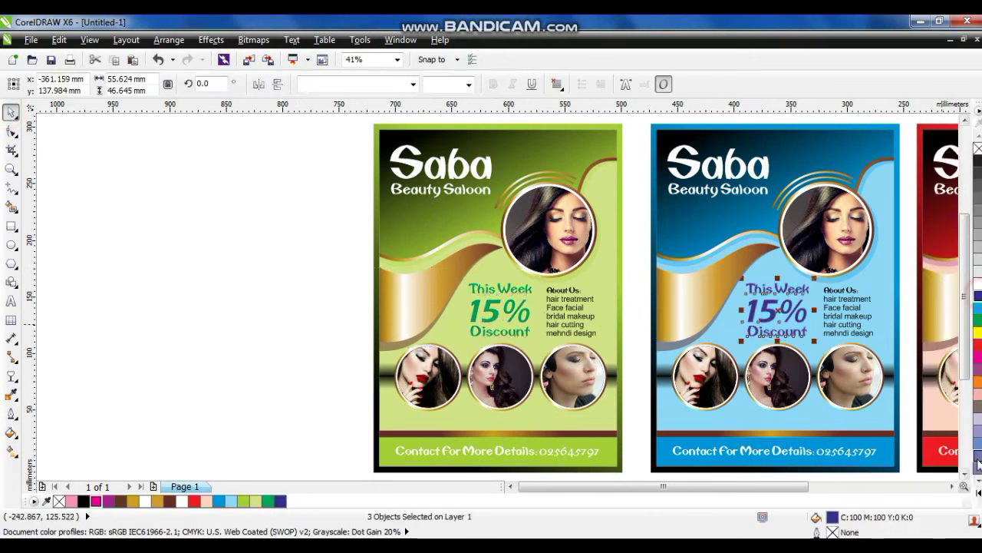
Step: Color the "This Week 15% Discount" text red on the red flyer
left_click(951, 485)
left_click(952, 486)
left_click_drag(537, 260, 718, 347)
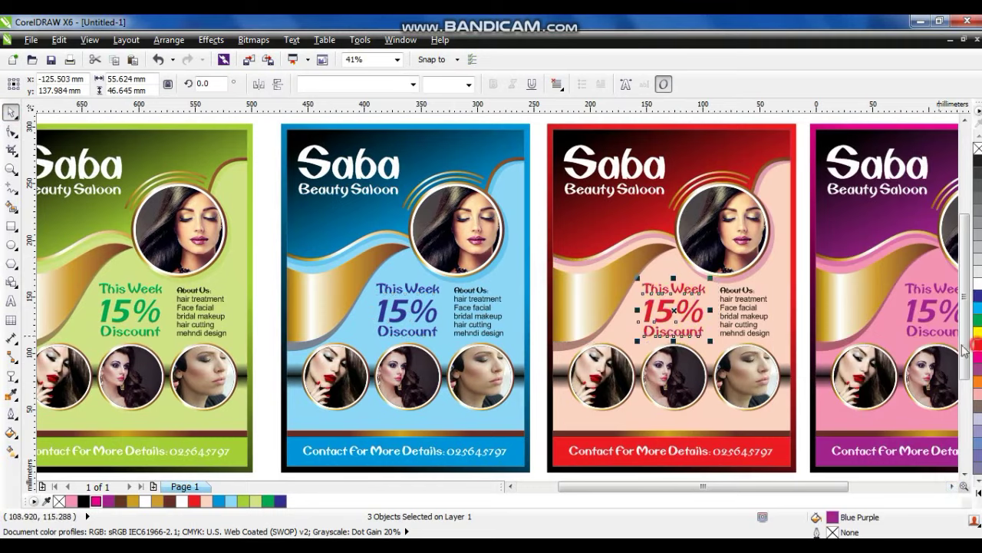
left_click(977, 345)
Step: Fit all four flyers in view and save the drawing as a CDR file named saba on Local Disk 1 (E:)
scroll(810, 326, "down", 2)
left_click_drag(377, 197, 932, 428)
key("shift+F2")
left_click(504, 137)
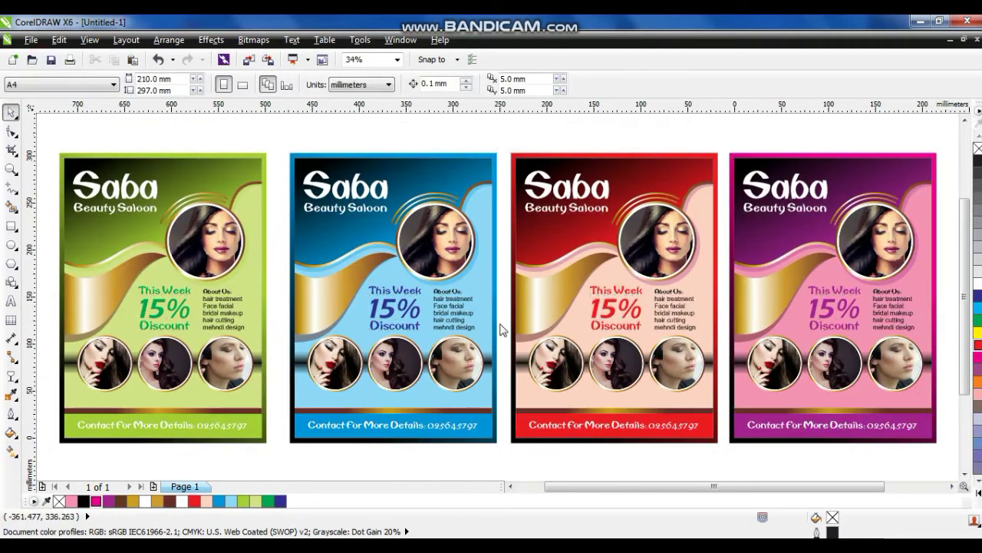
key("ctrl+s")
type("saba")
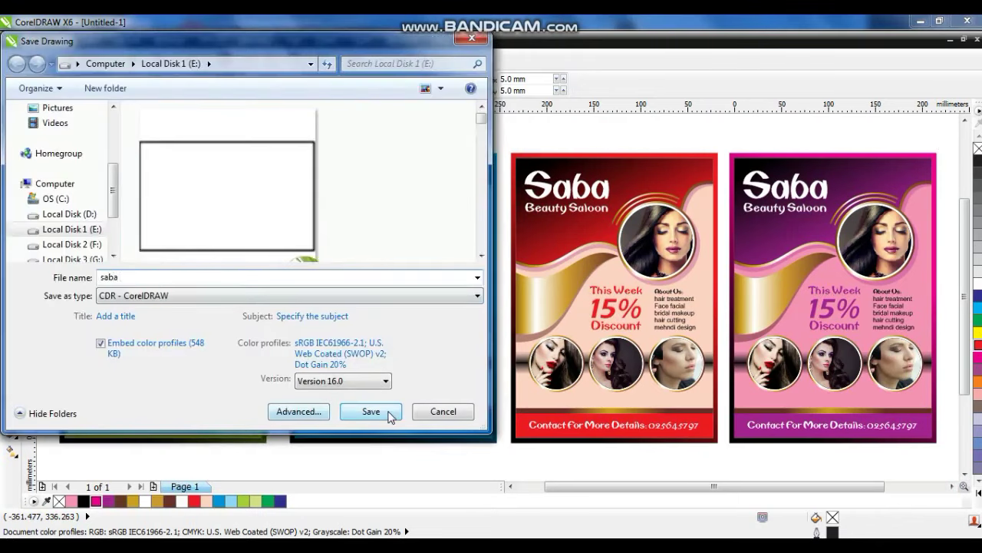
left_click(390, 415)
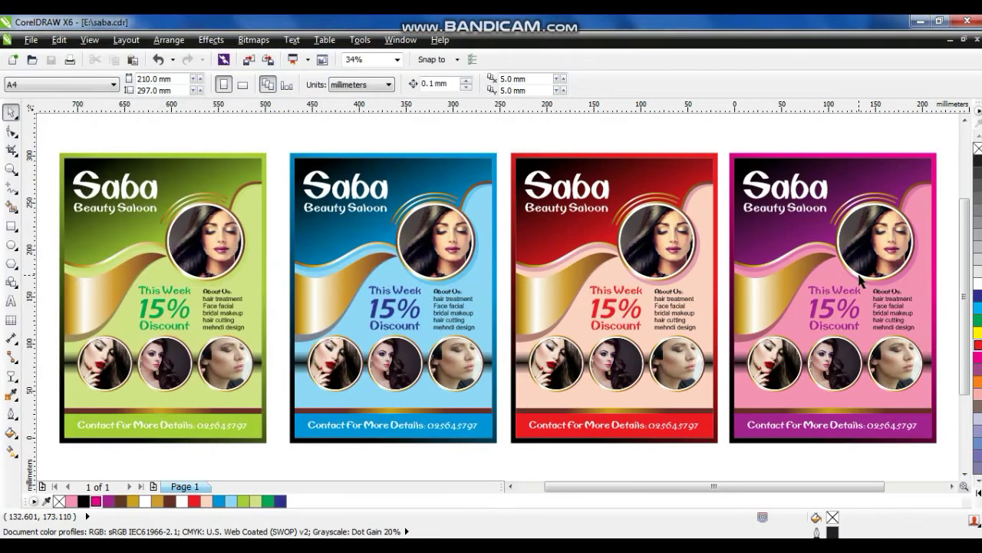